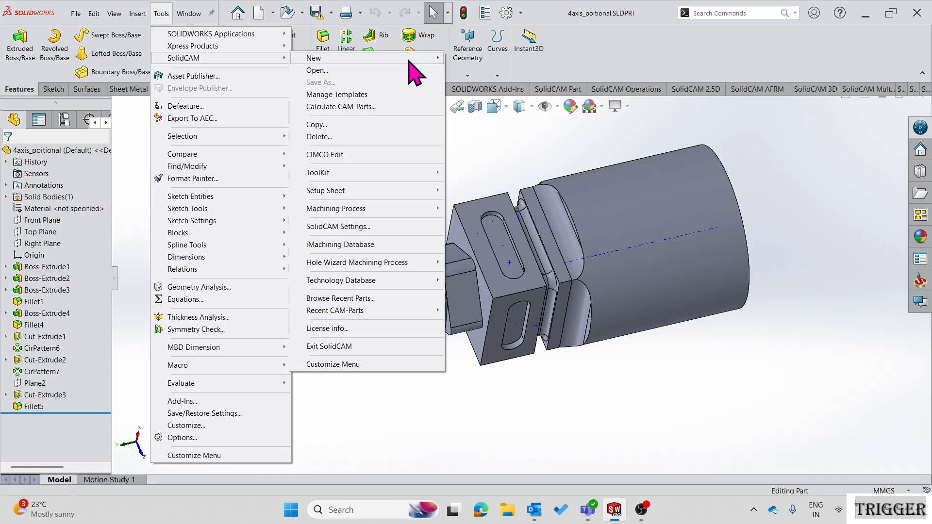
# - Create a new external milling CAM-Part named 4axis_poitional-2 in metric units, using the model file directory
pyautogui.moveTo(423, 58)
pyautogui.click(532, 58)
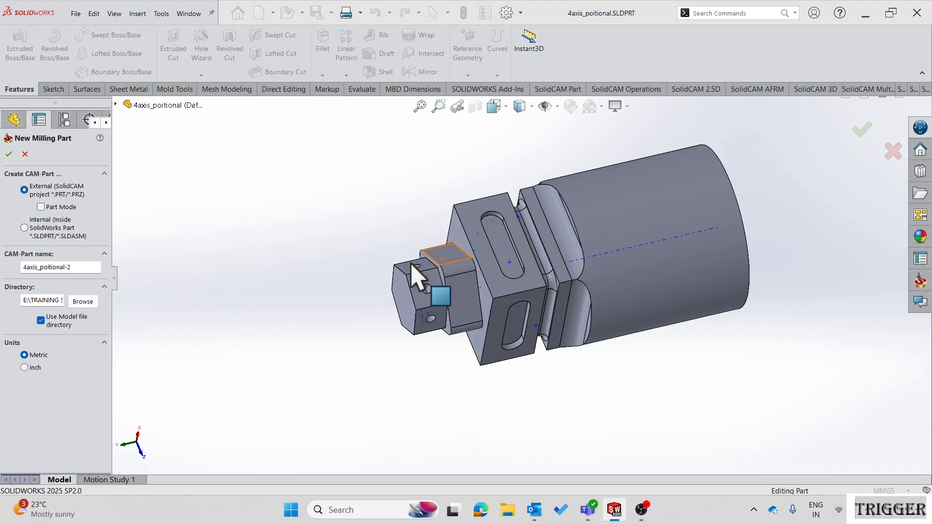
pyautogui.click(9, 122)
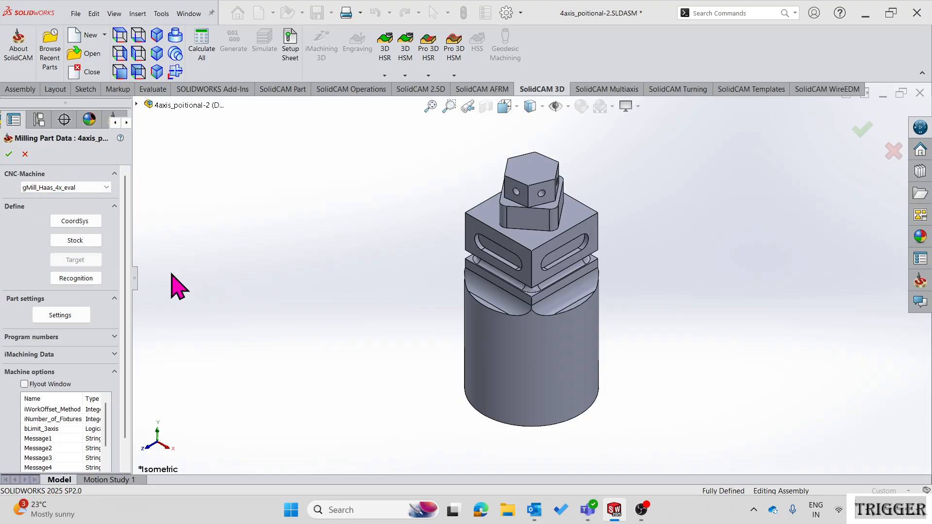
# - Define machine coordinate system 1 by selecting the large cylindrical face, placing the origin at the center of revolution face
pyautogui.moveTo(474, 242); pyautogui.dragTo(372, 296, button='middle')
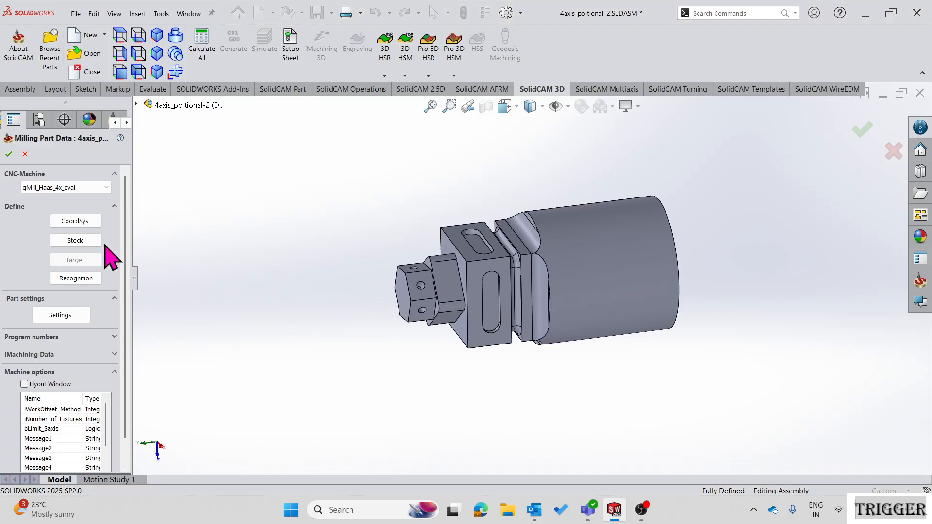
pyautogui.click(85, 221)
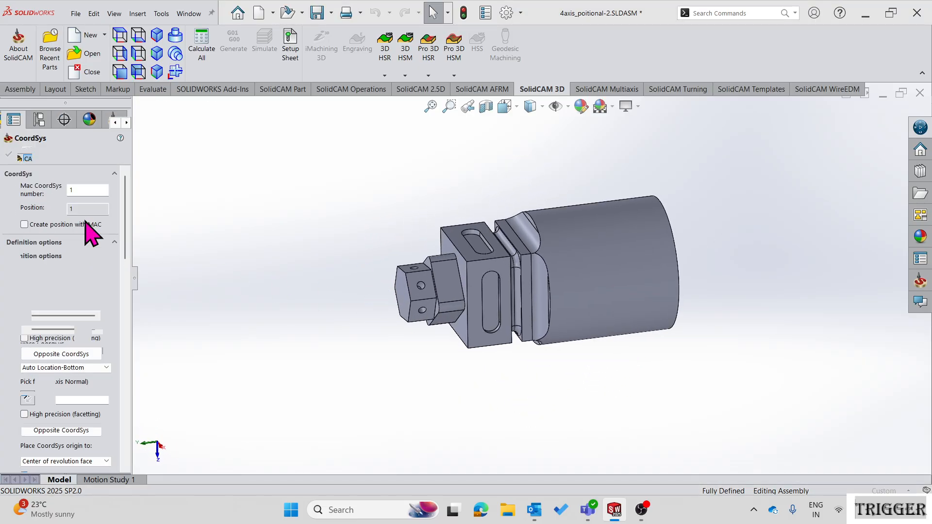
pyautogui.click(55, 251)
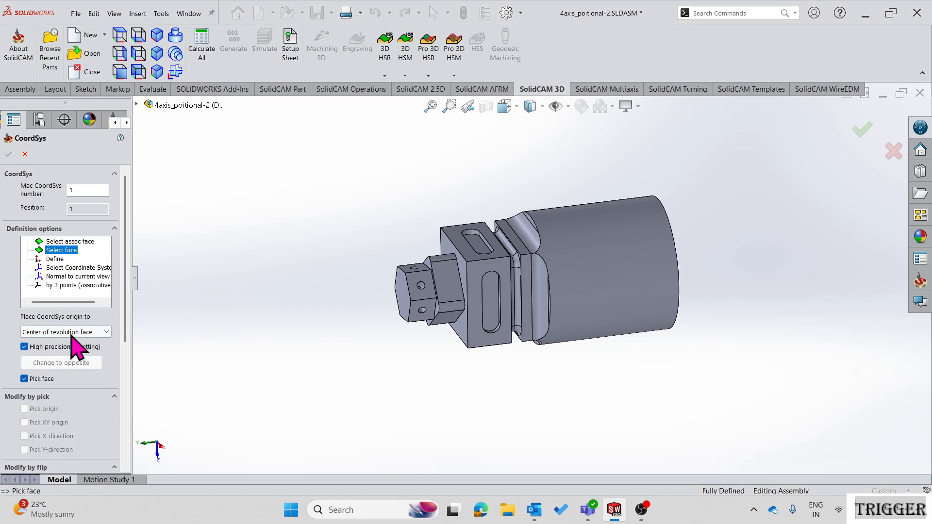
pyautogui.click(43, 332)
pyautogui.click(110, 374)
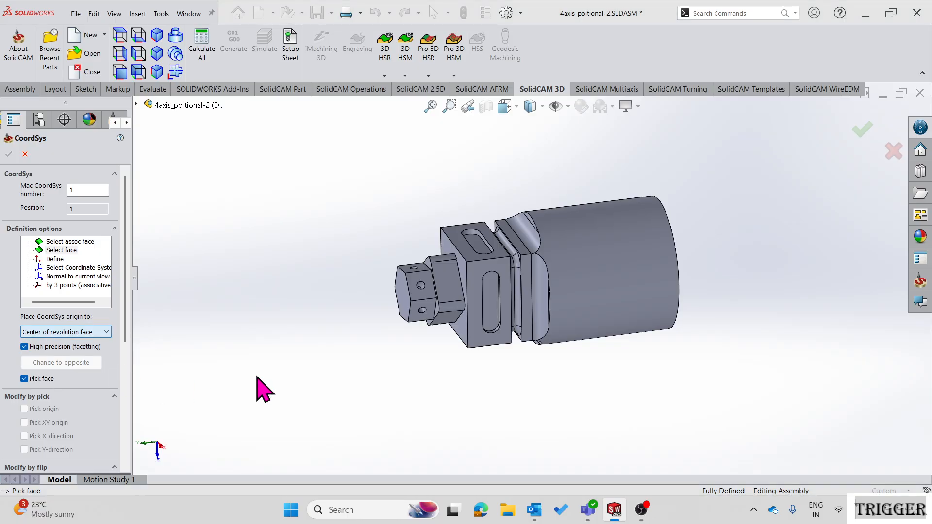
pyautogui.click(587, 313)
pyautogui.moveTo(437, 310)
pyautogui.mouseDown(button='middle')
pyautogui.moveTo(468, 339)
pyautogui.moveTo(558, 291)
pyautogui.moveTo(529, 333)
pyautogui.moveTo(478, 286)
pyautogui.moveTo(548, 318)
pyautogui.moveTo(520, 371)
pyautogui.moveTo(443, 312)
pyautogui.moveTo(445, 302)
pyautogui.mouseUp(button='middle')
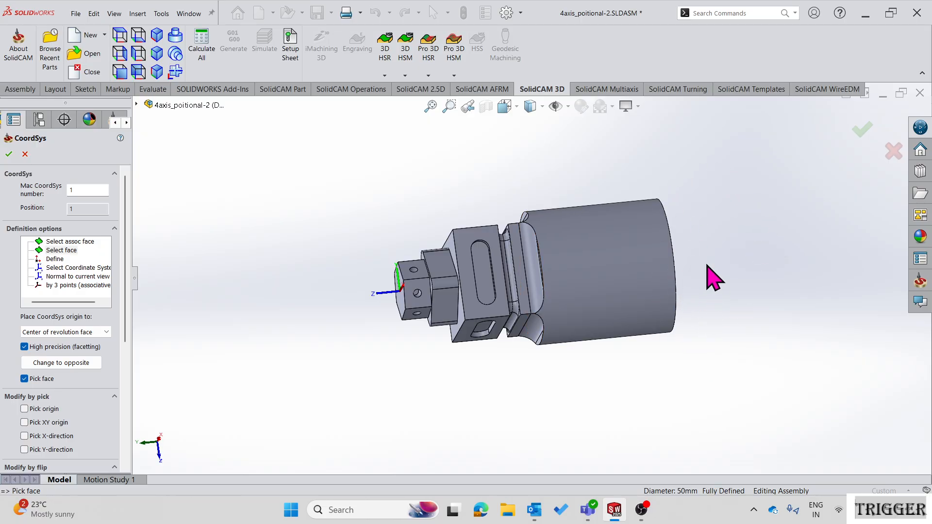
# - Flip the coordinate system around Y so X runs along the part's axis and Z points radially outward
pyautogui.scroll(-5, 474, 292)
pyautogui.moveTo(443, 291); pyautogui.dragTo(428, 219, button='middle')
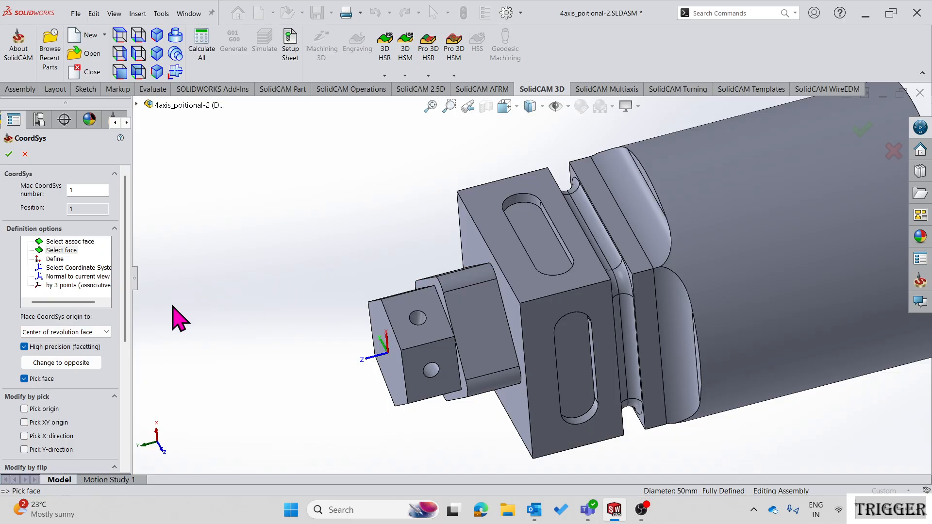
pyautogui.scroll(-2, 127, 318)
pyautogui.scroll(-4, 132, 354)
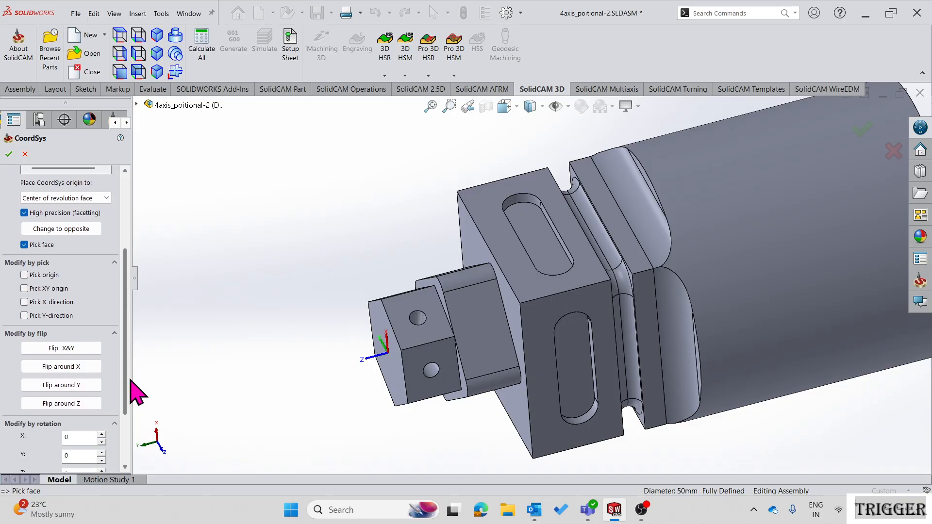
pyautogui.scroll(-2, 427, 378)
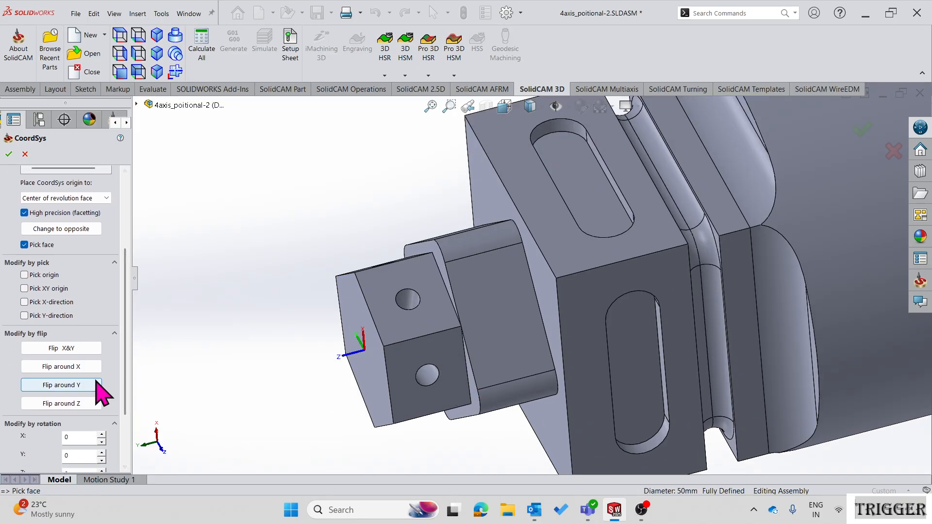
pyautogui.click(80, 369)
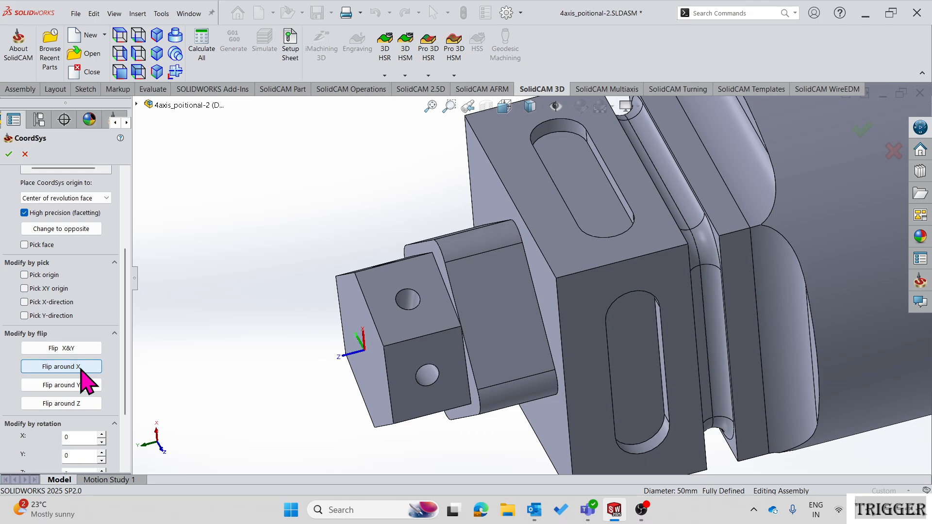
pyautogui.click(81, 386)
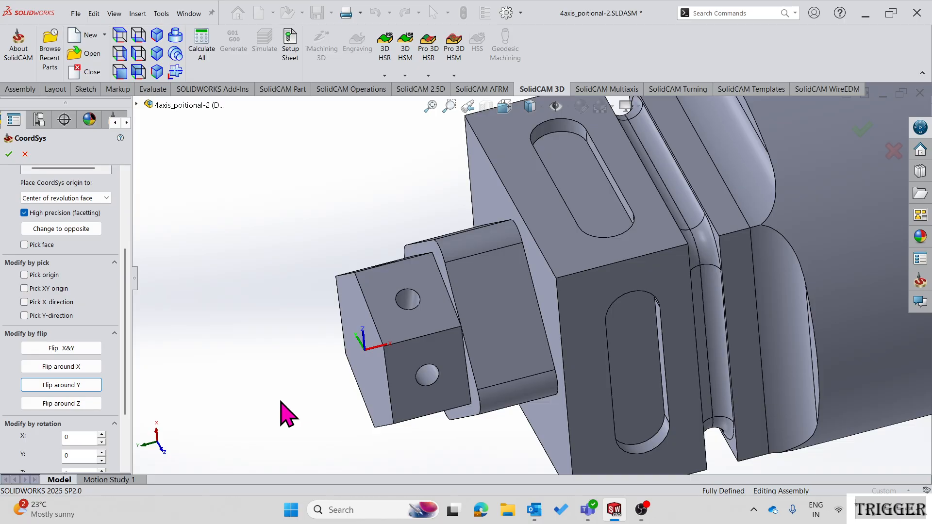
pyautogui.scroll(-5, 369, 369)
pyautogui.moveTo(403, 358); pyautogui.dragTo(395, 343, button='middle')
# - Accept the coordinate system with its default levels, check it in the machine-aligned view, and finish the milling part data
pyautogui.click(8, 155)
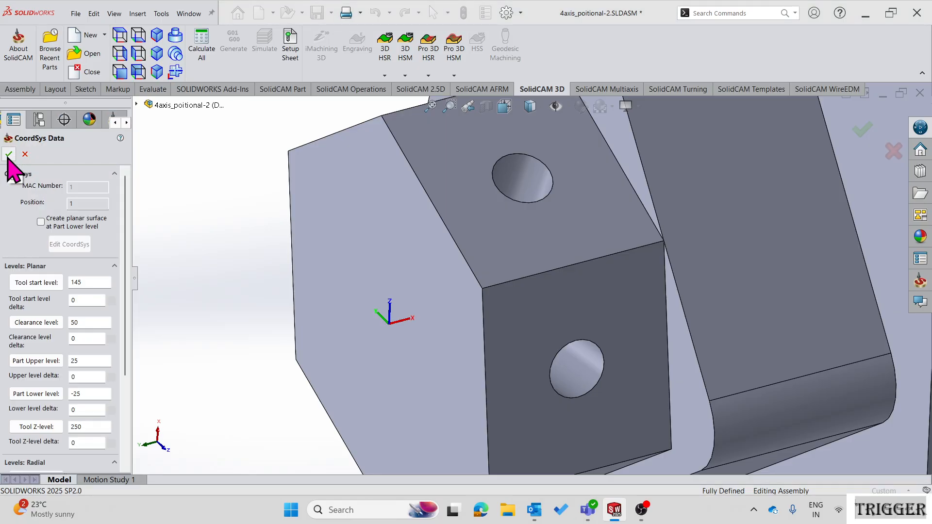
pyautogui.click(8, 154)
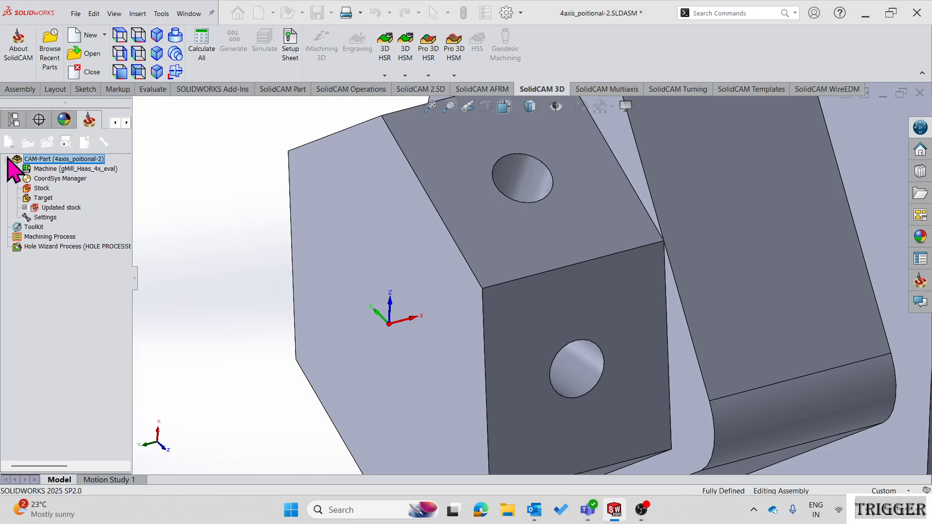
pyautogui.click(8, 156)
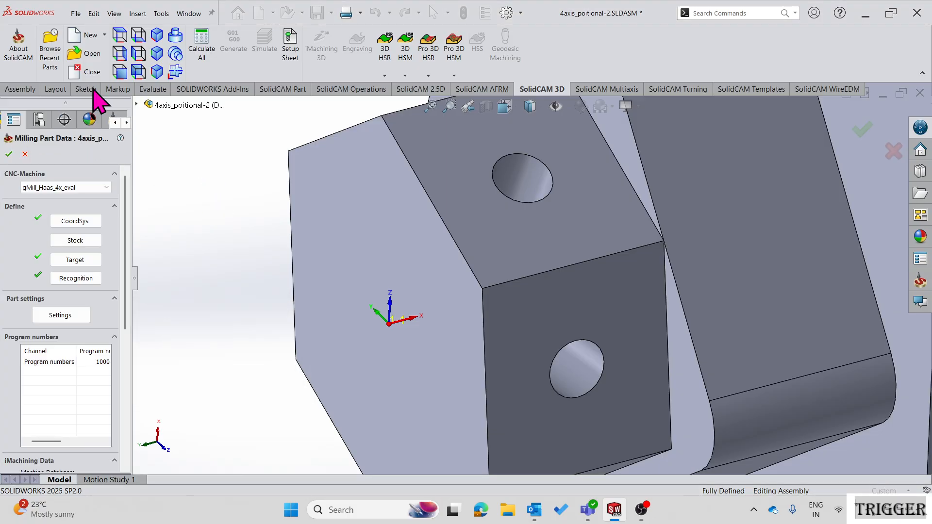
pyautogui.click(120, 35)
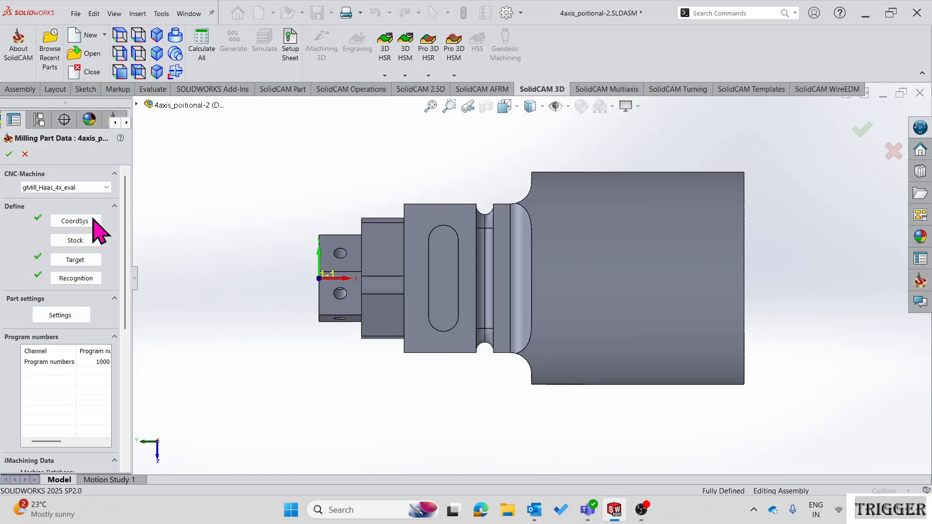
pyautogui.click(7, 155)
# - Examine the coordinate system's orientation on the hexagonal end and the part's overall shape before defining the stock
pyautogui.moveTo(479, 340); pyautogui.dragTo(422, 246, button='middle')
pyautogui.scroll(-5, 456, 320)
pyautogui.moveTo(454, 306); pyautogui.dragTo(426, 291, button='middle')
pyautogui.scroll(5, 454, 287)
pyautogui.scroll(-3, 447, 306)
pyautogui.scroll(5, 366, 273)
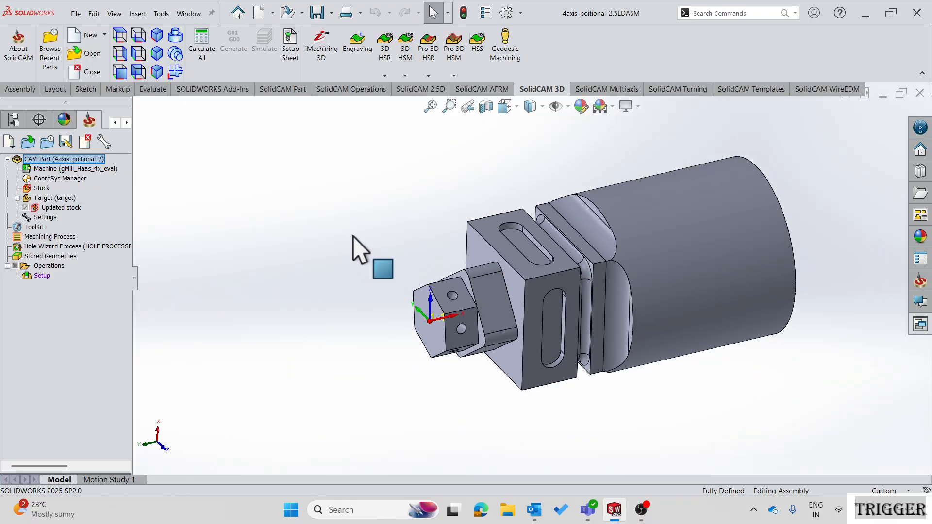
pyautogui.moveTo(558, 312); pyautogui.dragTo(524, 306, button='middle')
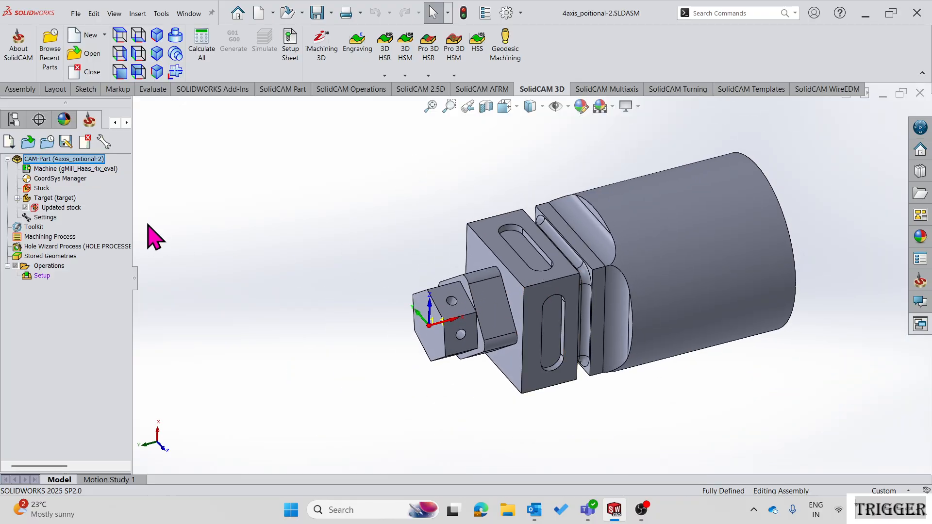
pyautogui.click(39, 189)
pyautogui.scroll(-3, 510, 292)
pyautogui.scroll(3, 427, 246)
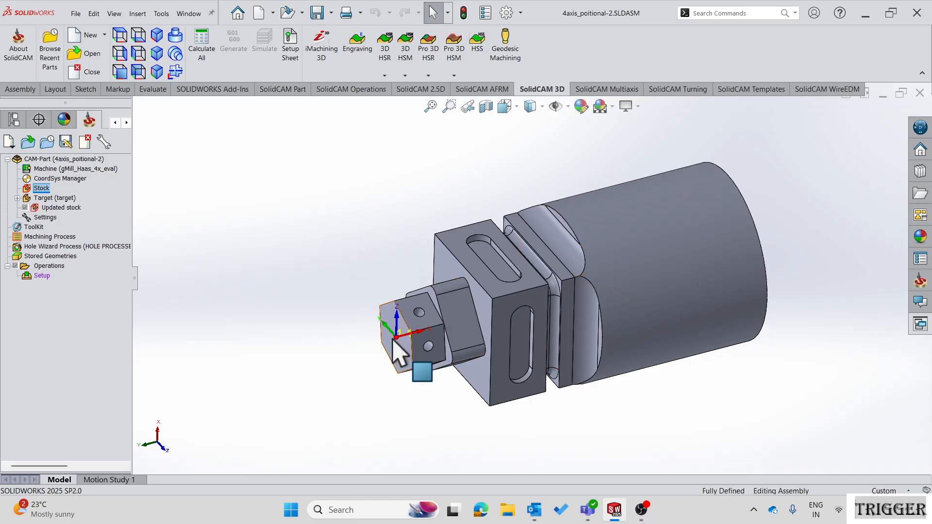
# - Edit the DesignModel component in place and sketch a circle of 25 mm radius centered on the hexagonal end face
pyautogui.rightClick(396, 368)
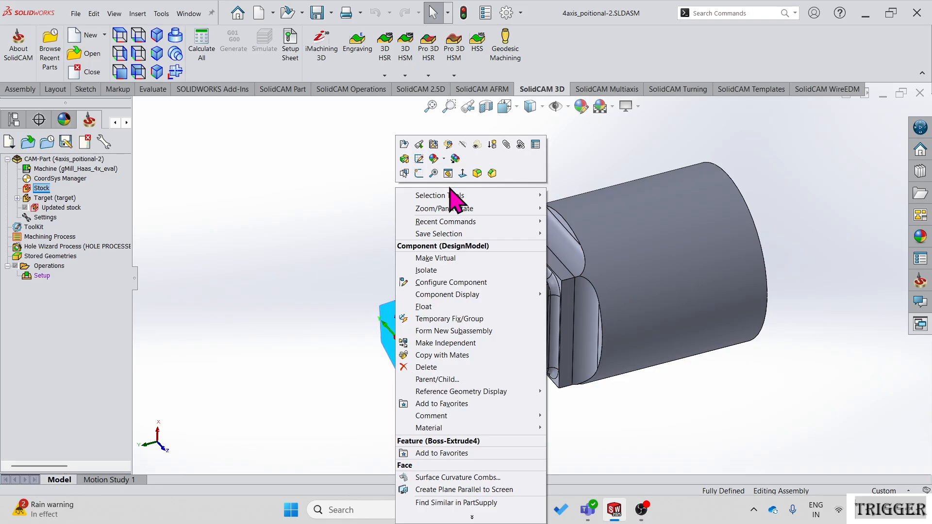
pyautogui.click(448, 145)
pyautogui.click(400, 351)
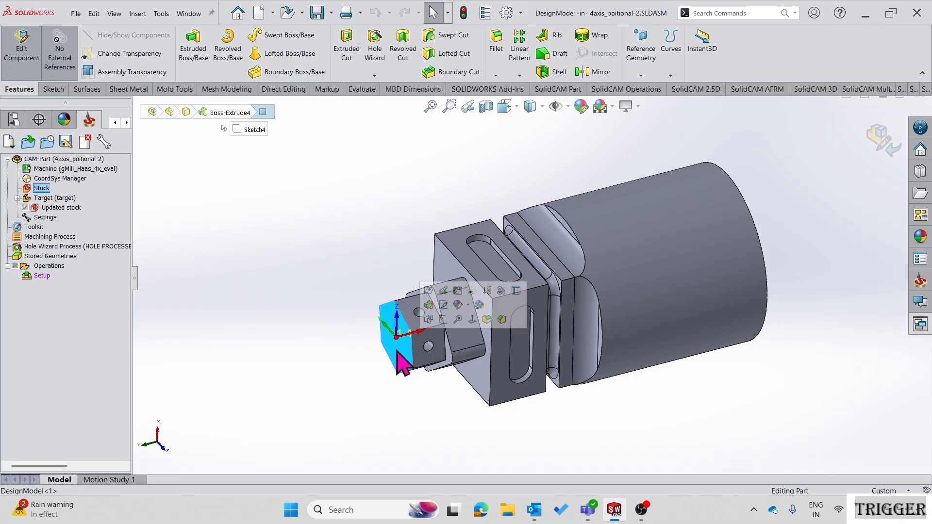
pyautogui.click(443, 319)
pyautogui.click(273, 35)
pyautogui.click(533, 278)
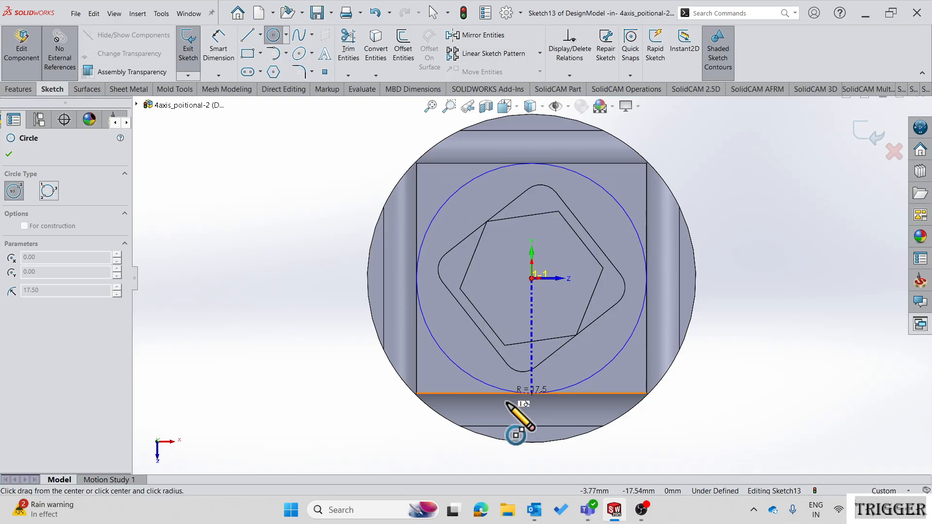
pyautogui.click(531, 445)
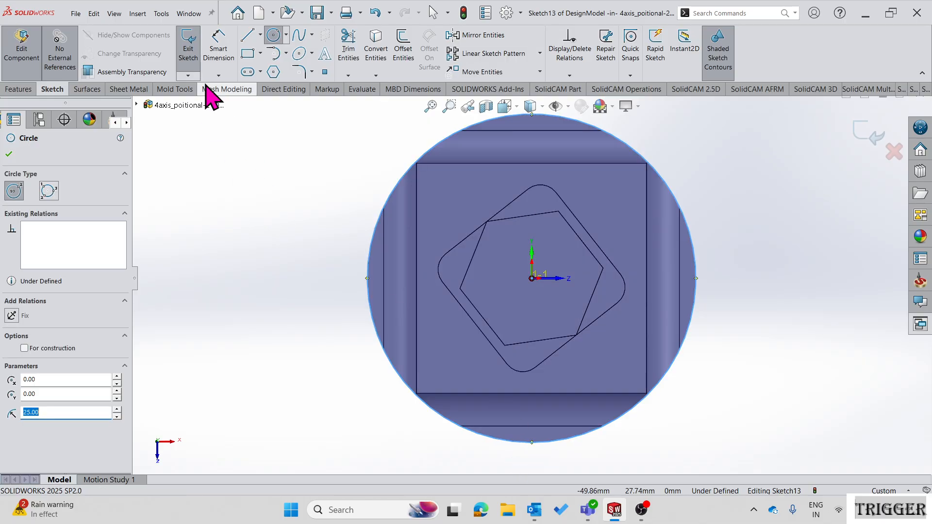
# - Extrude the circle up to the cylinder's far end face as a separate body, without merging the result
pyautogui.click(193, 61)
pyautogui.click(17, 89)
pyautogui.click(193, 48)
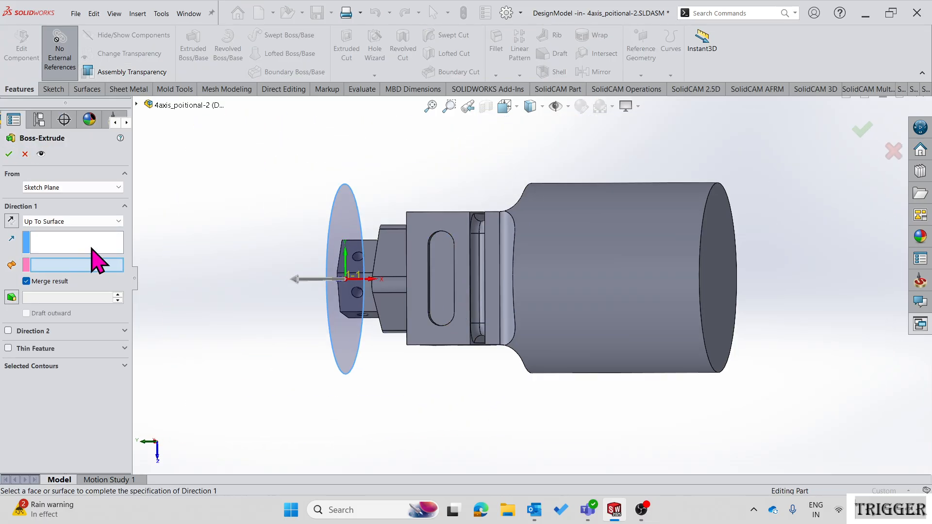
pyautogui.click(725, 294)
pyautogui.moveTo(531, 340); pyautogui.dragTo(490, 344, button='middle')
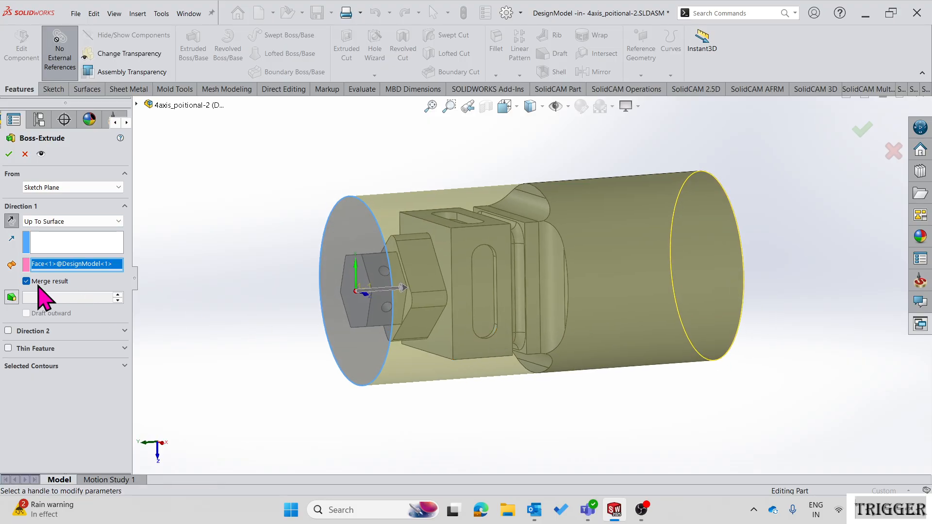
pyautogui.moveTo(458, 245); pyautogui.dragTo(374, 289, button='middle')
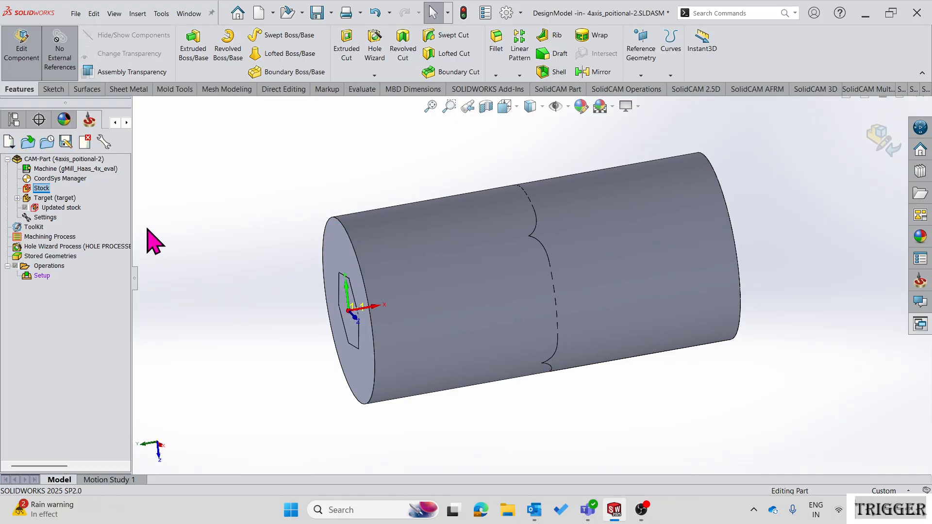
# - Define the stock by 3D Model, using the extruded cylinder body as the solid
pyautogui.rightClick(42, 191)
pyautogui.click(64, 202)
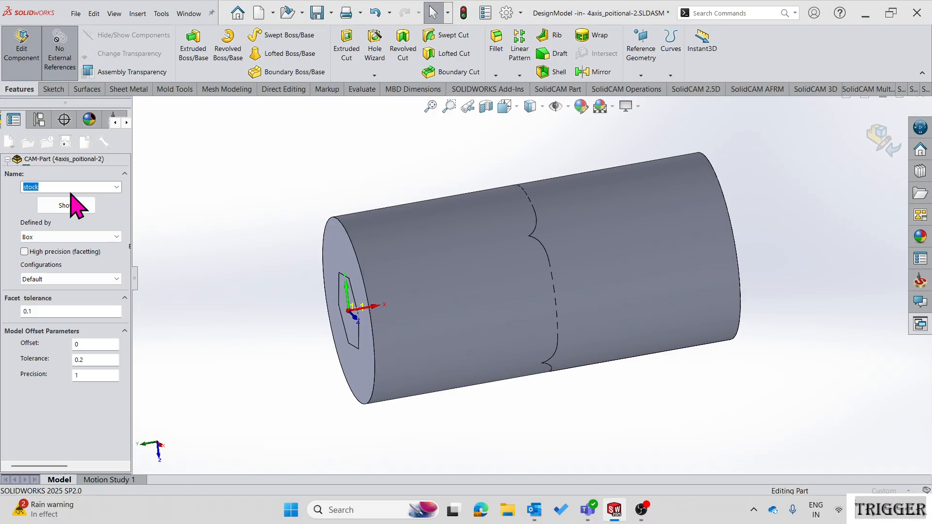
pyautogui.click(54, 237)
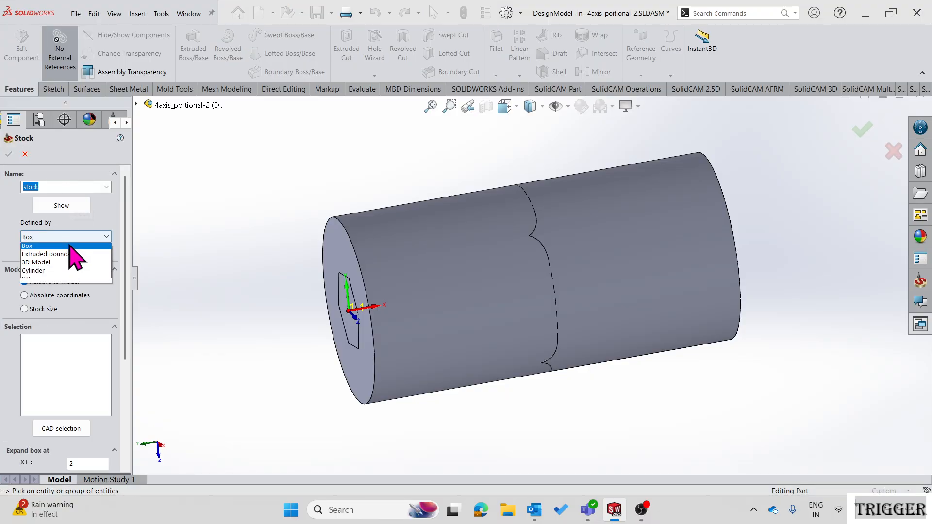
pyautogui.click(72, 269)
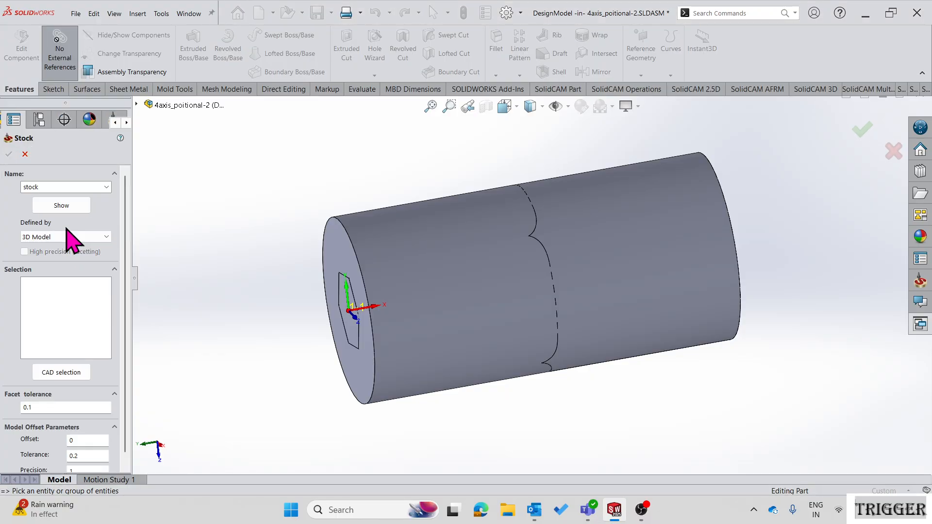
pyautogui.click(440, 335)
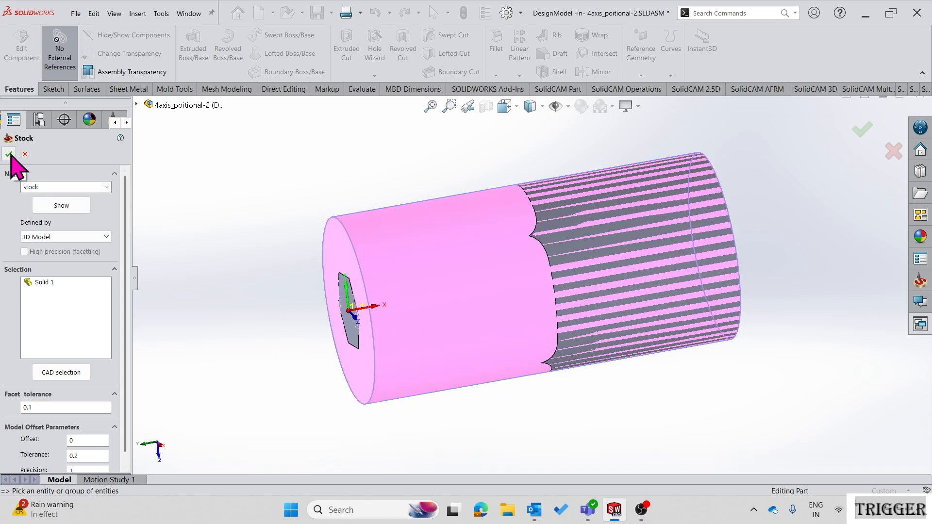
pyautogui.click(9, 155)
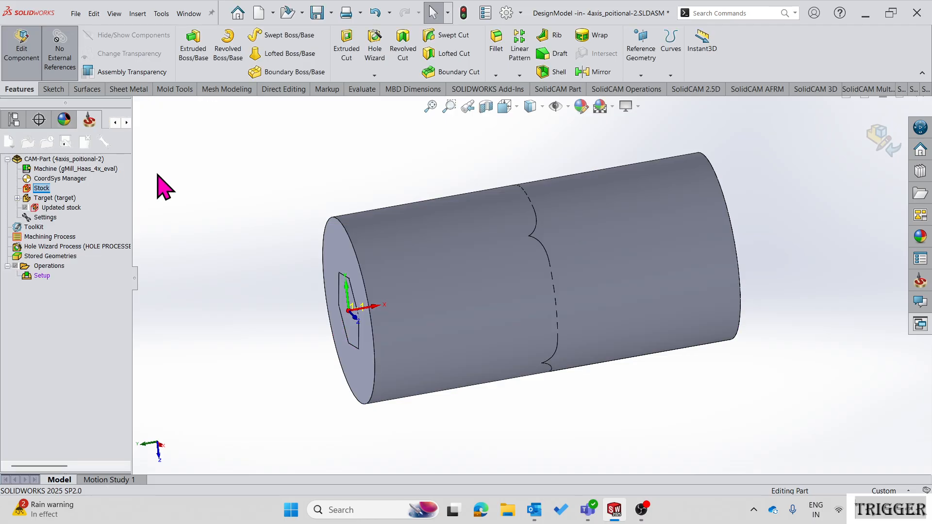
# - Hide the extruded stock cylinder body, finish editing the component, and return to the CAM-Part tree
pyautogui.moveTo(134, 277); pyautogui.dragTo(227, 277)
pyautogui.click(14, 119)
pyautogui.click(6, 243)
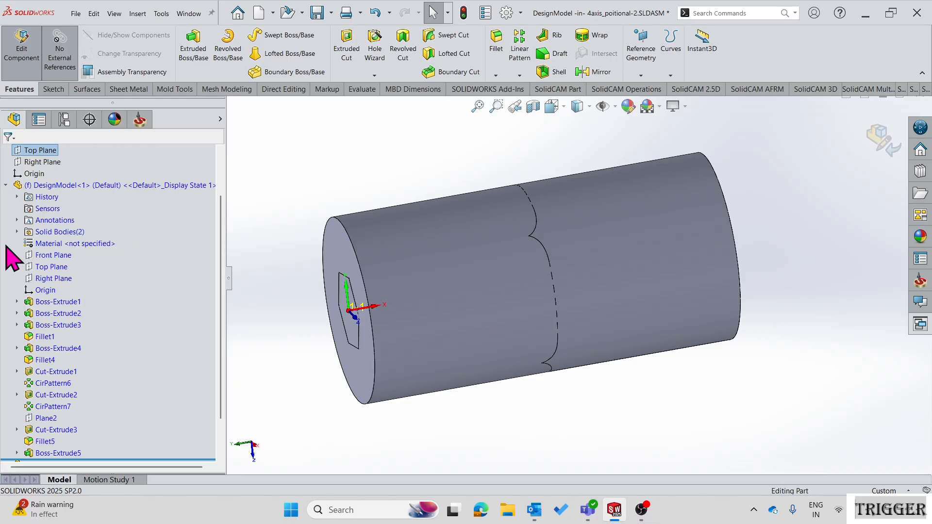
pyautogui.click(66, 454)
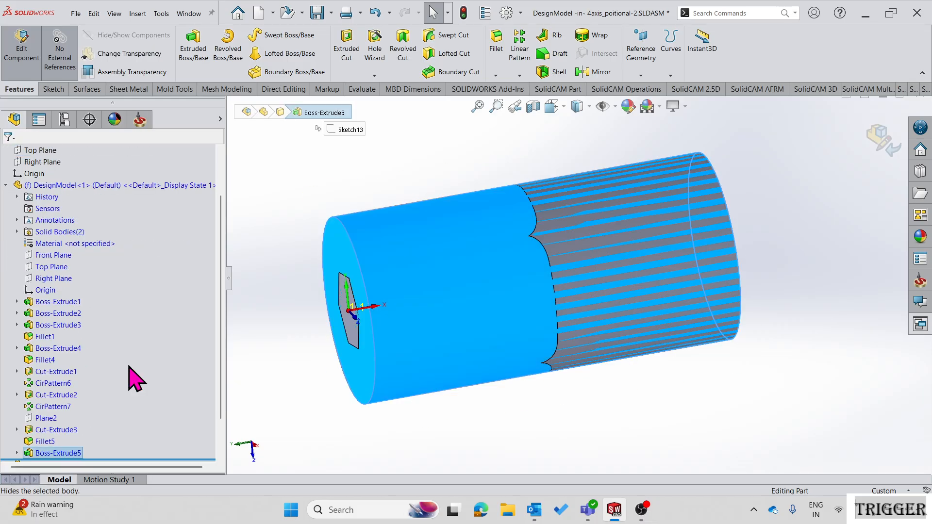
pyautogui.click(74, 435)
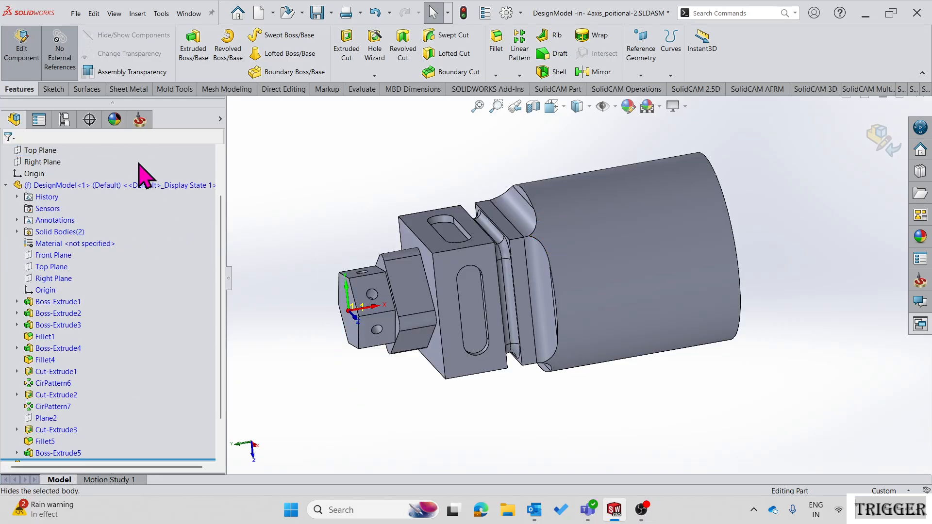
pyautogui.click(30, 72)
pyautogui.click(139, 120)
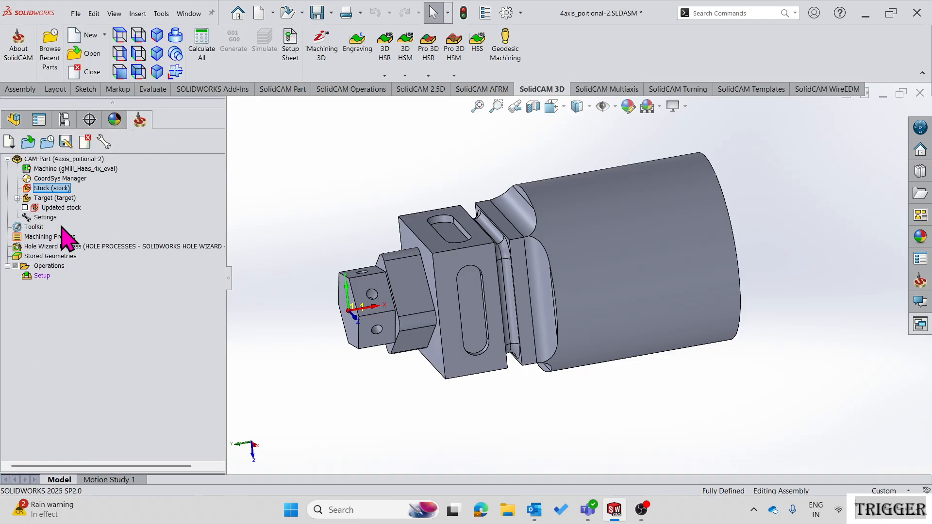
# - Inspect the target solid definition and briefly check the updated stock against the model
pyautogui.rightClick(55, 198)
pyautogui.click(91, 203)
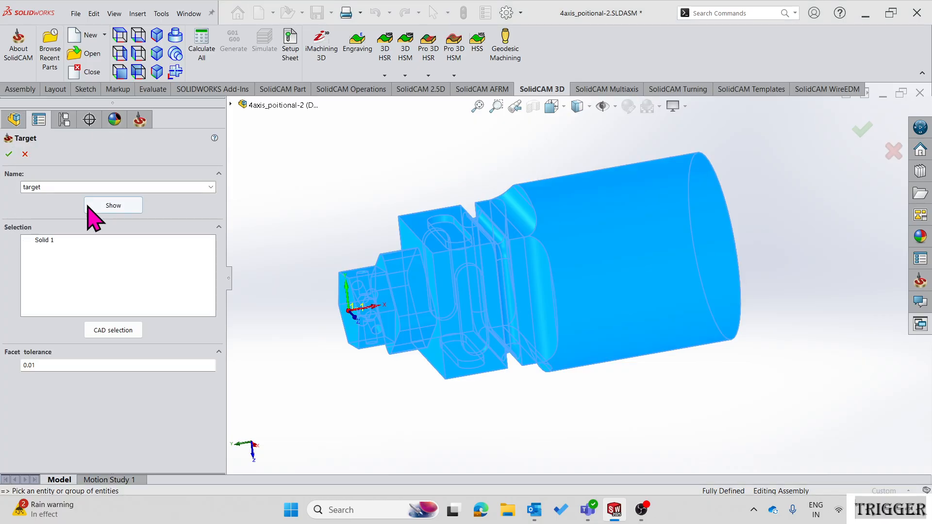
pyautogui.click(9, 154)
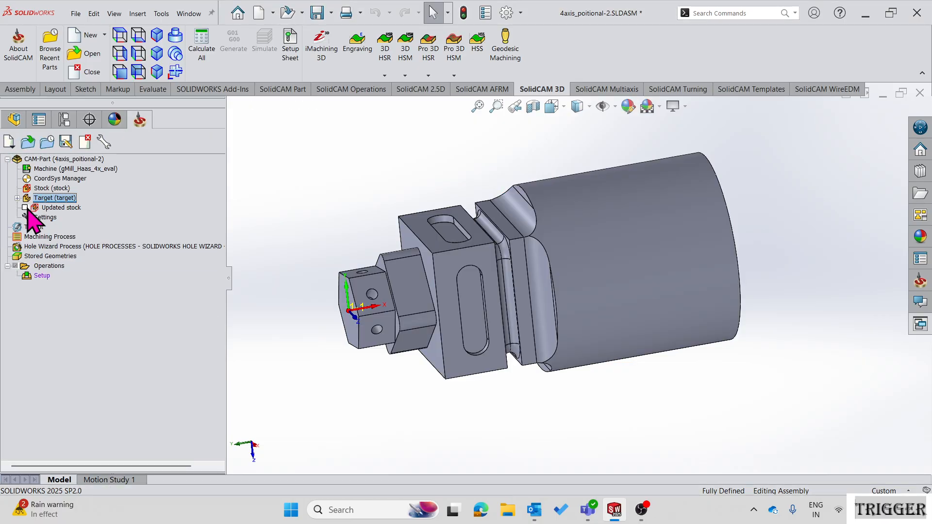
pyautogui.click(24, 207)
pyautogui.moveTo(496, 285); pyautogui.dragTo(504, 263, button='middle')
pyautogui.click(26, 207)
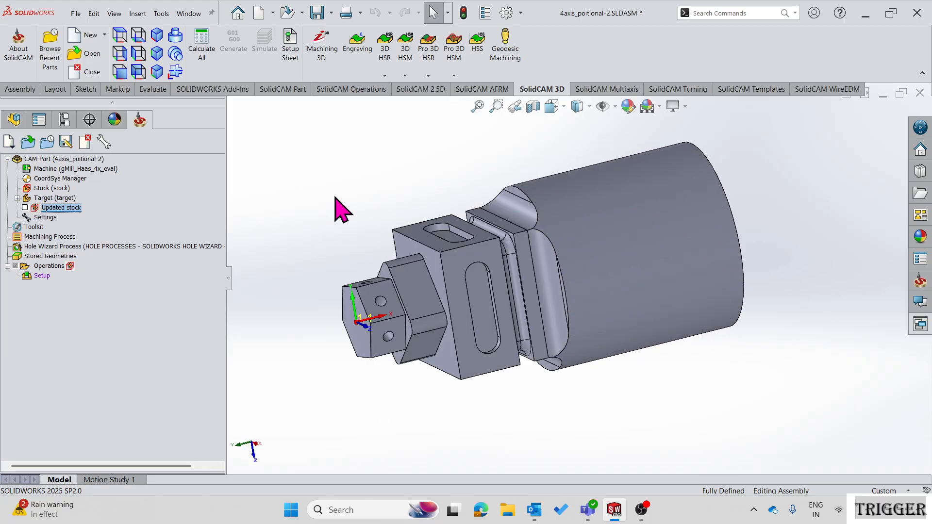
# - Examine the slotted side face of the square block as the reference for a second machining position
pyautogui.click(137, 55)
pyautogui.moveTo(500, 354); pyautogui.dragTo(557, 292, button='middle')
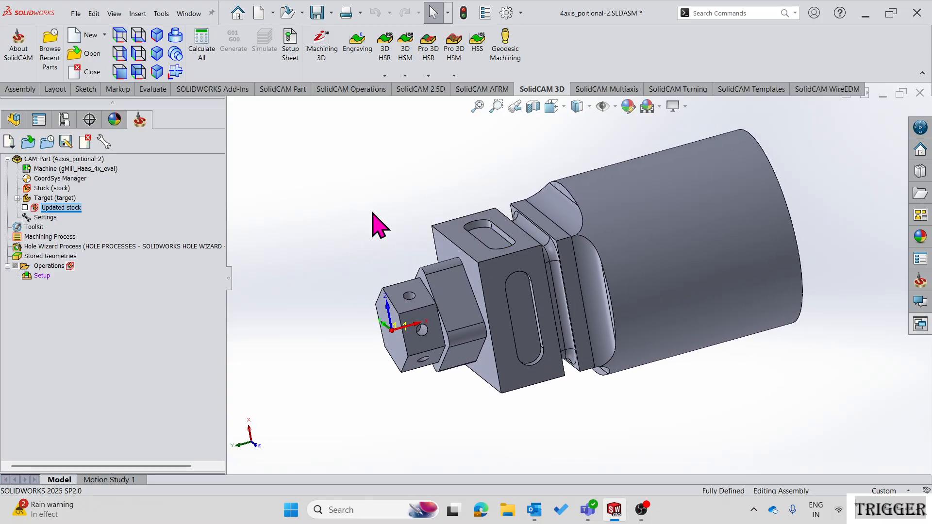
pyautogui.scroll(-3, 531, 308)
pyautogui.moveTo(498, 265); pyautogui.dragTo(474, 245, button='middle')
pyautogui.scroll(3, 466, 238)
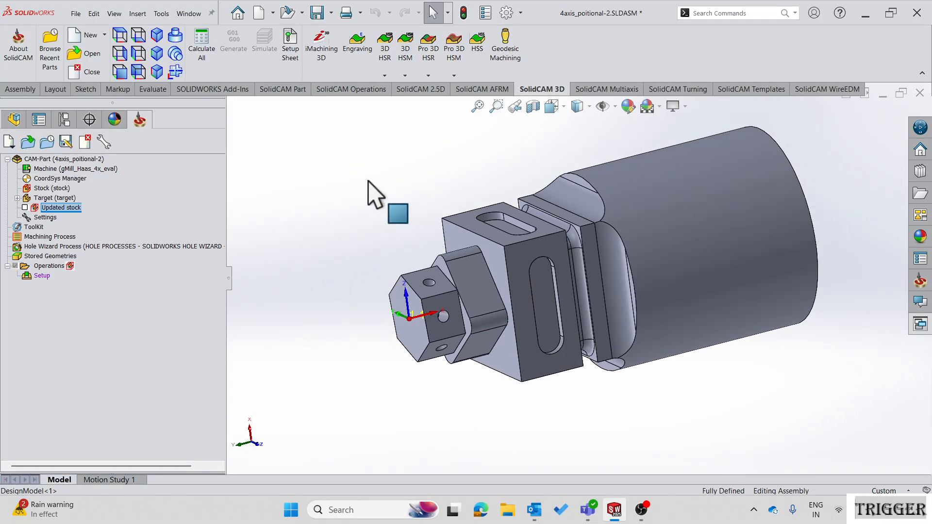
pyautogui.click(519, 263)
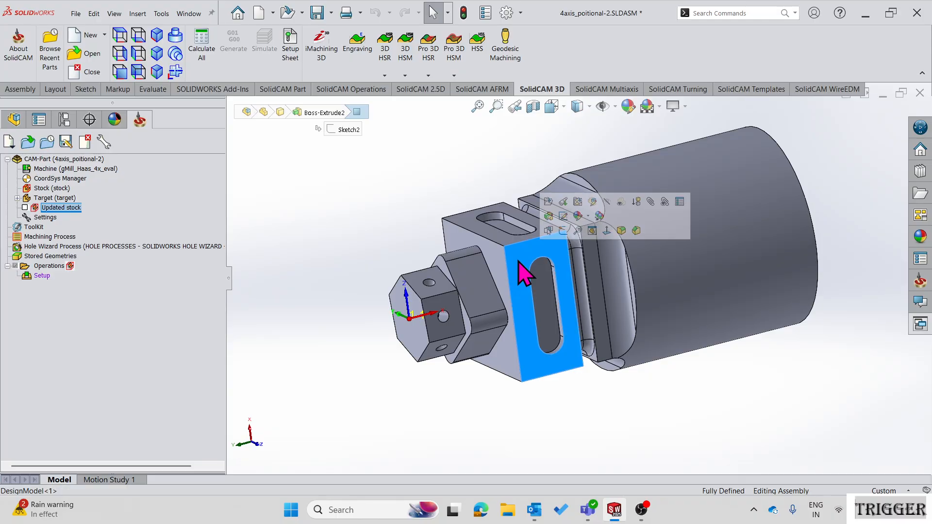
pyautogui.click(361, 214)
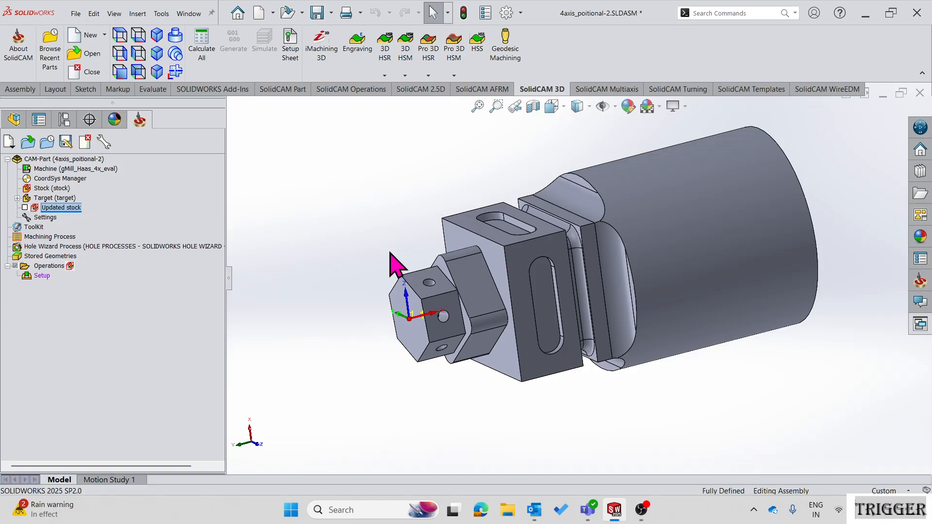
pyautogui.click(519, 259)
pyautogui.click(338, 204)
# - Add position 2 under MAC 1 with its origin at CoordSys # 1 and Z normal to the square block's slotted side face
pyautogui.rightClick(85, 179)
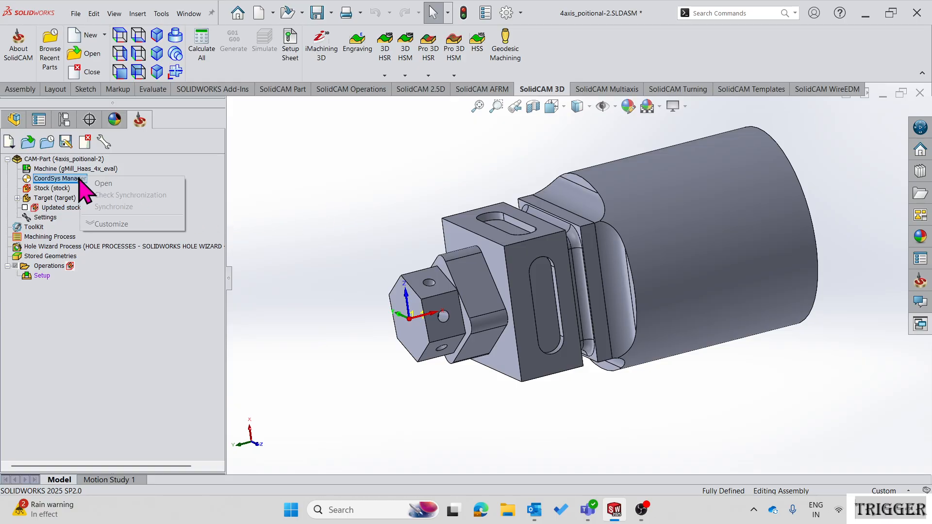
pyautogui.click(116, 185)
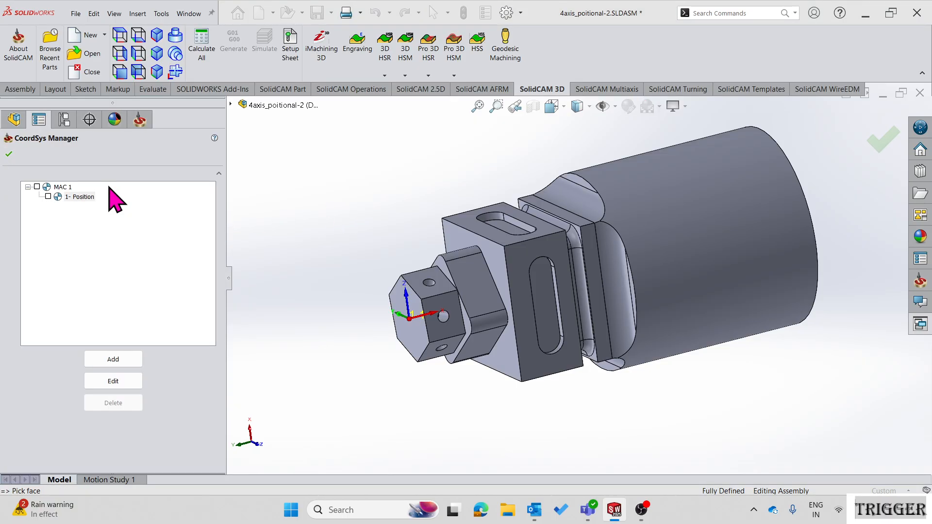
pyautogui.click(113, 361)
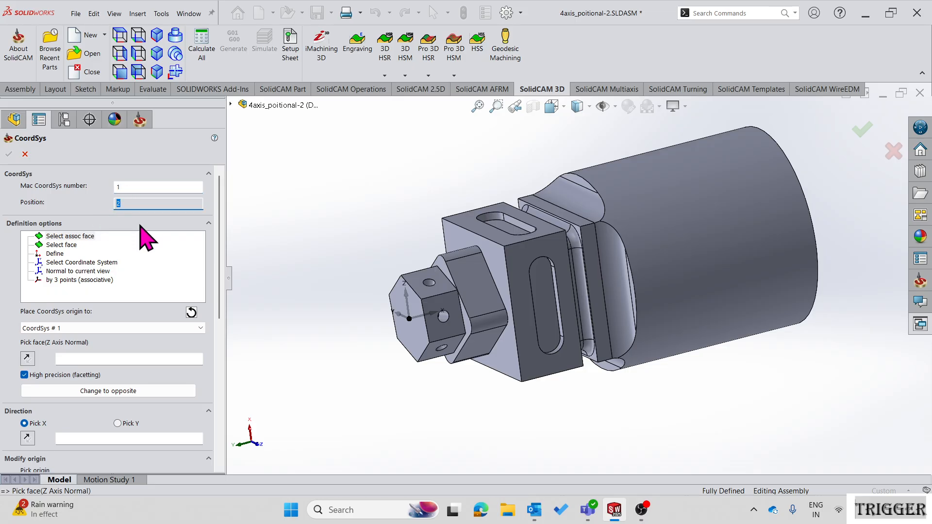
pyautogui.click(89, 328)
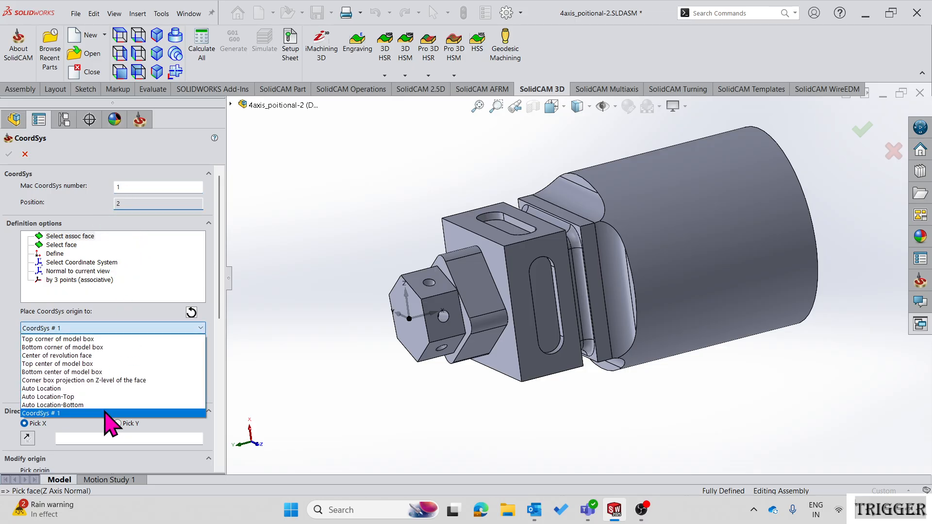
pyautogui.click(69, 405)
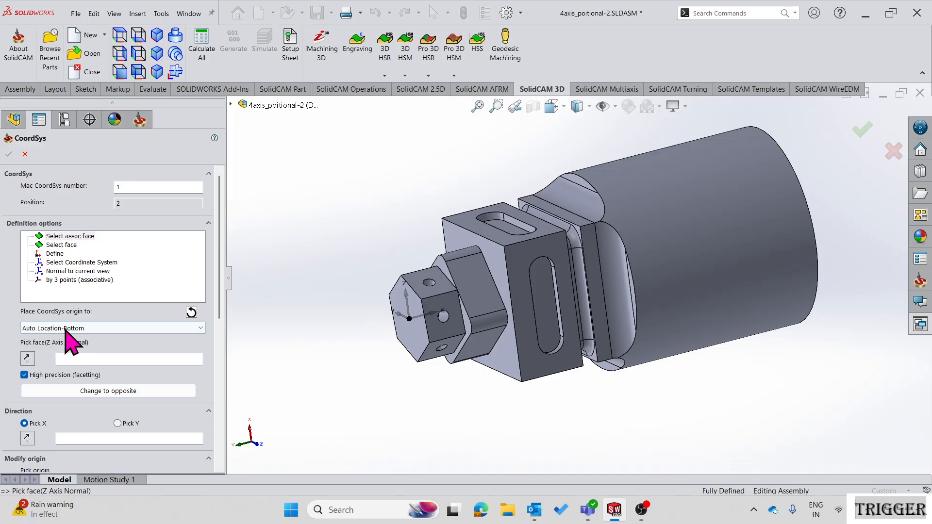
pyautogui.click(66, 329)
pyautogui.click(72, 414)
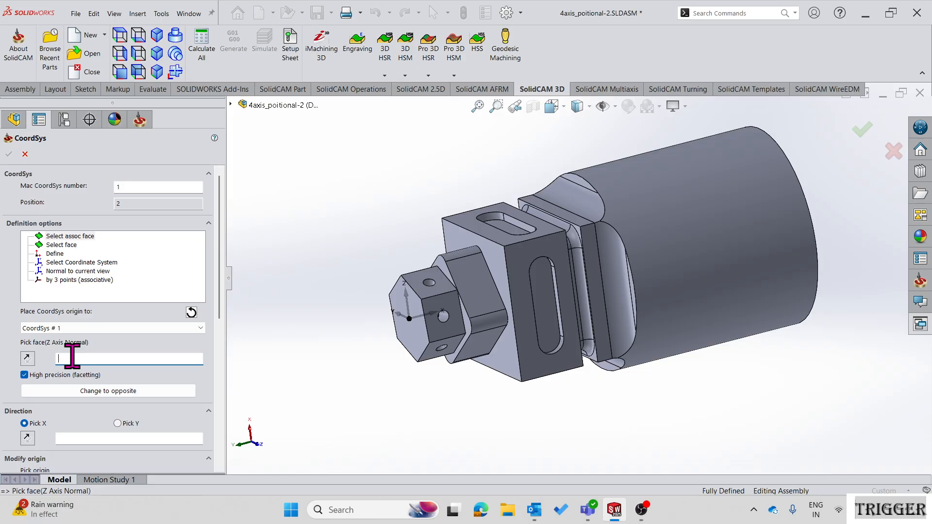
pyautogui.click(534, 354)
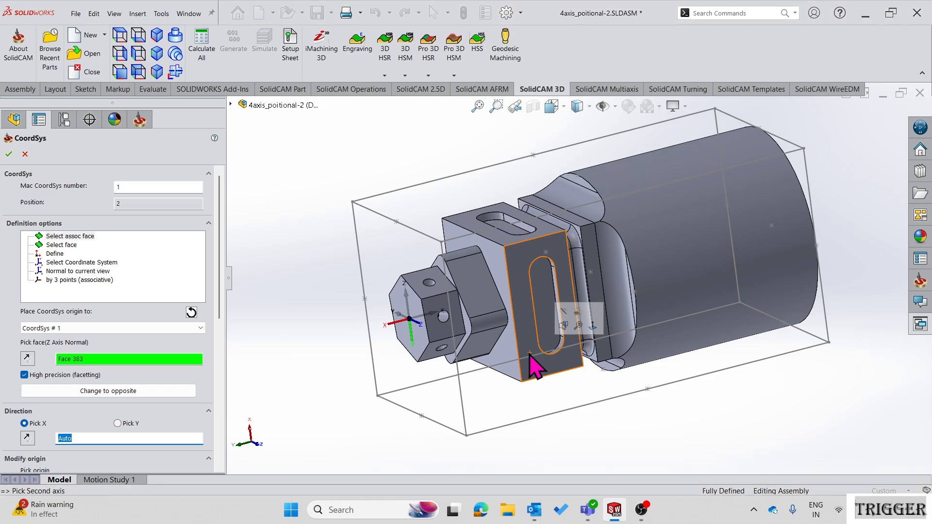
# - Rotate the position 2 coordinate system to 180 degrees about Z, accept its level data, and finish in the CoordSys Manager
pyautogui.moveTo(524, 364); pyautogui.dragTo(534, 282, button='middle')
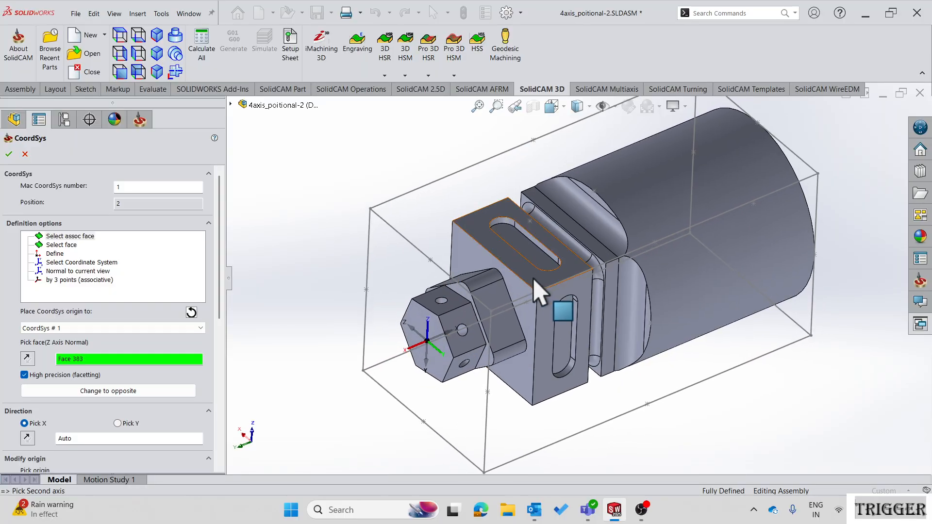
pyautogui.moveTo(220, 318); pyautogui.dragTo(215, 441)
pyautogui.click(97, 412)
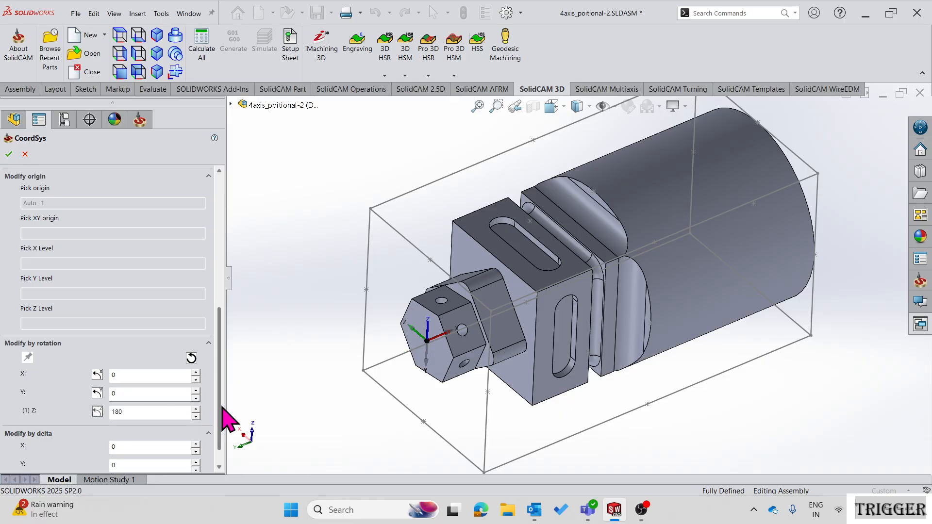
pyautogui.click(9, 157)
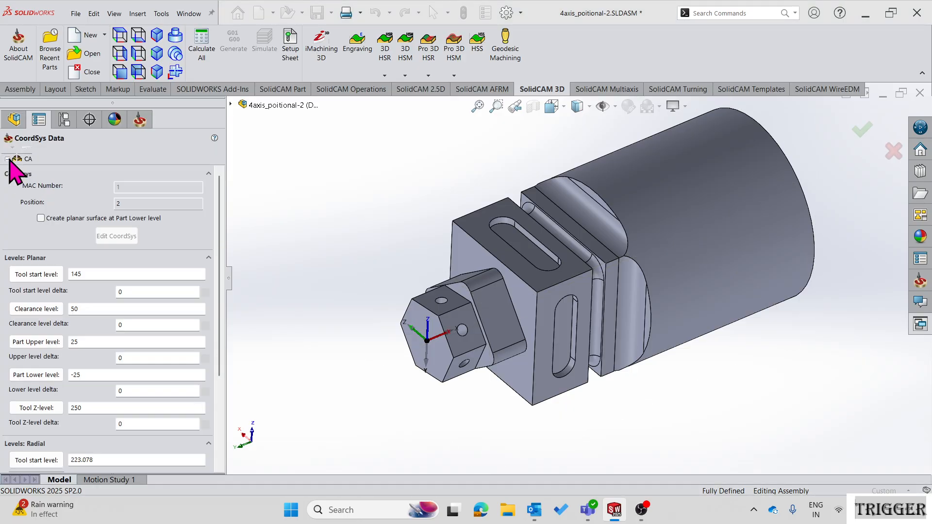
pyautogui.click(9, 155)
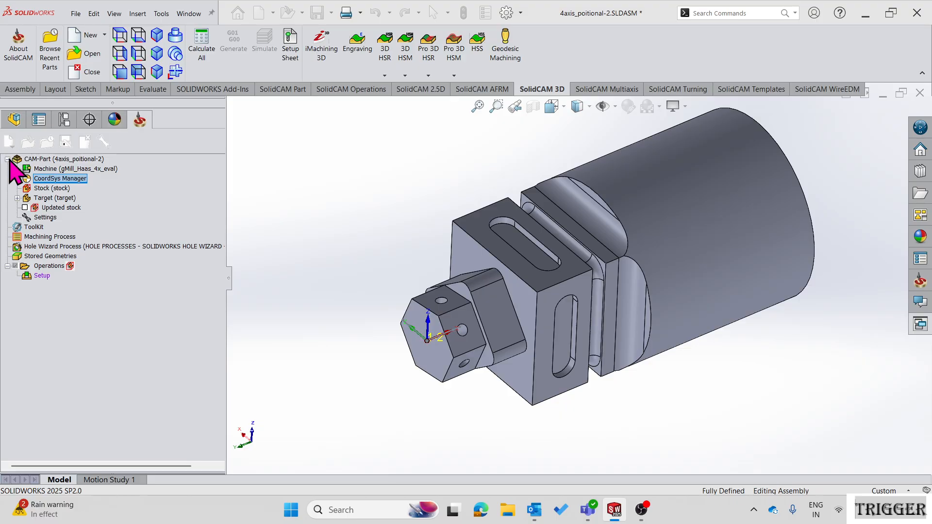
pyautogui.click(48, 206)
pyautogui.click(538, 287)
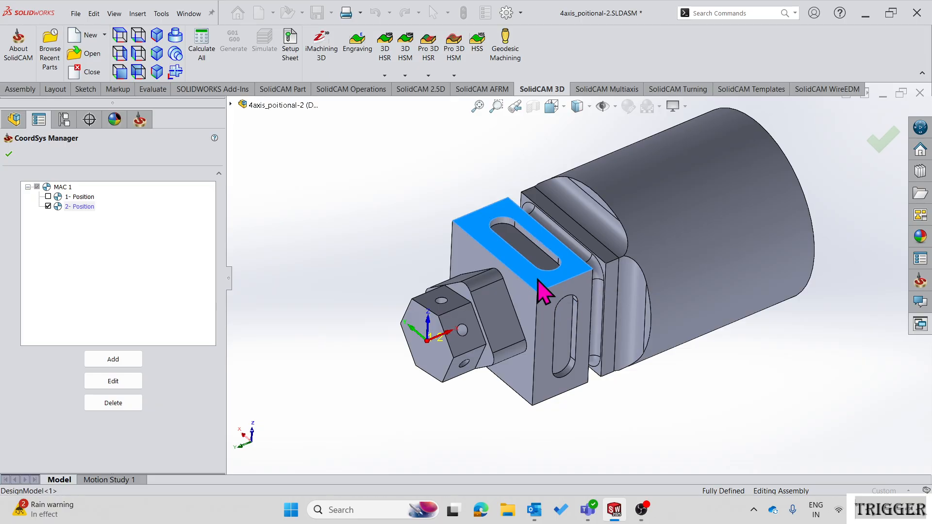
pyautogui.click(9, 154)
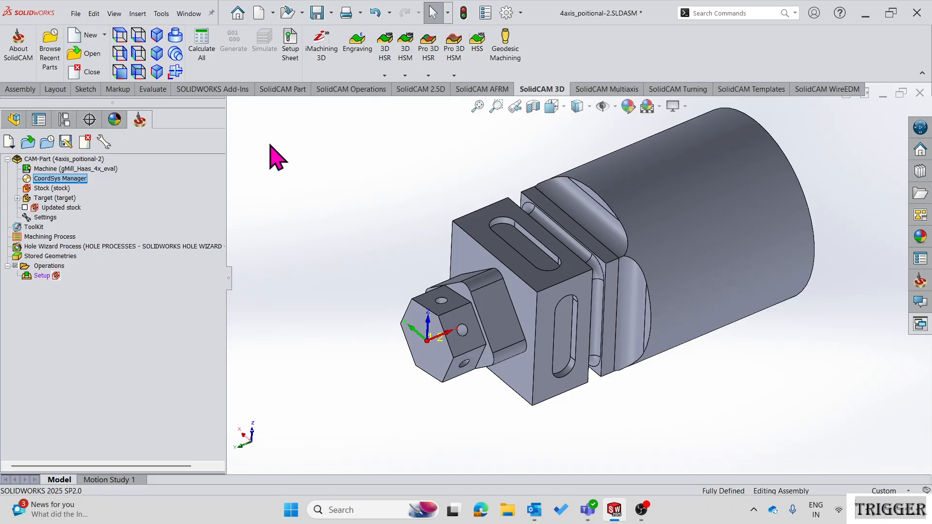
# - Create a 2.5D Profile operation using the MAC 1 (2- Position) coordinate system
pyautogui.click(421, 90)
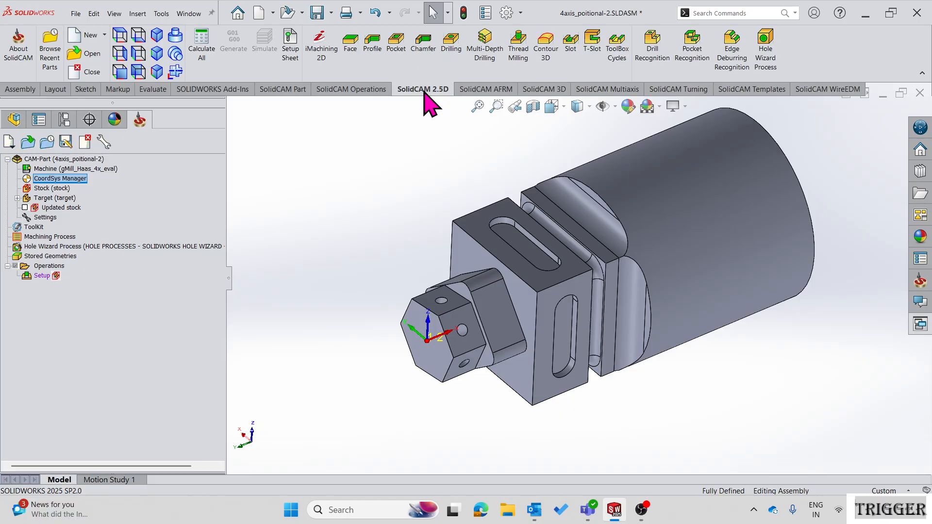
pyautogui.click(377, 62)
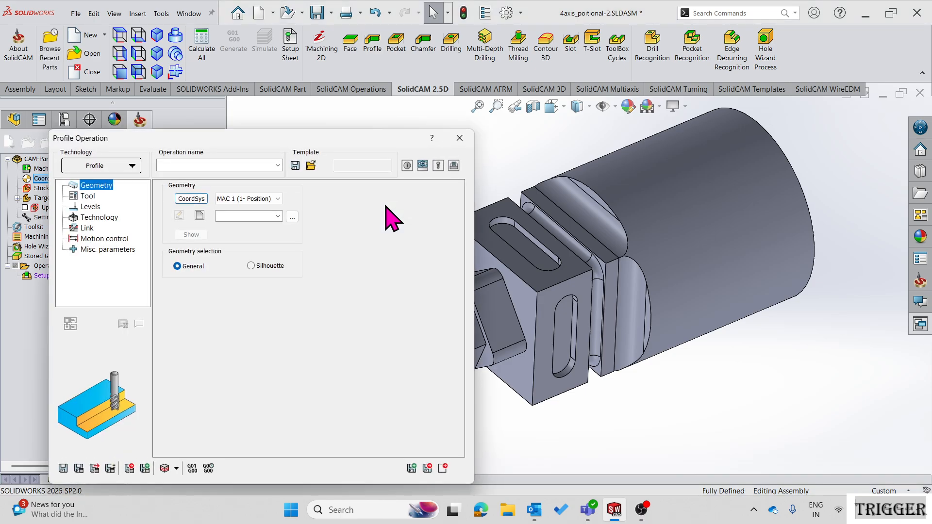
pyautogui.click(260, 200)
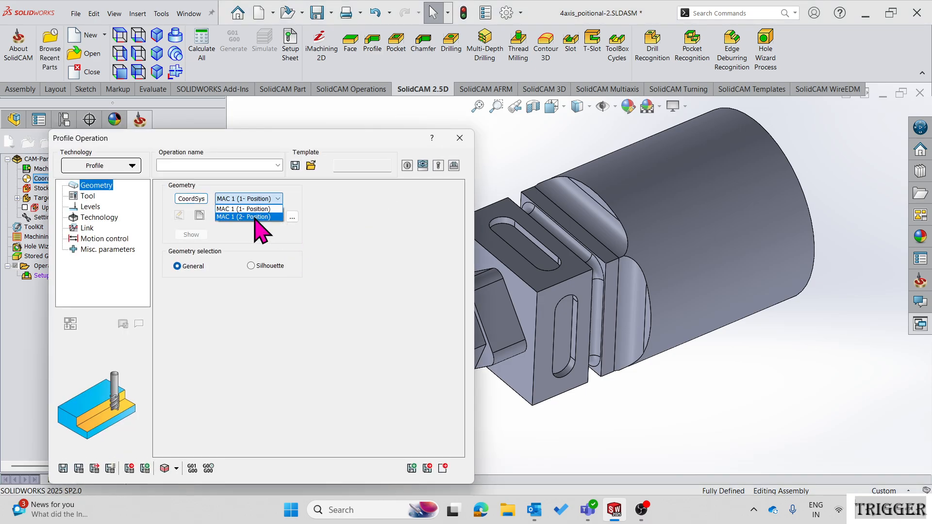
pyautogui.click(259, 217)
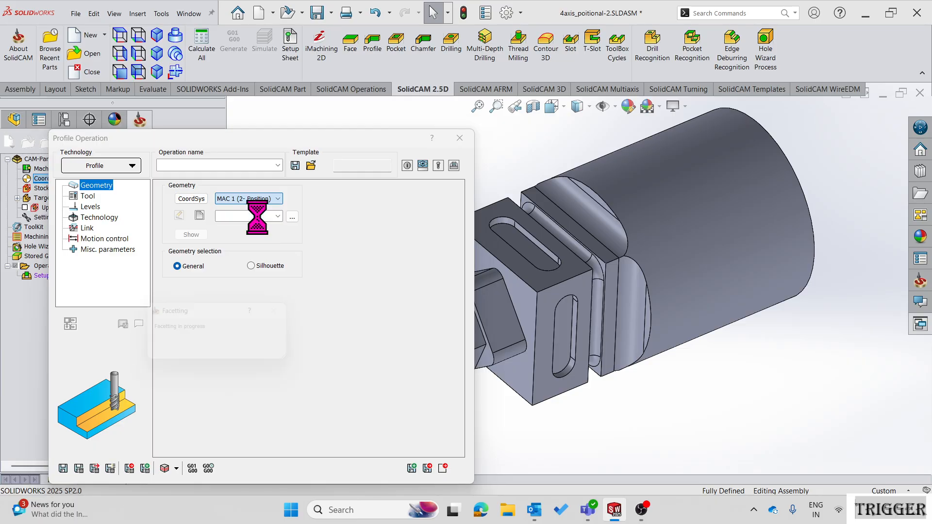
# - Define the profile geometry from the straight edge between the square flange and the adjacent curved cut, with Tangent propagation and Constant Z disabled
pyautogui.click(199, 215)
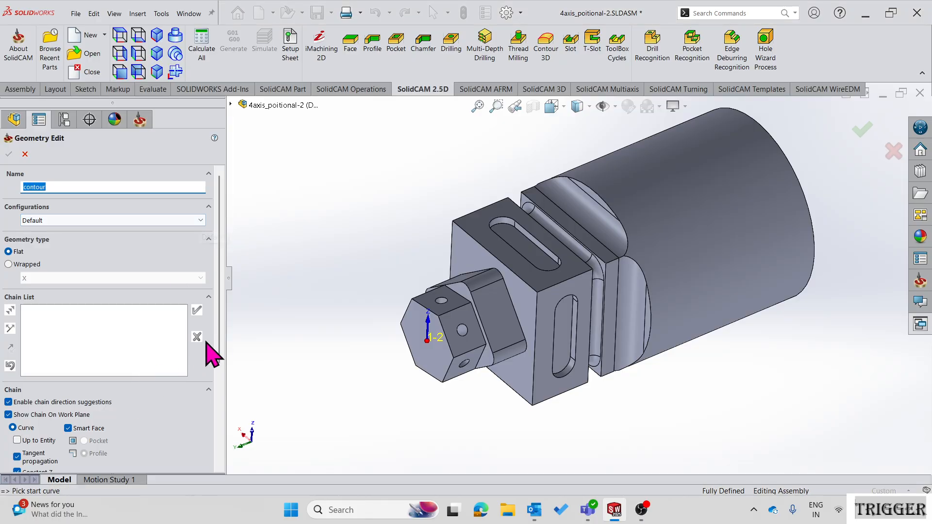
pyautogui.scroll(-3, 216, 384)
pyautogui.click(17, 375)
pyautogui.click(17, 359)
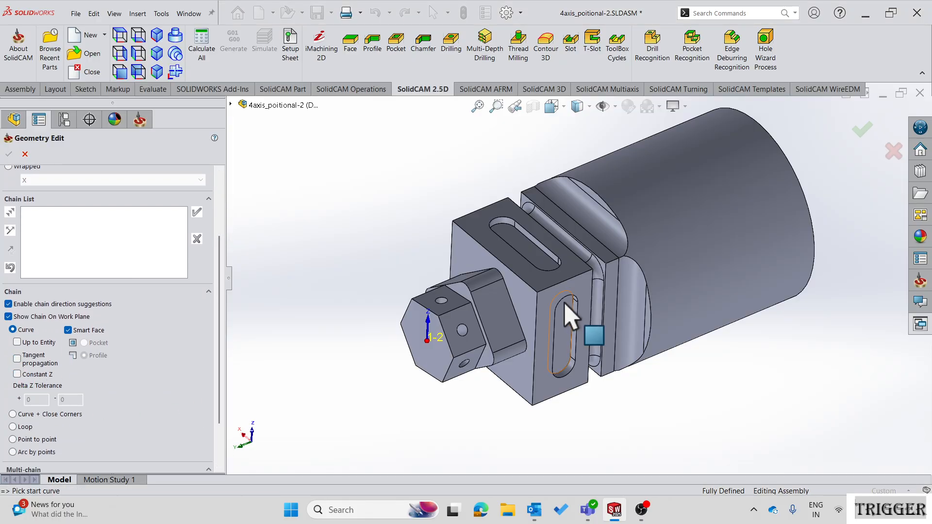
pyautogui.click(607, 249)
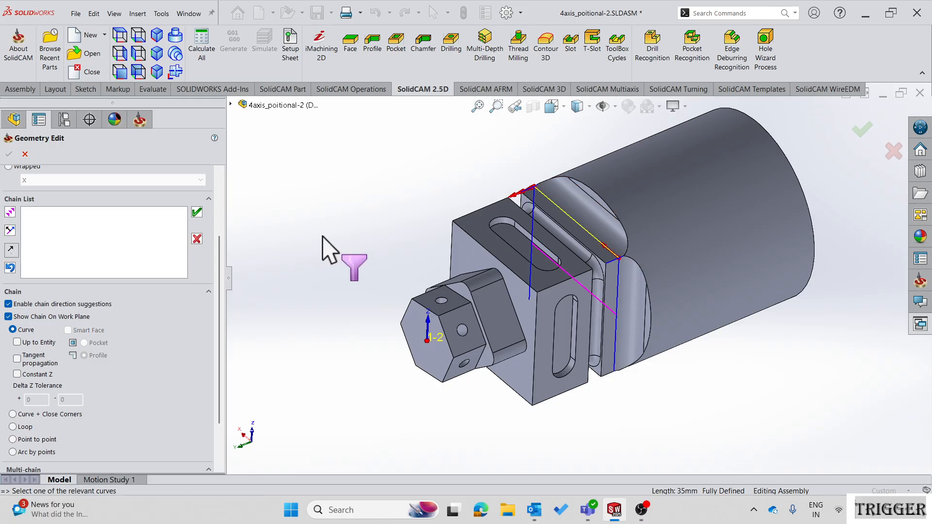
pyautogui.click(9, 153)
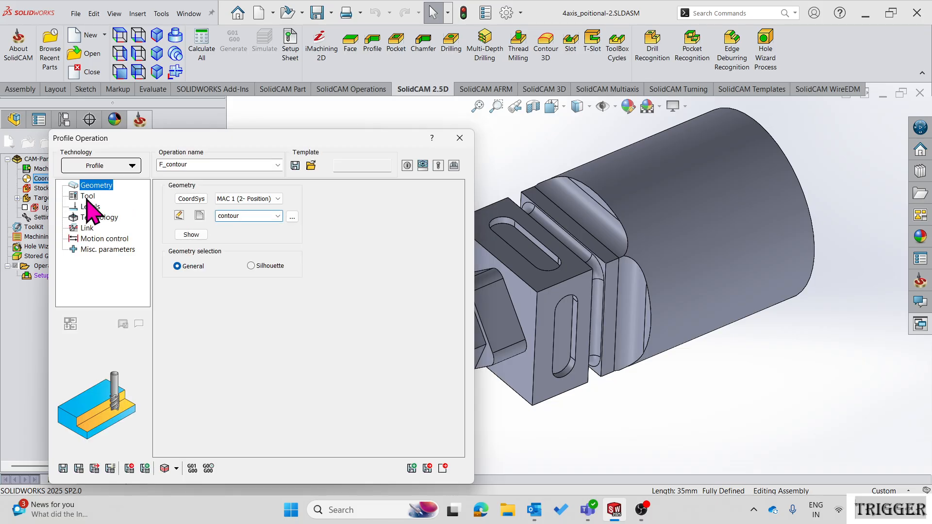
# - Add a face mill to the toolkit, set its diameter to 50 mm, and assign it to the profile operation
pyautogui.click(87, 196)
pyautogui.click(231, 395)
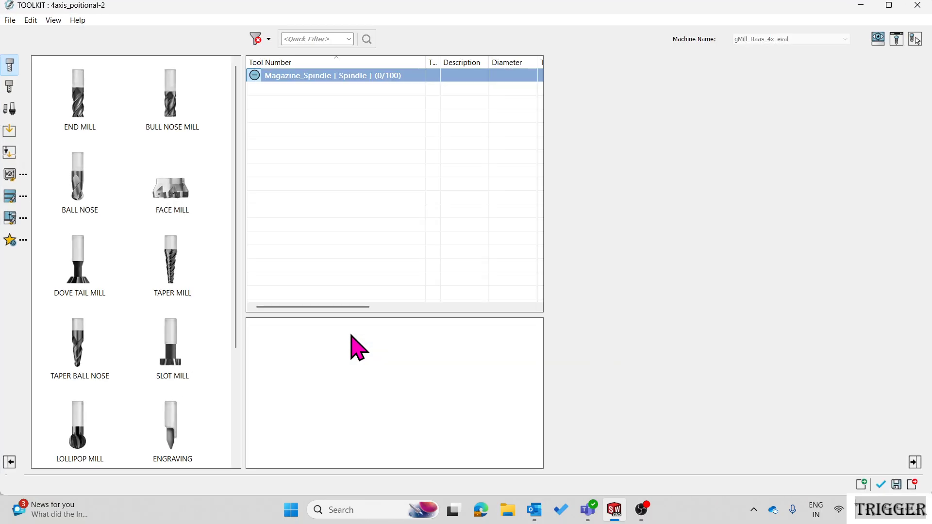
pyautogui.moveTo(165, 209); pyautogui.dragTo(357, 170)
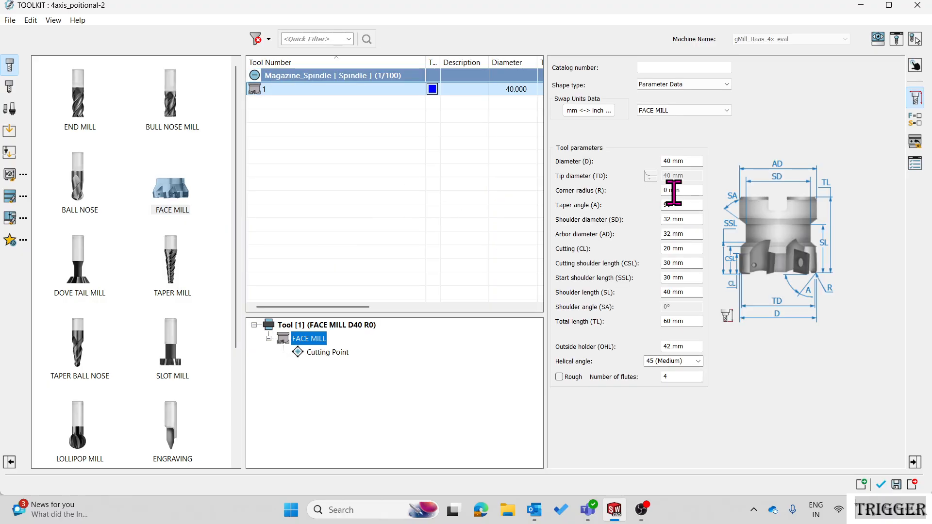
pyautogui.click(694, 162)
pyautogui.write('50')
pyautogui.click(881, 485)
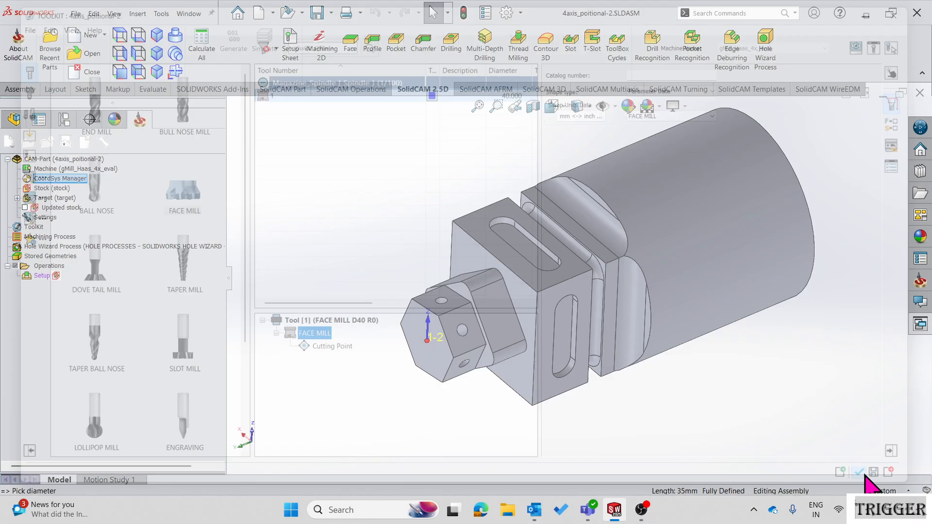
# - Set the operation's upper level by picking the curved edge where the large cylinder meets the scooped cut
pyautogui.click(91, 207)
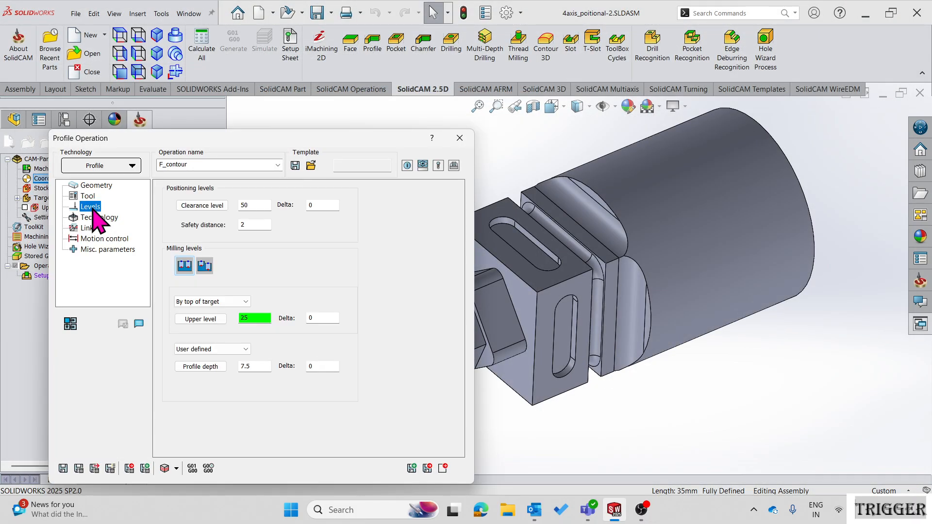
pyautogui.click(201, 319)
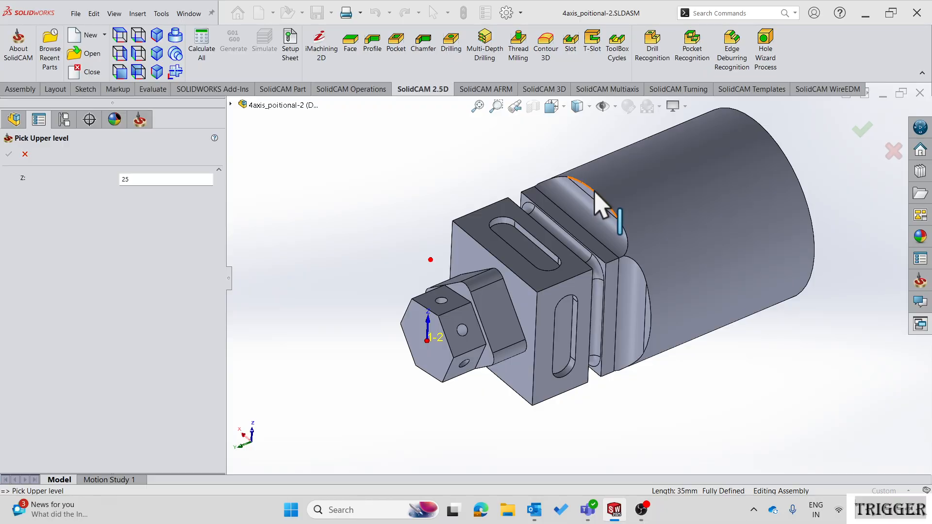
pyautogui.click(594, 190)
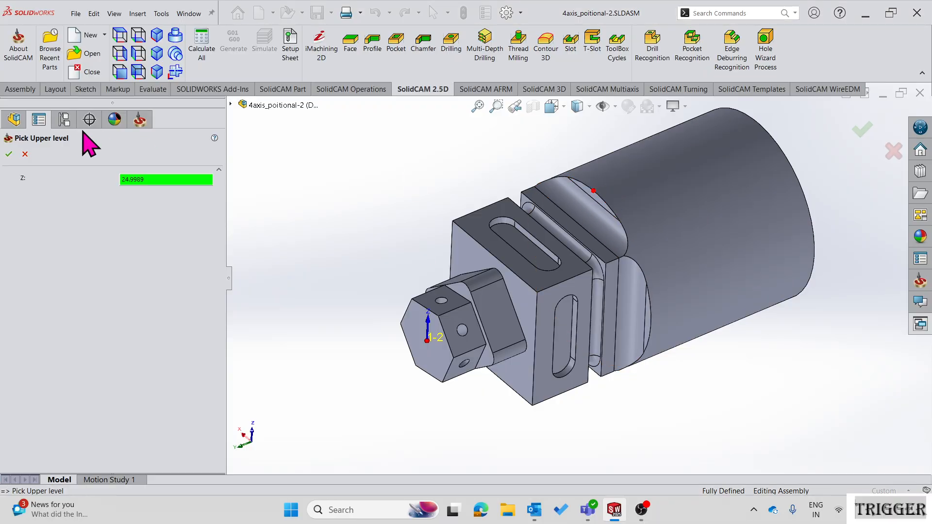
pyautogui.click(8, 156)
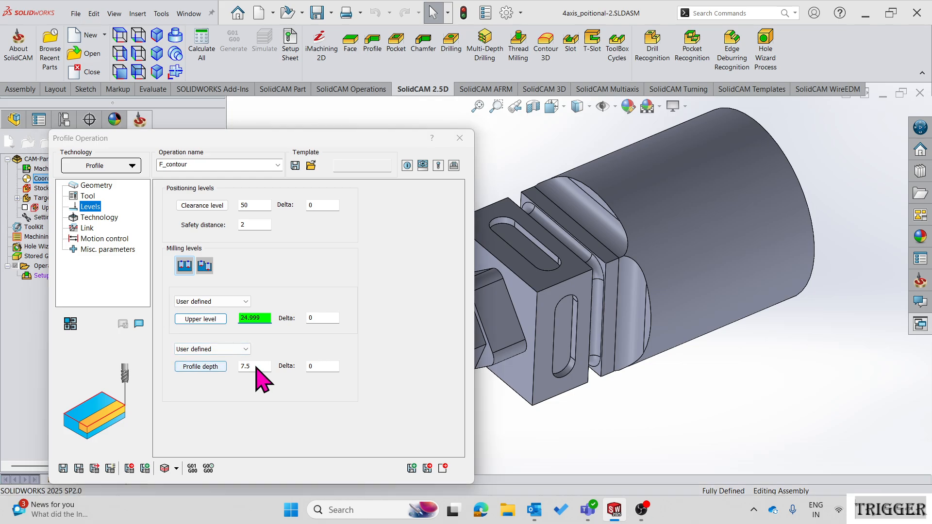
# - Set the operation's profile depth by picking a point on the top face of the slotted square block
pyautogui.click(213, 365)
pyautogui.click(574, 277)
pyautogui.click(9, 154)
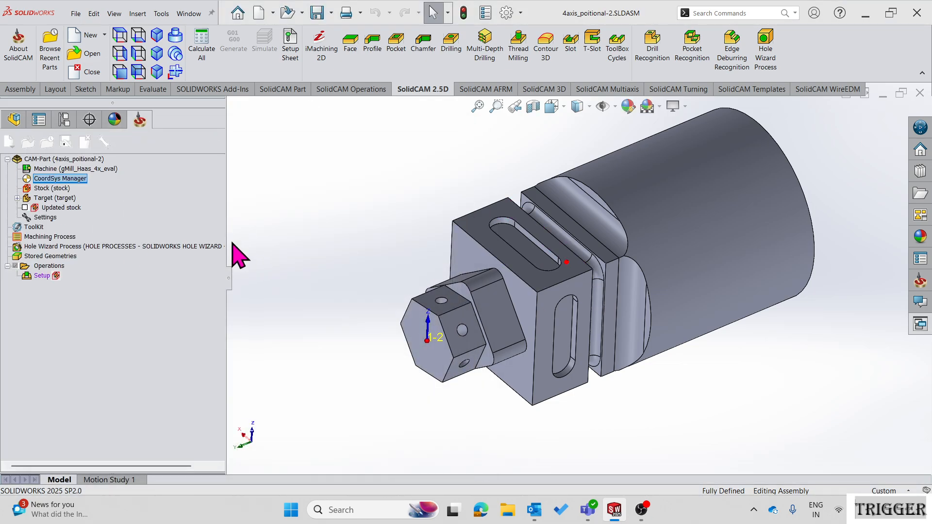
# - Extend the profile chain by 50 mm at both its start and its end in the geometry modification settings
pyautogui.click(110, 218)
pyautogui.click(262, 224)
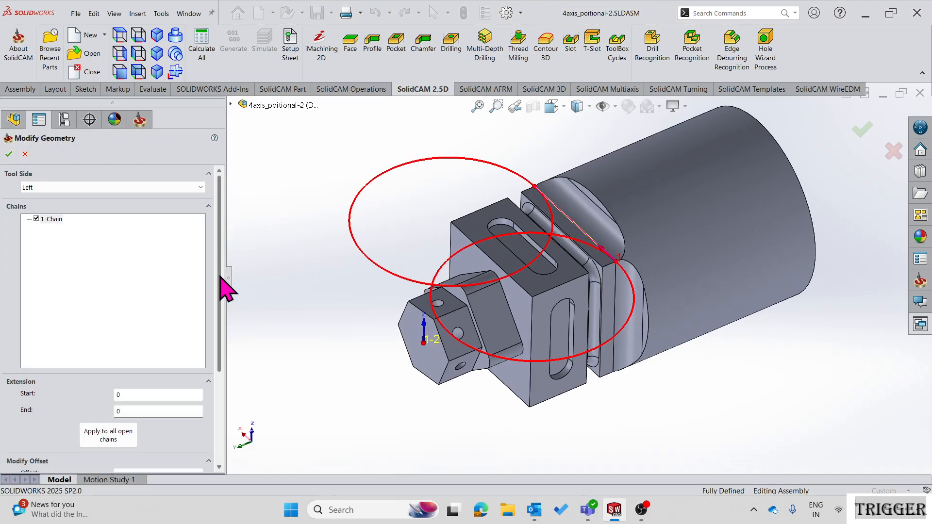
pyautogui.scroll(-3, 213, 318)
pyautogui.click(124, 287)
pyautogui.write('50')
pyautogui.press('Tab')
pyautogui.write('50')
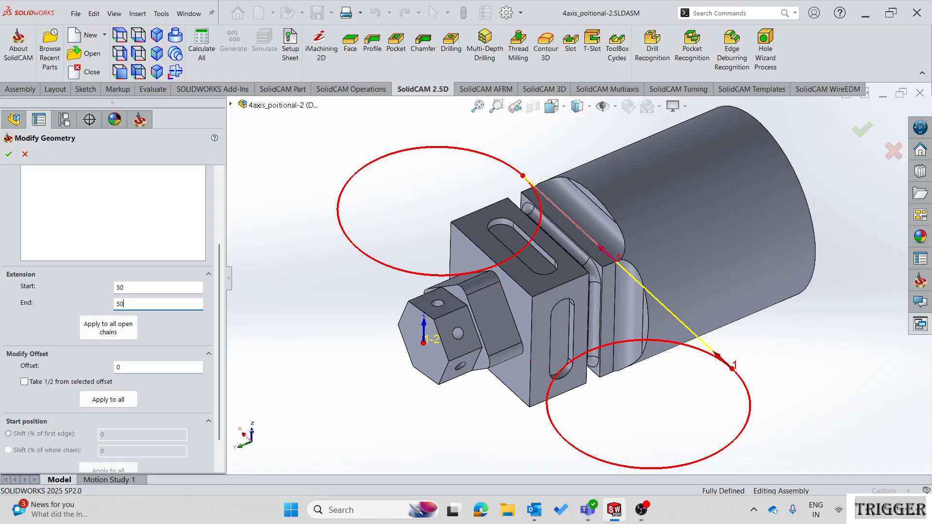
pyautogui.click(8, 154)
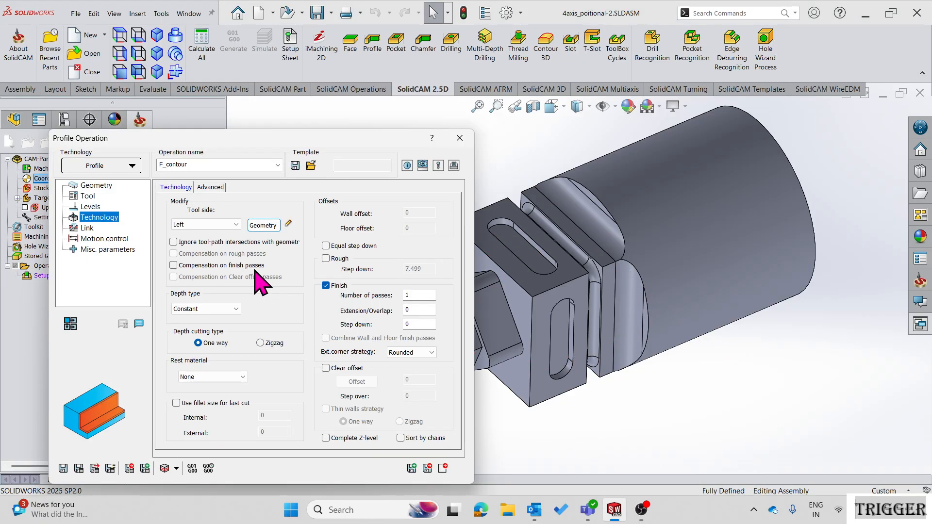
# - Configure Zigzag depth cutting with Finish disabled, Rough enabled at a step down of 1, and wall and floor offsets of 0
pyautogui.click(261, 343)
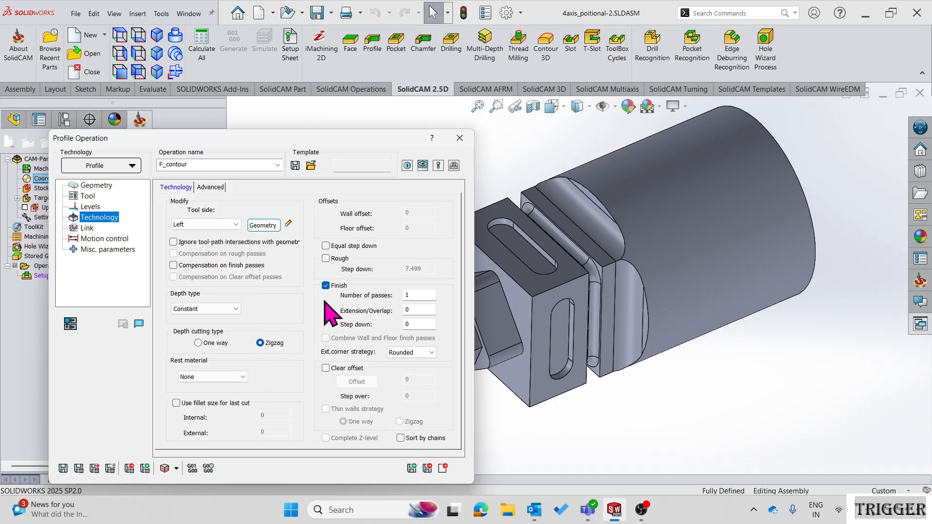
pyautogui.click(326, 286)
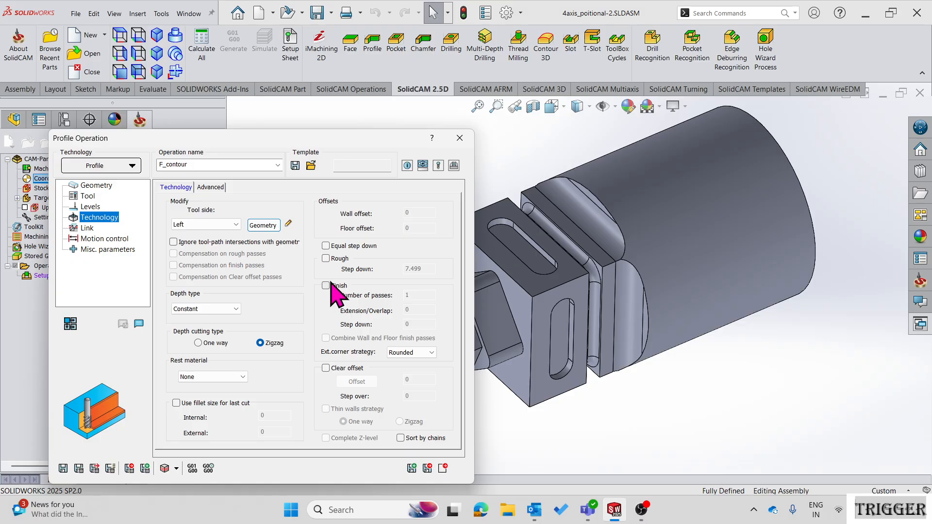
pyautogui.click(326, 259)
pyautogui.doubleClick(414, 269)
pyautogui.write('1')
pyautogui.doubleClick(410, 213)
pyautogui.write('0')
pyautogui.click(417, 227)
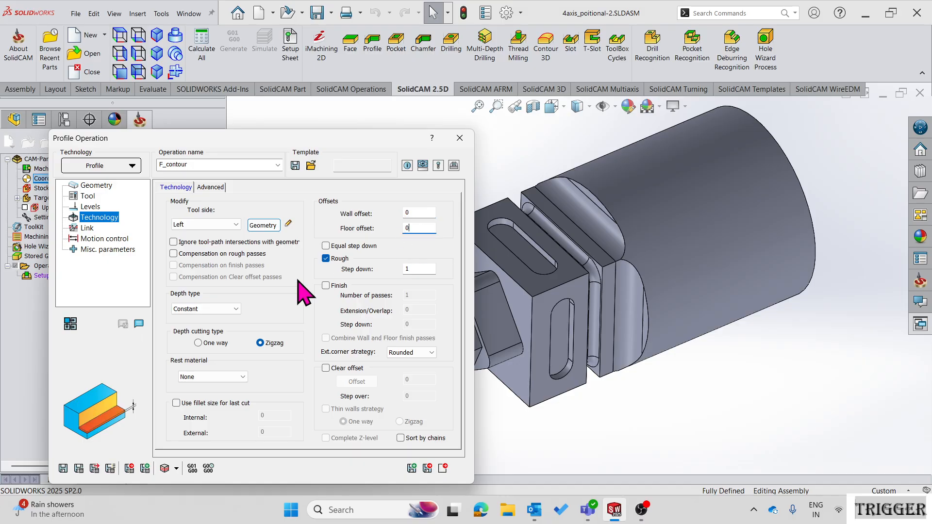
# - Set the profile operation's lead in to None and make the lead out the same as the lead in
pyautogui.click(88, 229)
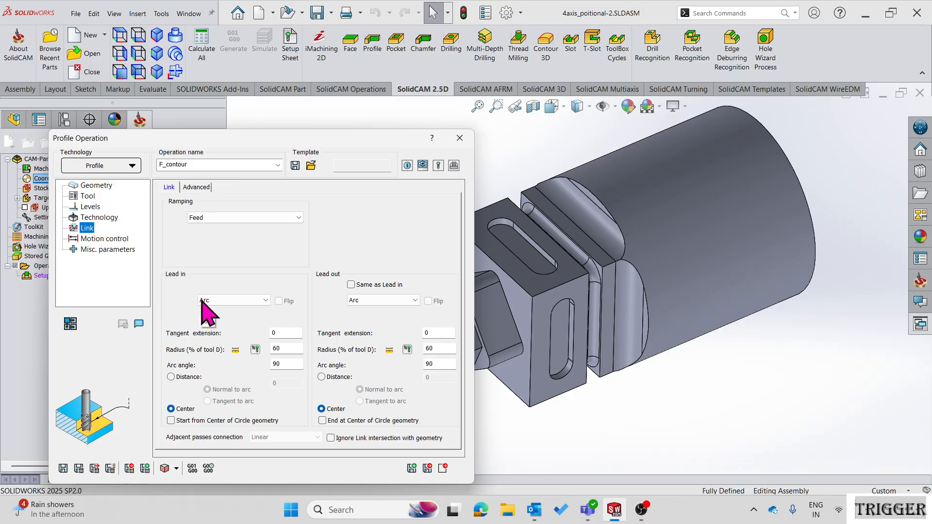
pyautogui.click(216, 300)
pyautogui.click(233, 311)
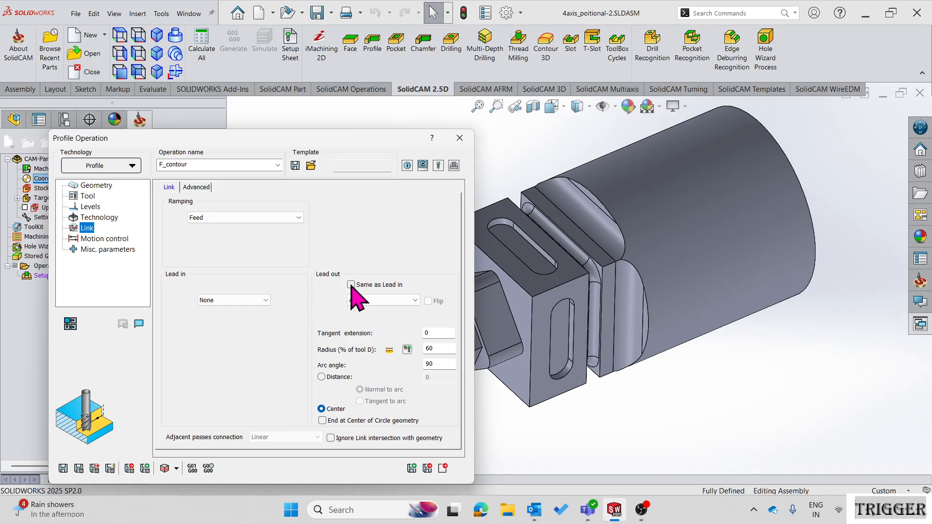
pyautogui.click(351, 285)
# - Save and calculate the profile operation so its zigzag toolpath is generated on the model
pyautogui.click(96, 219)
pyautogui.click(64, 468)
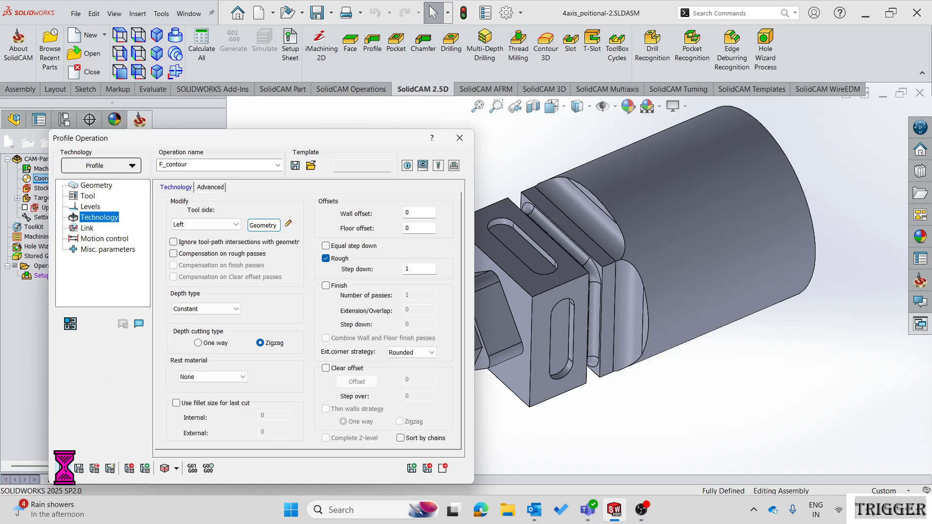
pyautogui.click(80, 471)
pyautogui.scroll(6, 633, 356)
pyautogui.scroll(-2, 569, 291)
pyautogui.moveTo(569, 289); pyautogui.dragTo(580, 286, button='middle')
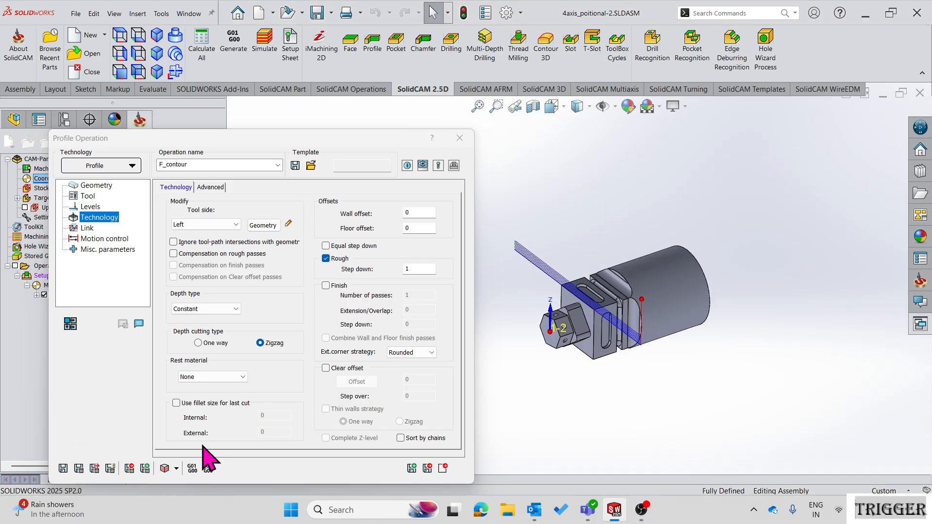
# - Simulate the single-side profile operation in SolidVerify and compare the machined stock with the target
pyautogui.click(165, 468)
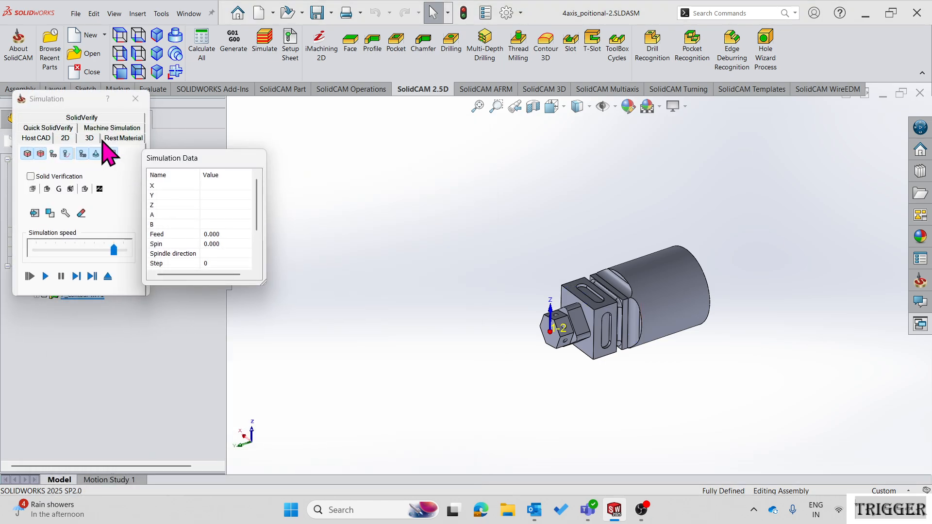
pyautogui.click(86, 119)
pyautogui.click(45, 277)
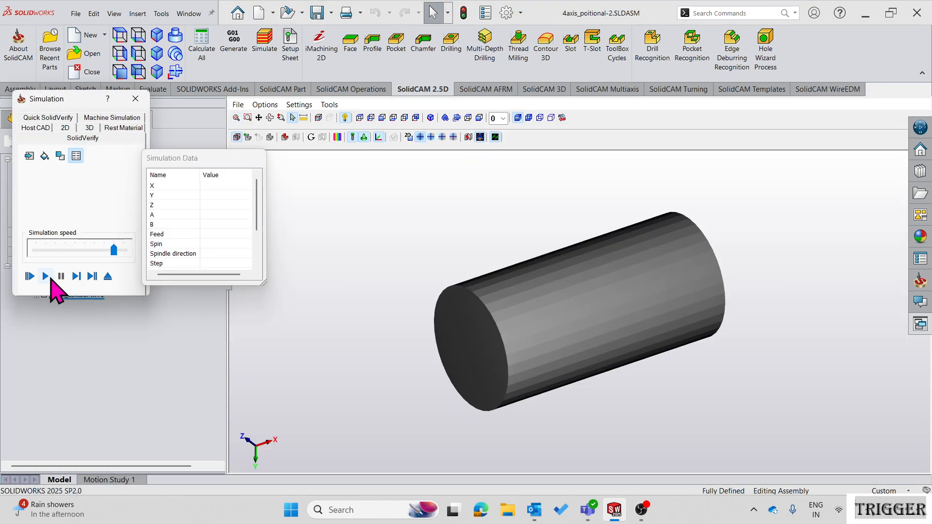
pyautogui.click(337, 137)
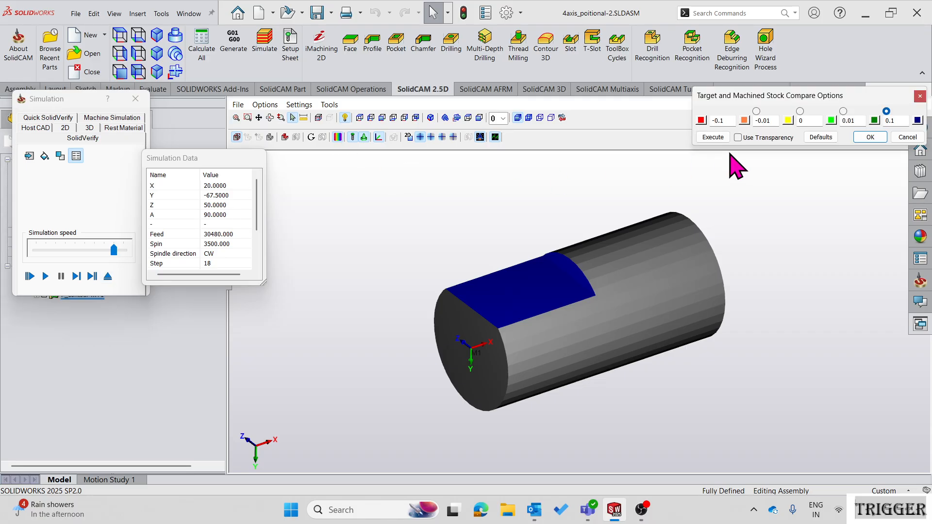
pyautogui.click(713, 137)
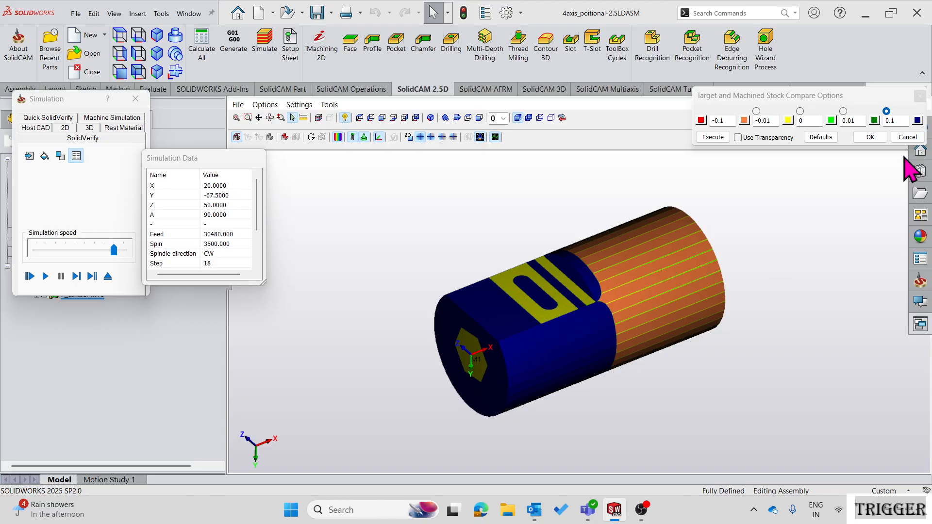
pyautogui.click(907, 137)
pyautogui.click(105, 278)
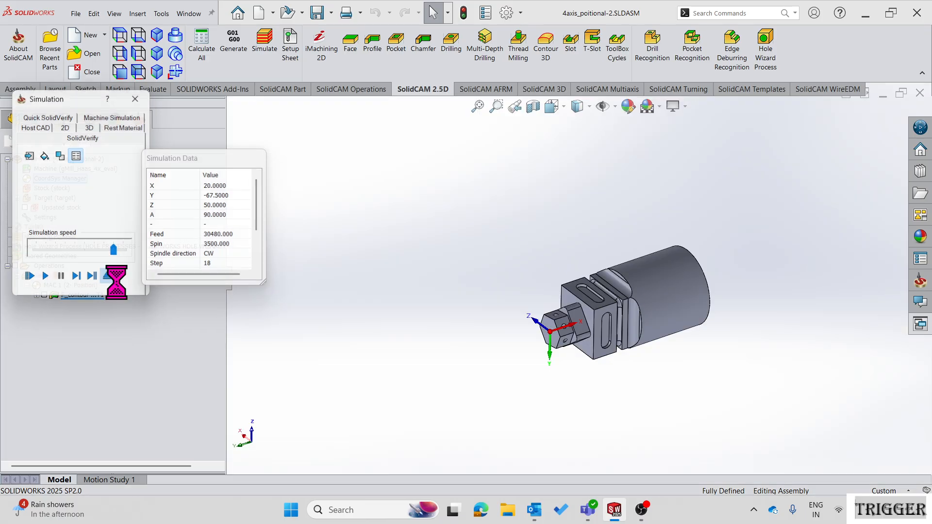
# - Inspect the calculated toolpath over the square block and exit the profile operation
pyautogui.scroll(-4, 583, 308)
pyautogui.moveTo(583, 308); pyautogui.dragTo(585, 296, button='middle')
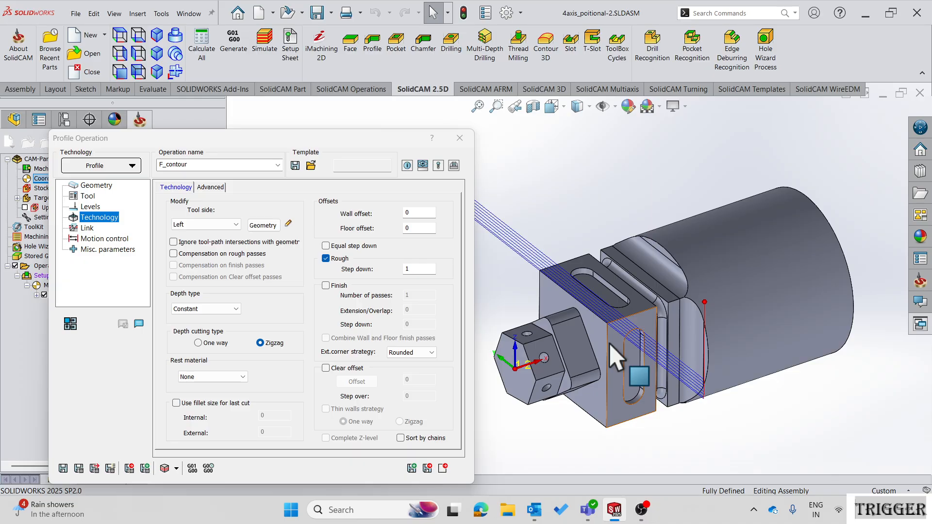
pyautogui.scroll(3, 582, 379)
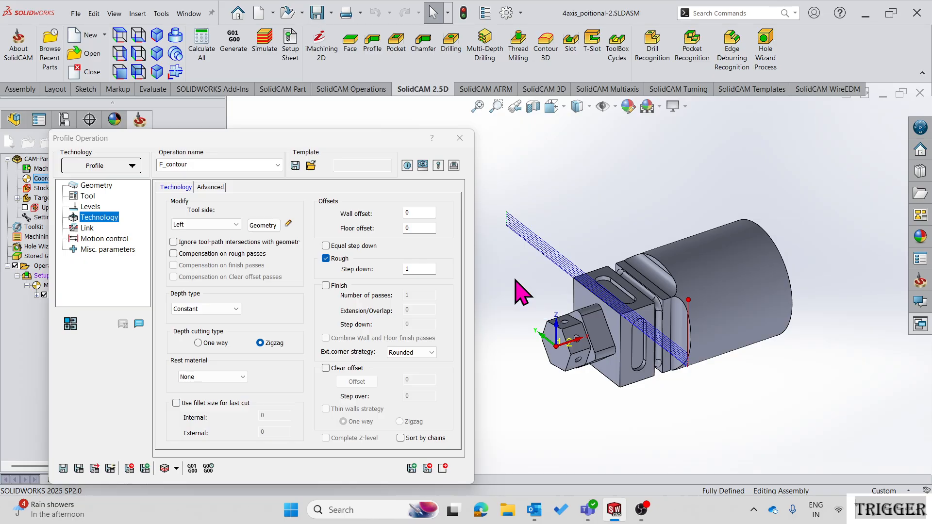
pyautogui.click(442, 468)
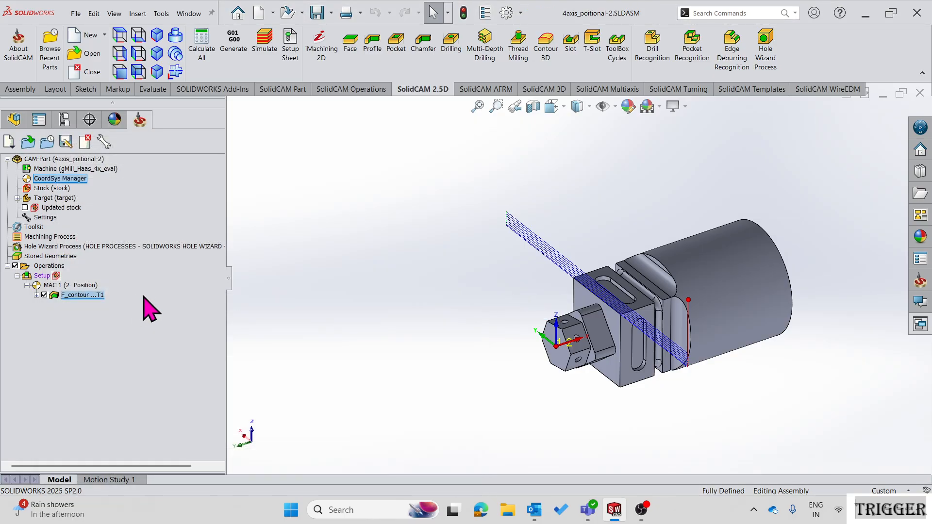
# - Start a 4 Axis transformation on the existing F_contour operation
pyautogui.rightClick(87, 300)
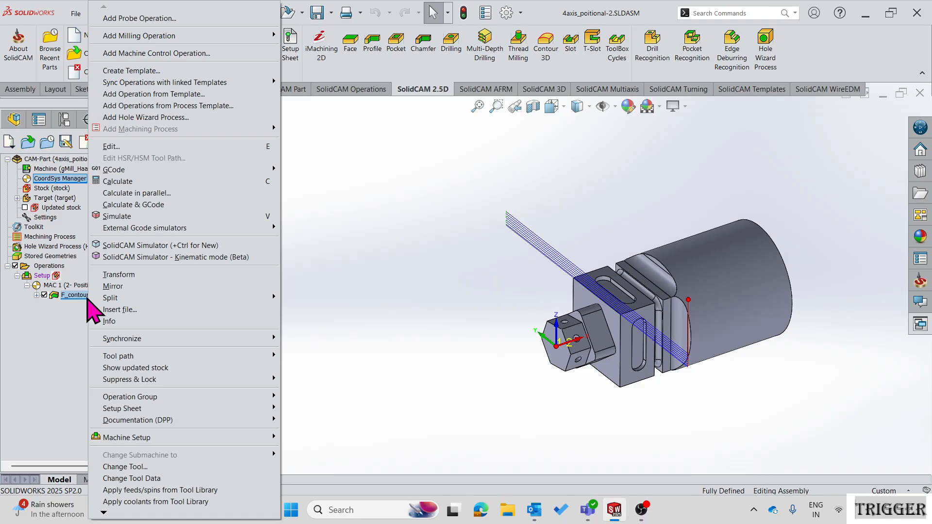
pyautogui.click(146, 276)
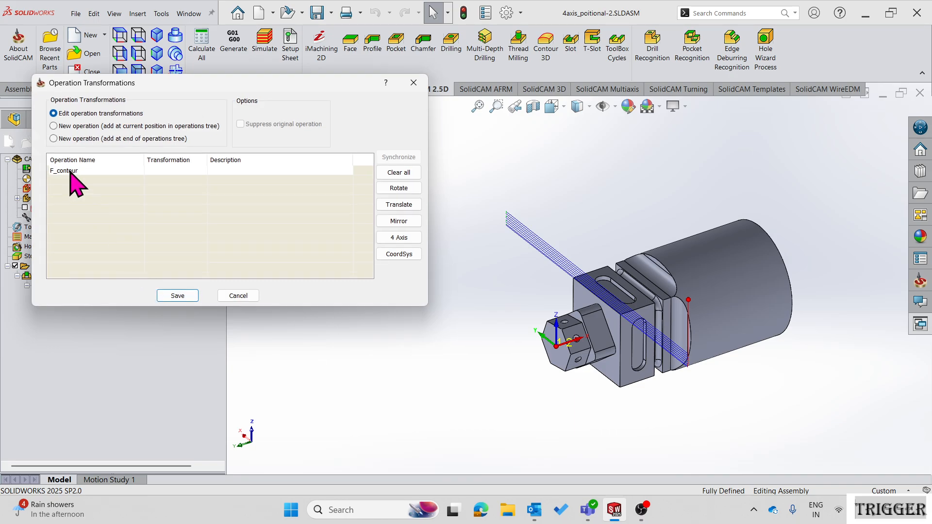
pyautogui.click(71, 171)
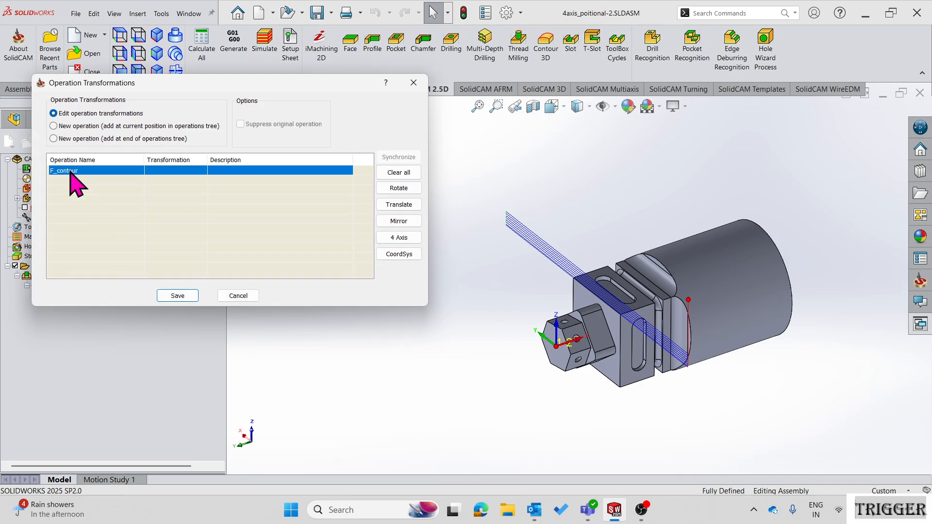
pyautogui.click(398, 237)
pyautogui.moveTo(249, 129); pyautogui.dragTo(179, 113)
pyautogui.scroll(3, 578, 313)
pyautogui.scroll(-2, 680, 299)
pyautogui.moveTo(679, 299); pyautogui.dragTo(578, 308, button='middle')
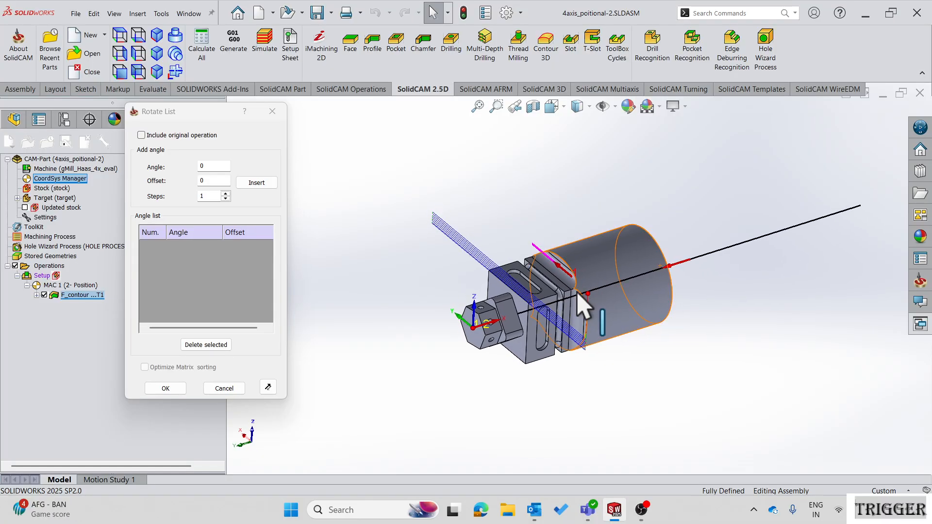
# - Include the original operation, insert 3 rotation steps of 90 degrees, and save the 4-axis transformation
pyautogui.click(145, 136)
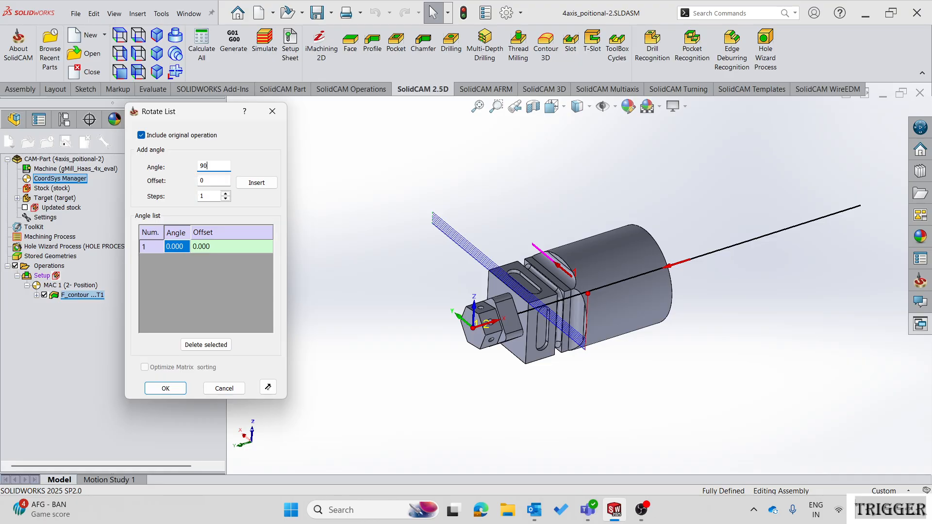
pyautogui.click(211, 197)
pyautogui.click(258, 184)
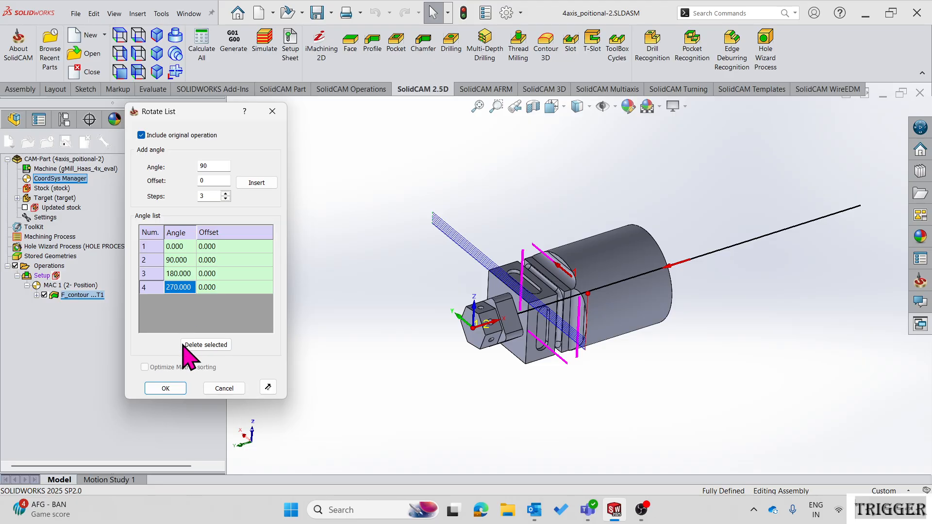
pyautogui.click(165, 389)
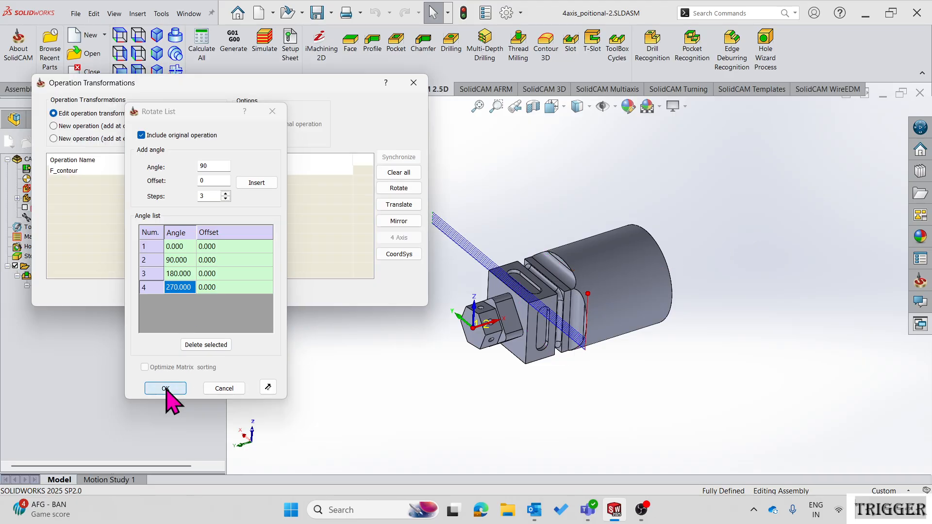
pyautogui.click(178, 296)
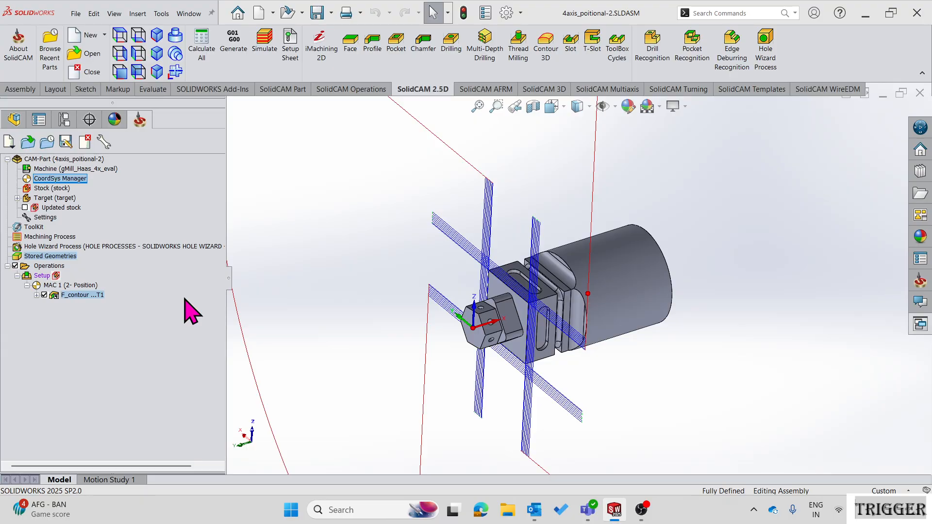
# - Simulate the rotated F_contour operation in SolidVerify at a slower speed and compare all four machined sides with the target
pyautogui.rightClick(88, 296)
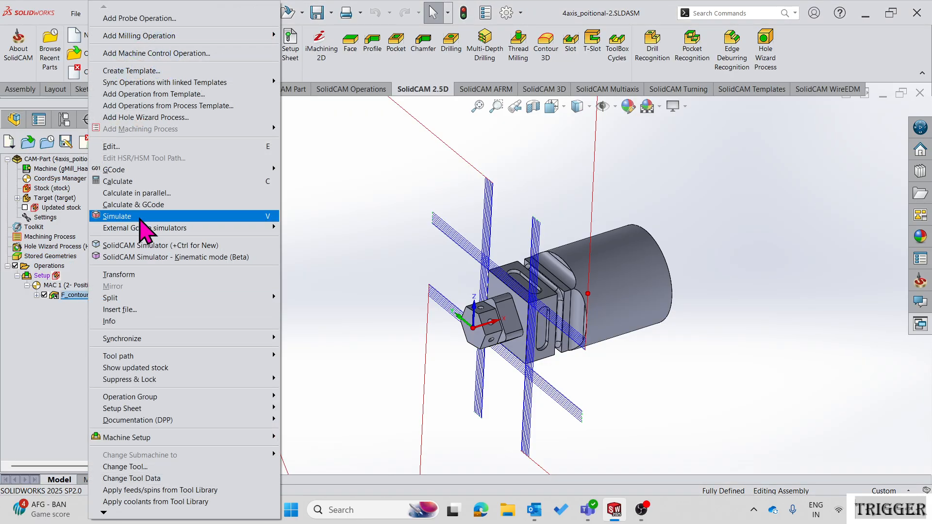
pyautogui.click(143, 218)
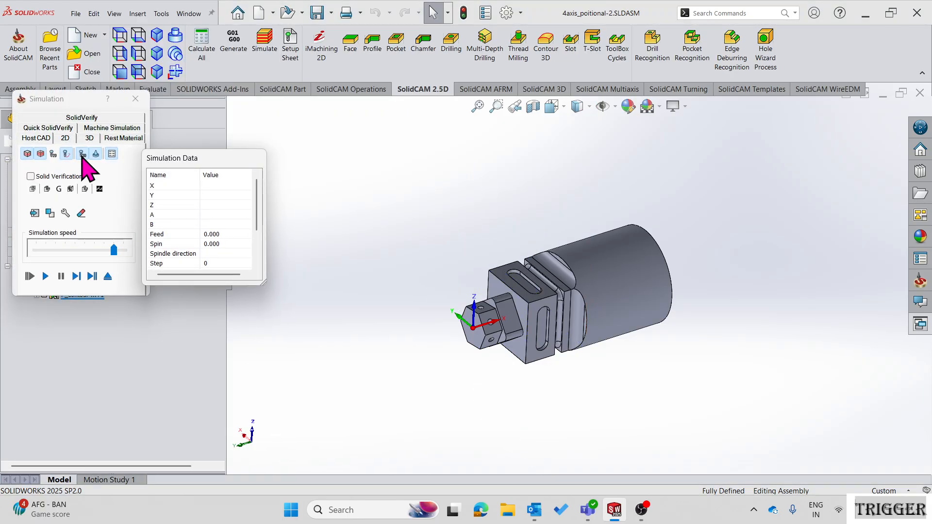
pyautogui.click(91, 119)
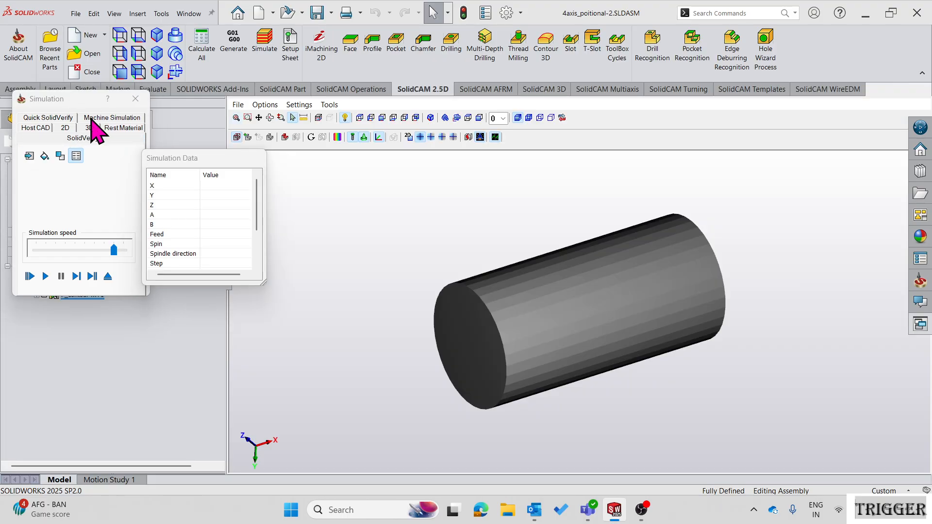
pyautogui.moveTo(114, 250); pyautogui.dragTo(65, 251)
pyautogui.click(46, 276)
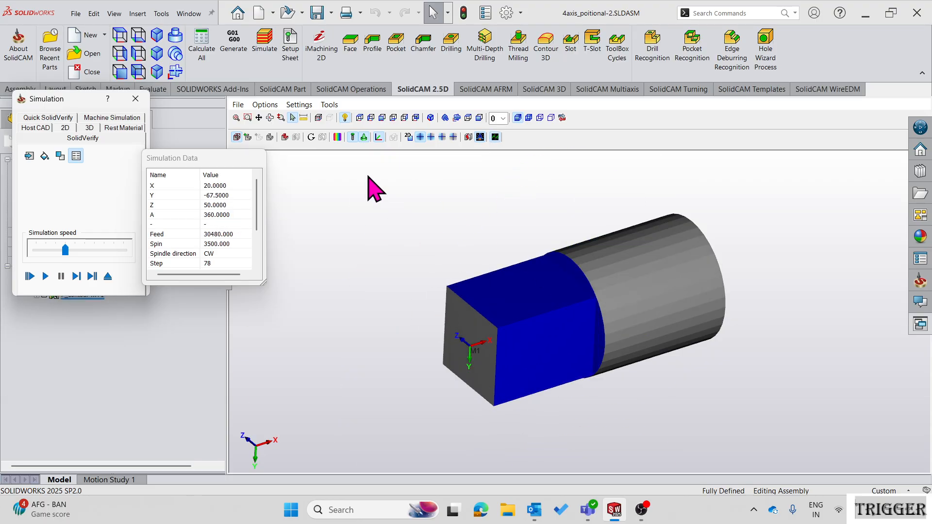
pyautogui.click(337, 138)
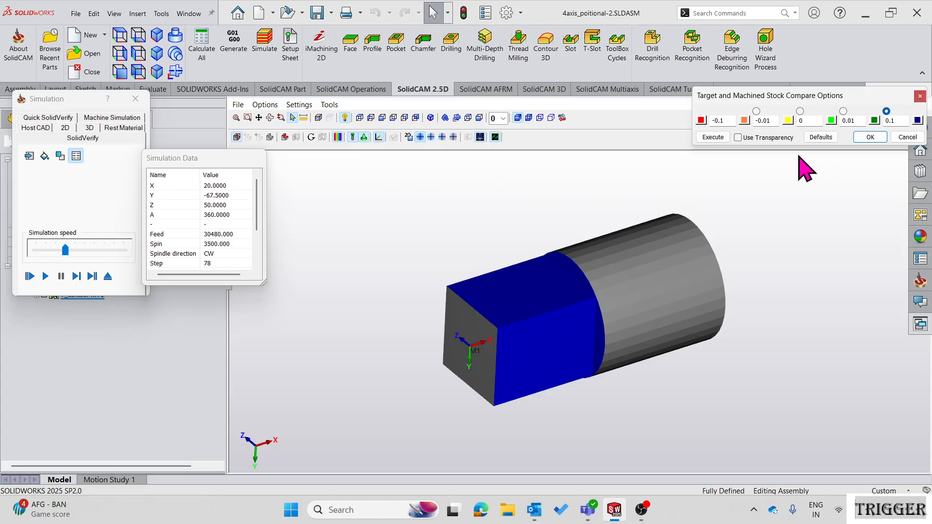
pyautogui.click(713, 137)
pyautogui.moveTo(699, 272)
pyautogui.mouseDown(button='middle')
pyautogui.moveTo(662, 271)
pyautogui.moveTo(662, 316)
pyautogui.moveTo(670, 270)
pyautogui.moveTo(692, 298)
pyautogui.moveTo(662, 287)
pyautogui.moveTo(628, 291)
pyautogui.moveTo(618, 285)
pyautogui.moveTo(625, 280)
pyautogui.mouseUp(button='middle')
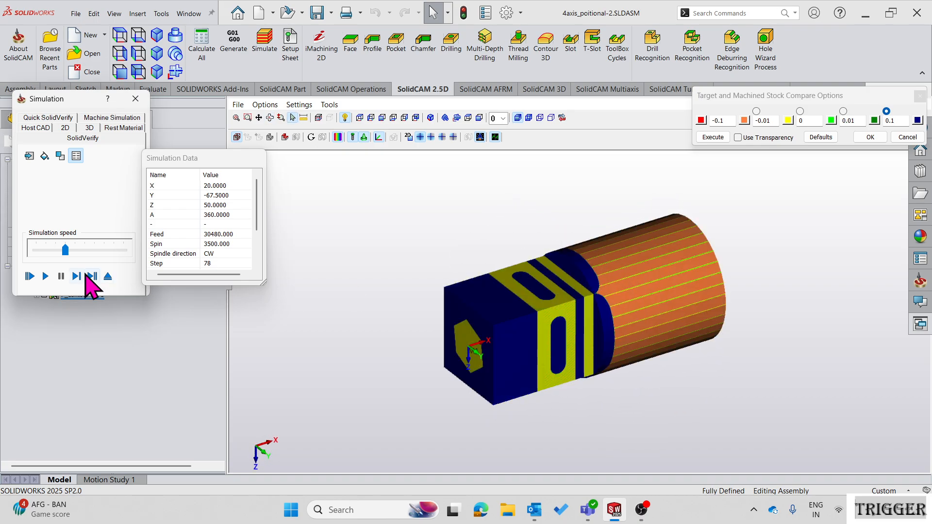
pyautogui.click(107, 276)
# - Hide the F_contour toolpath and examine the flat-sided section behind the hexagonal end
pyautogui.click(45, 295)
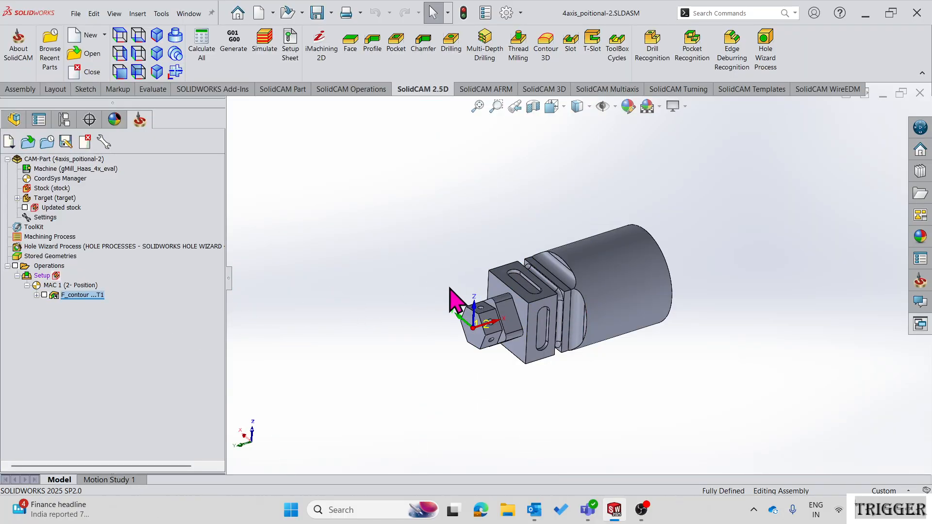
pyautogui.scroll(-3, 553, 306)
pyautogui.click(481, 341)
pyautogui.click(374, 277)
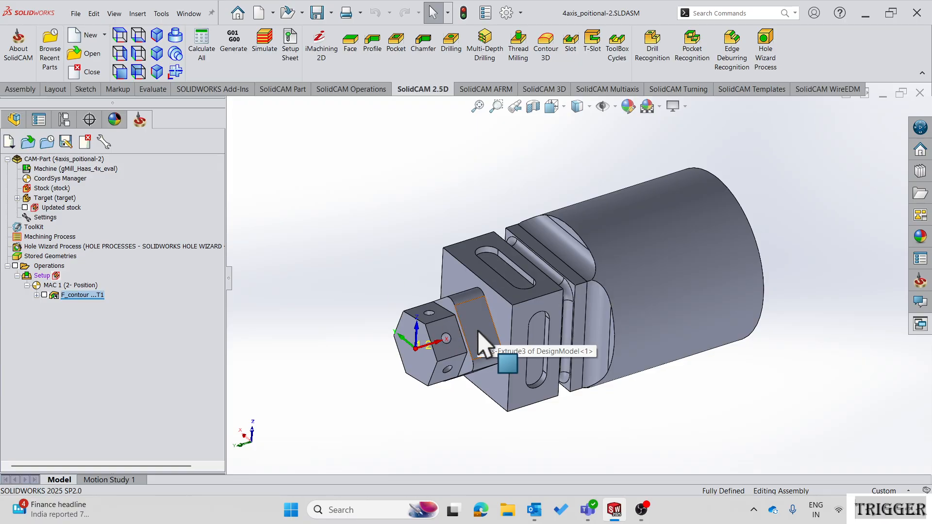
# - Add a new coordinate system with its origin at CoordSys # 1 and Z normal to the flat face behind the hexagonal end
pyautogui.rightClick(81, 178)
pyautogui.click(110, 195)
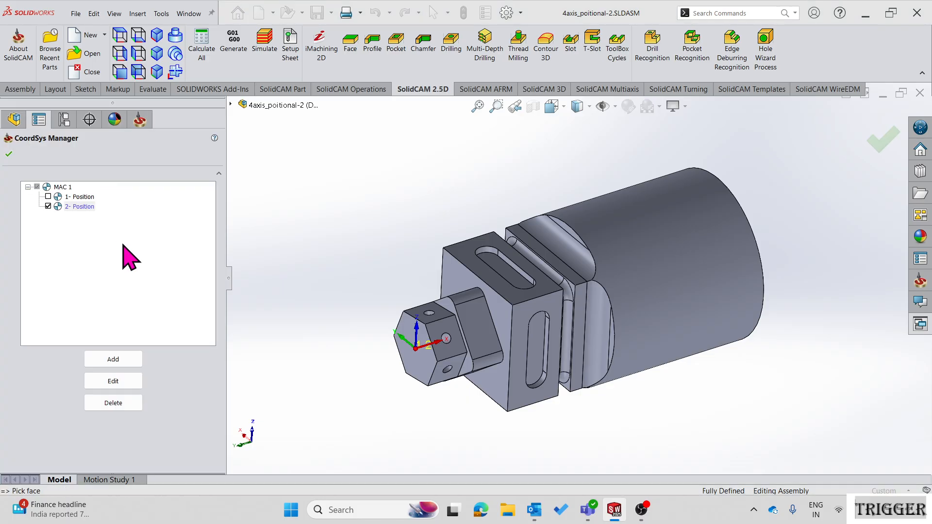
pyautogui.click(135, 359)
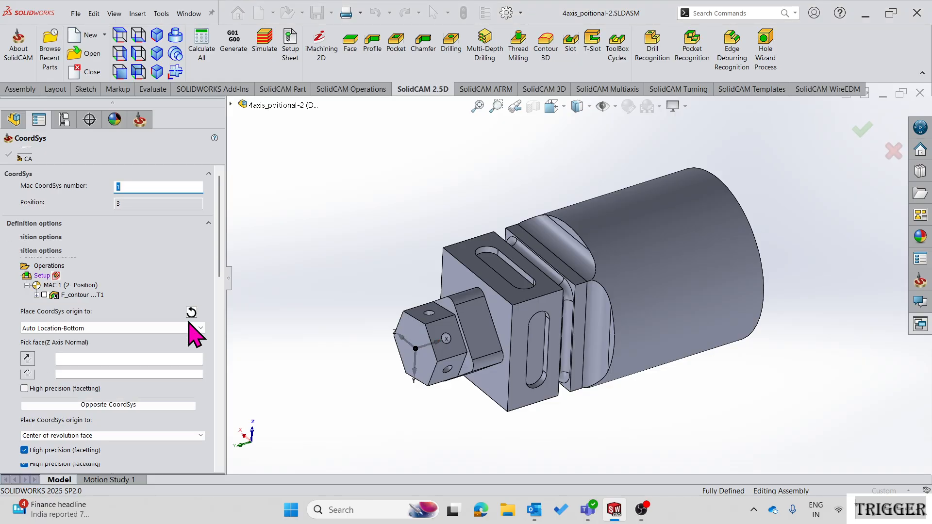
pyautogui.click(93, 328)
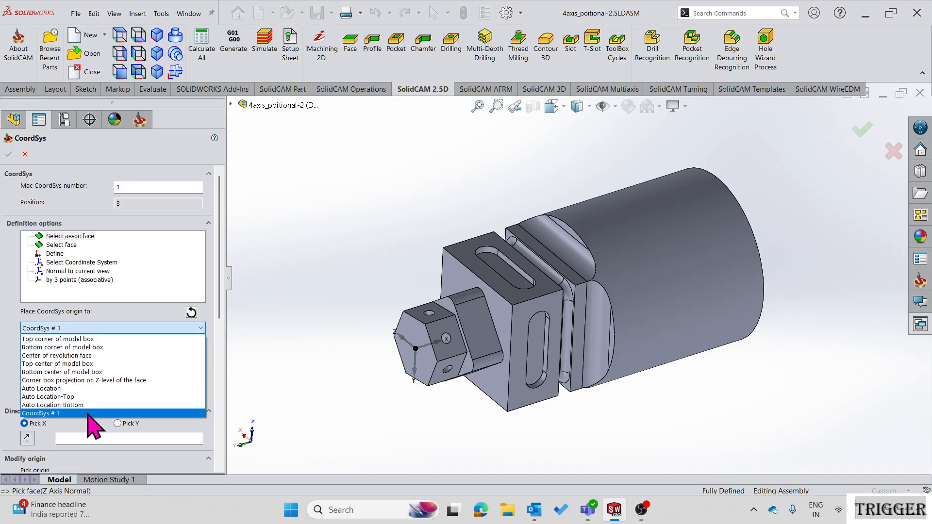
pyautogui.click(93, 408)
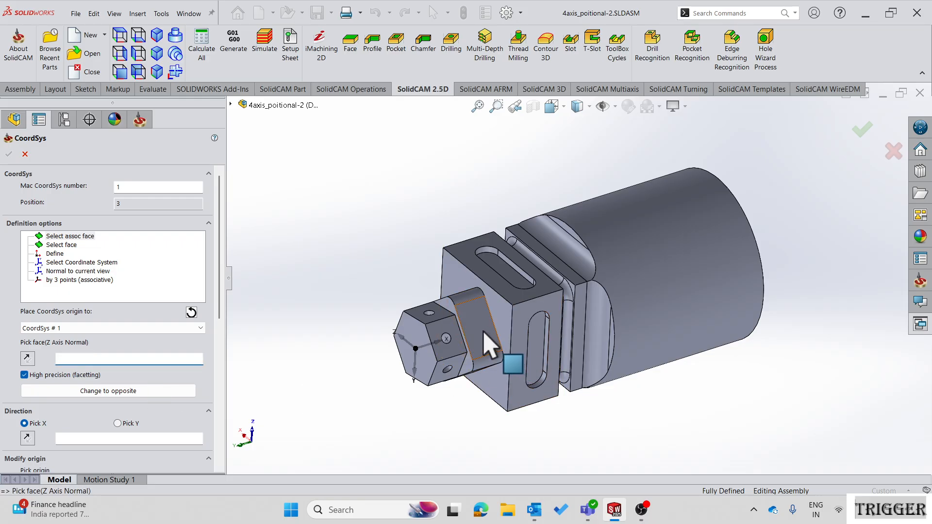
pyautogui.click(514, 368)
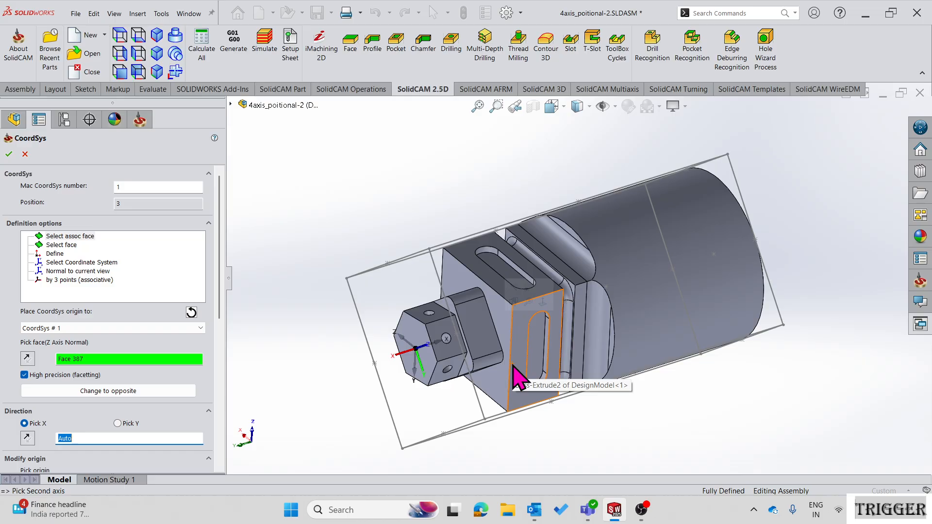
# - Rotate the new coordinate system 90 degrees about Z, accept its default levels, and save it as MAC 1 Position 3
pyautogui.moveTo(514, 369); pyautogui.dragTo(485, 291, button='middle')
pyautogui.moveTo(221, 309); pyautogui.dragTo(229, 447)
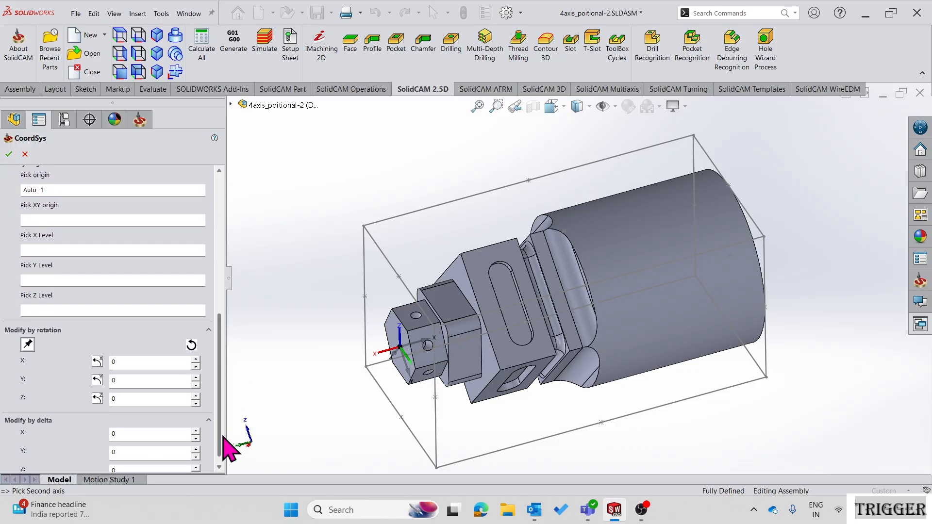
pyautogui.scroll(-2, 407, 383)
pyautogui.scroll(-1, 402, 373)
pyautogui.click(98, 399)
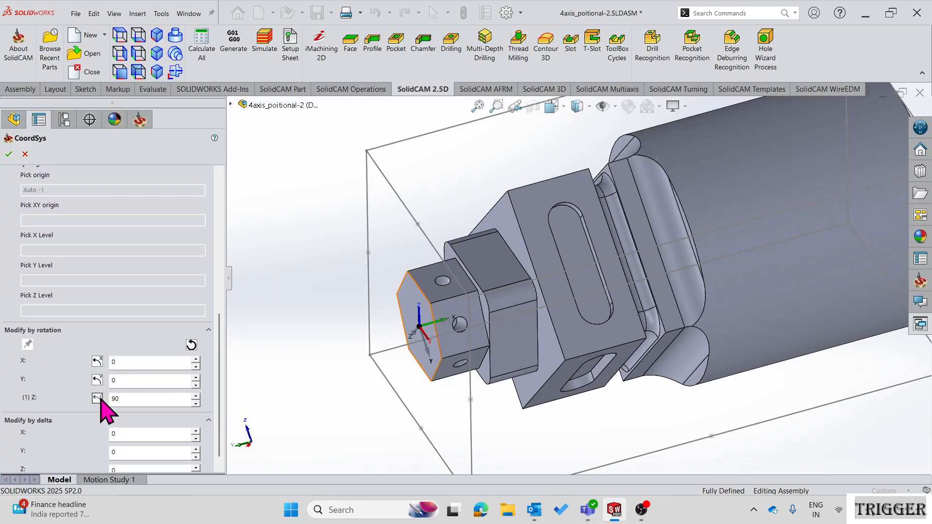
pyautogui.click(9, 154)
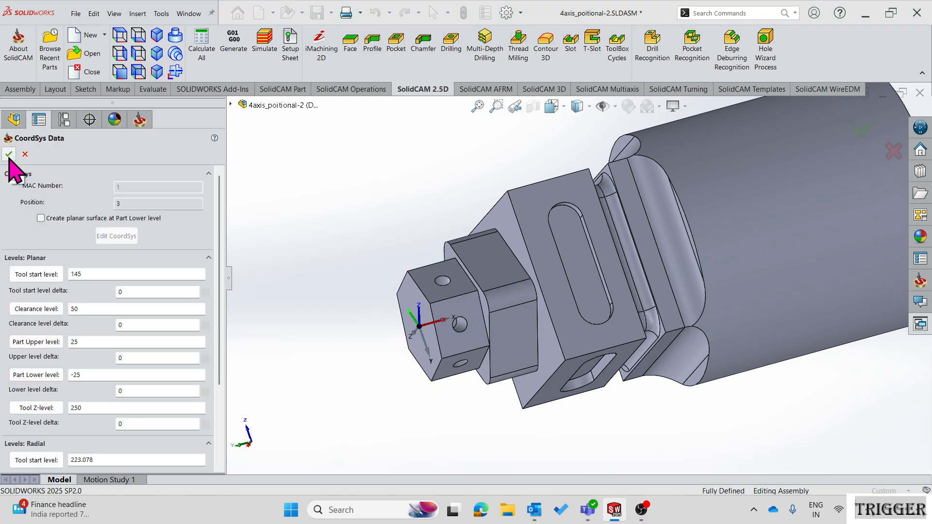
pyautogui.click(9, 155)
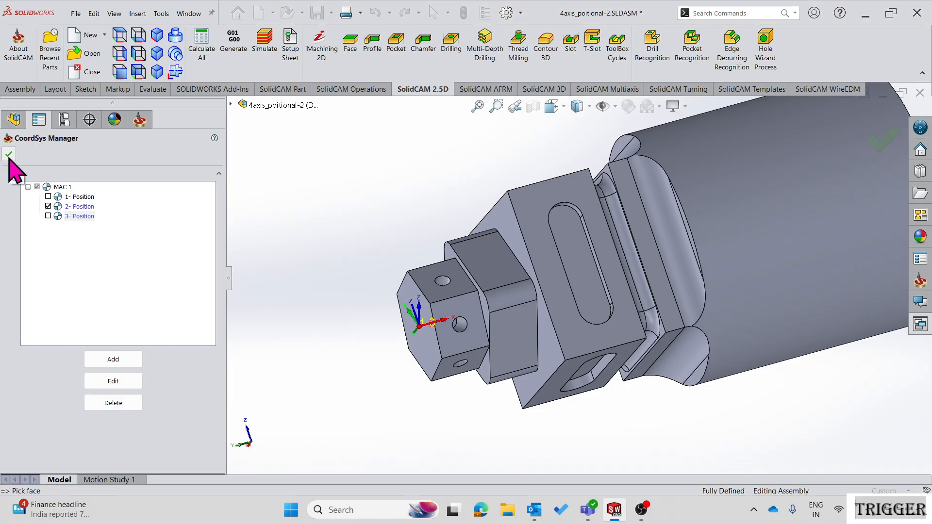
pyautogui.click(82, 216)
pyautogui.click(90, 216)
pyautogui.click(9, 154)
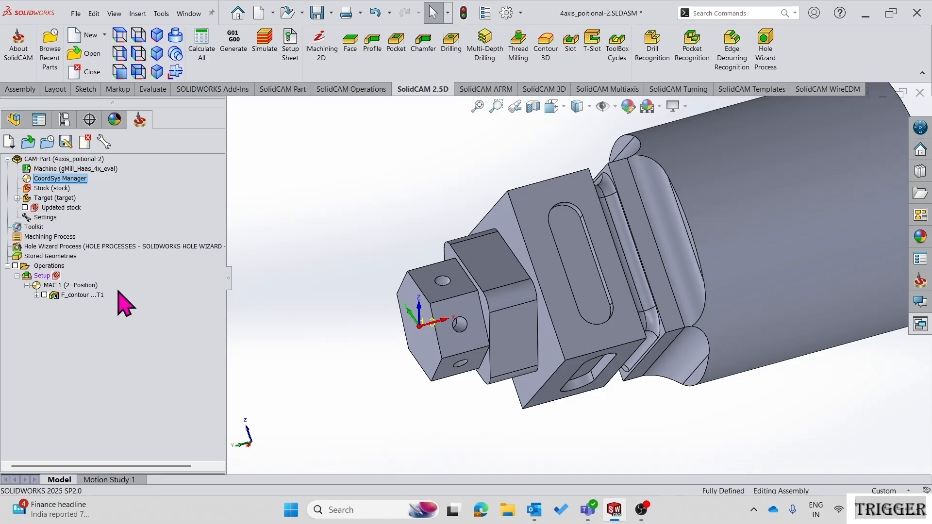
# - Duplicate the F_contour operation and delete the 4th Axis transformation from the copy
pyautogui.click(96, 297)
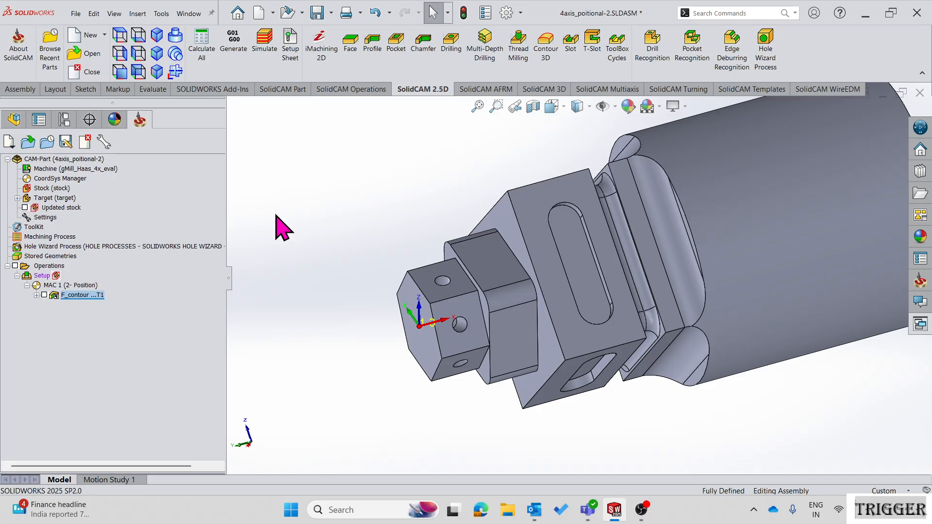
pyautogui.hotkey('ctrl', 'v')
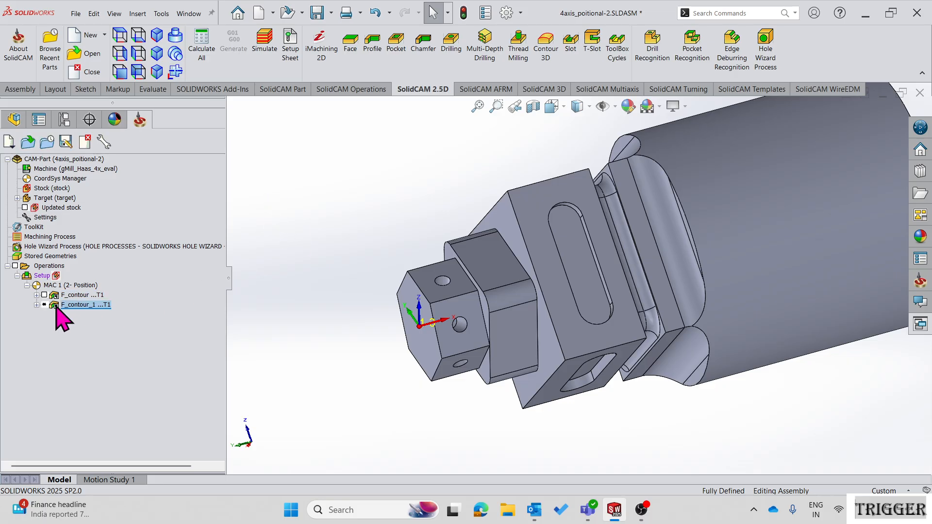
pyautogui.rightClick(56, 308)
pyautogui.click(104, 145)
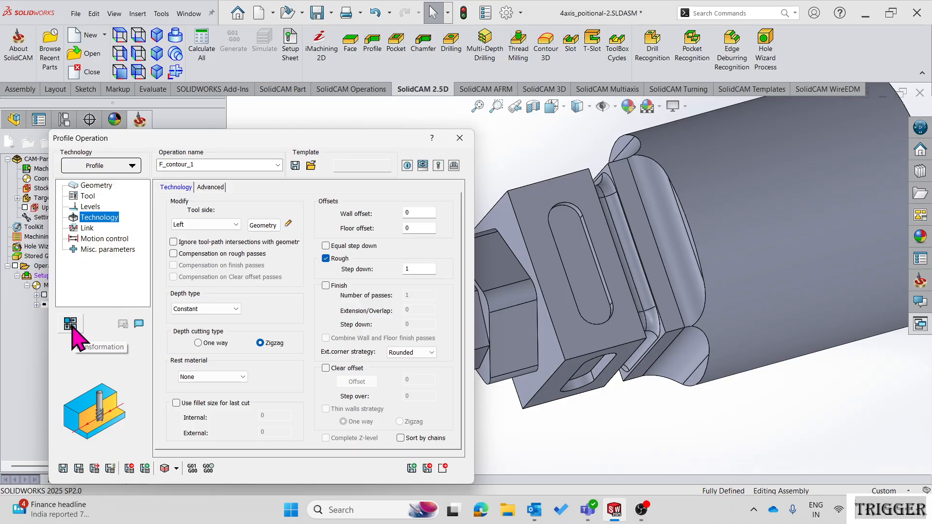
pyautogui.click(71, 324)
pyautogui.rightClick(105, 171)
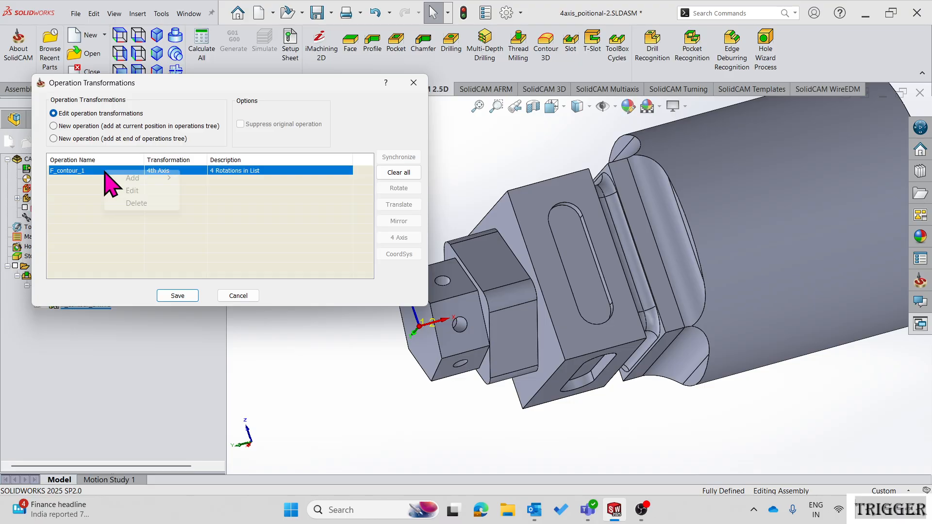
pyautogui.click(136, 203)
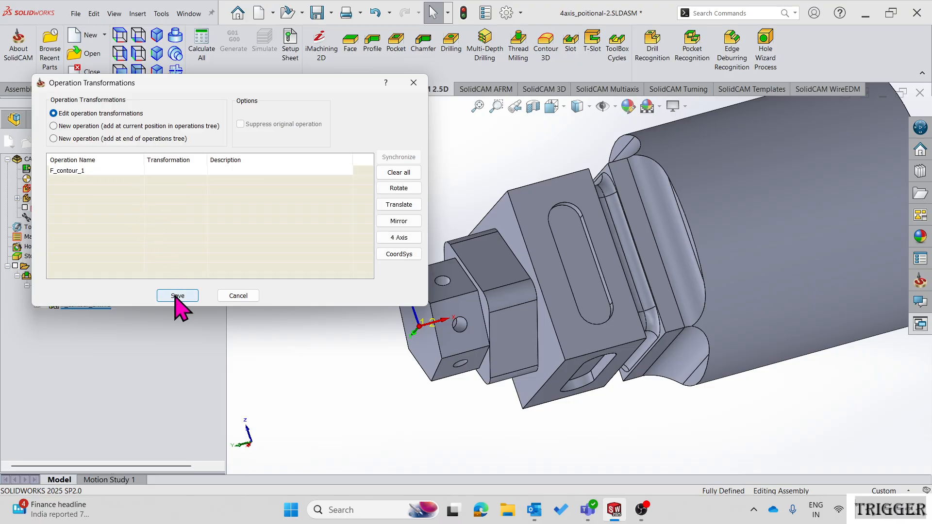
pyautogui.click(178, 296)
# - Assign MAC 1 (3- Position) to the copied operation and define a new contour chain along the flat face's edge beside the square section
pyautogui.click(100, 186)
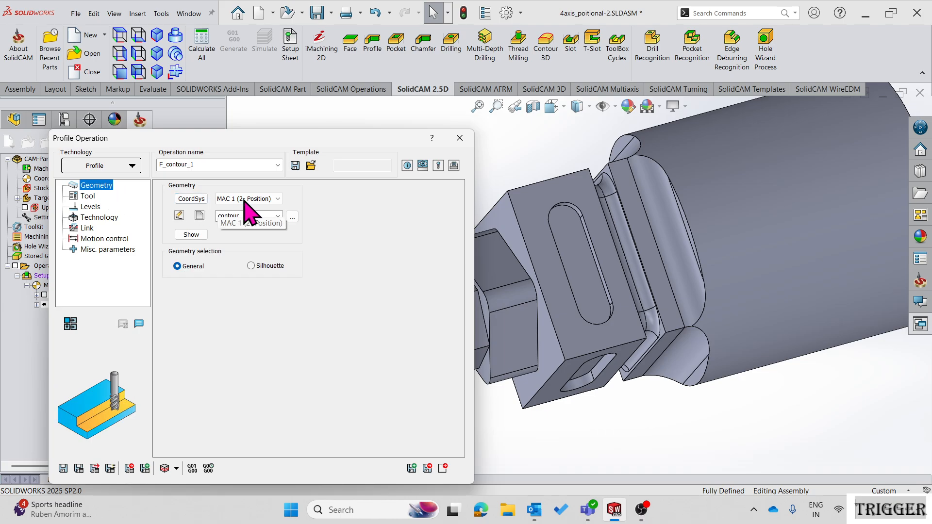
pyautogui.click(275, 199)
pyautogui.click(257, 225)
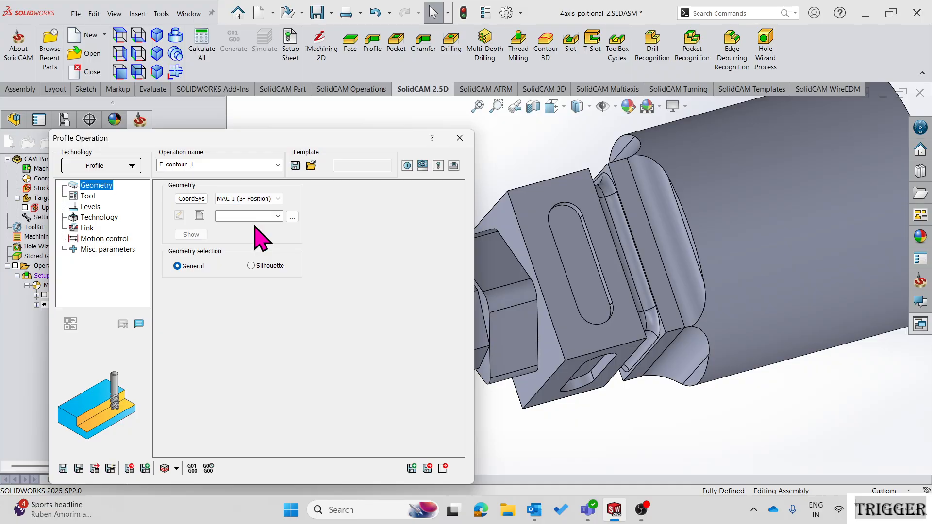
pyautogui.click(200, 215)
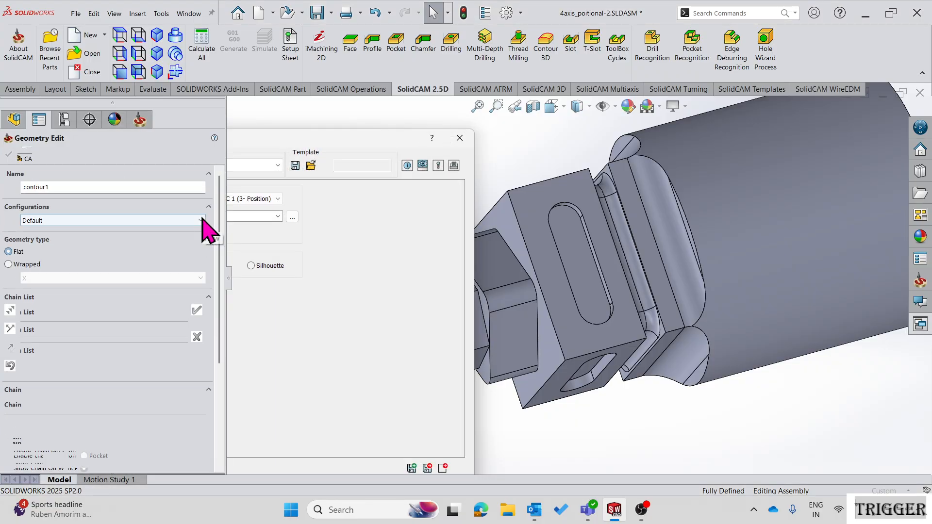
pyautogui.click(17, 457)
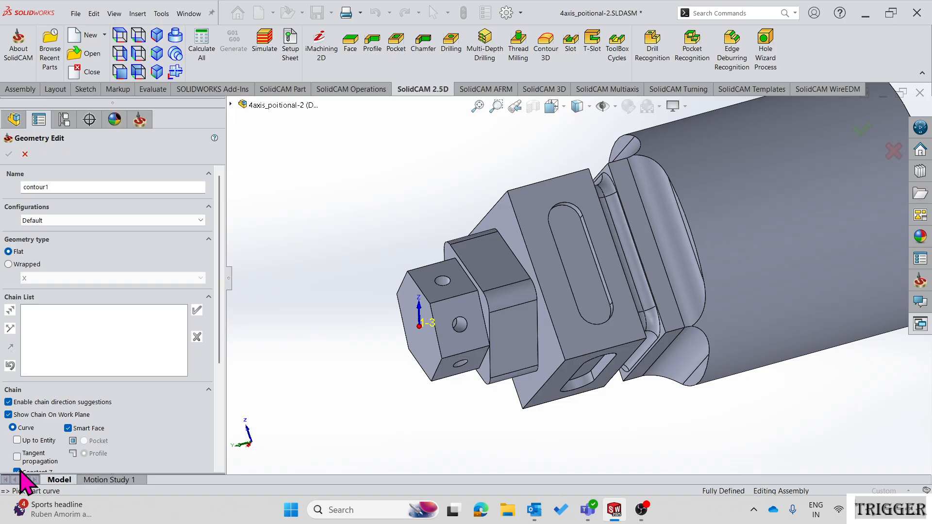
pyautogui.click(518, 265)
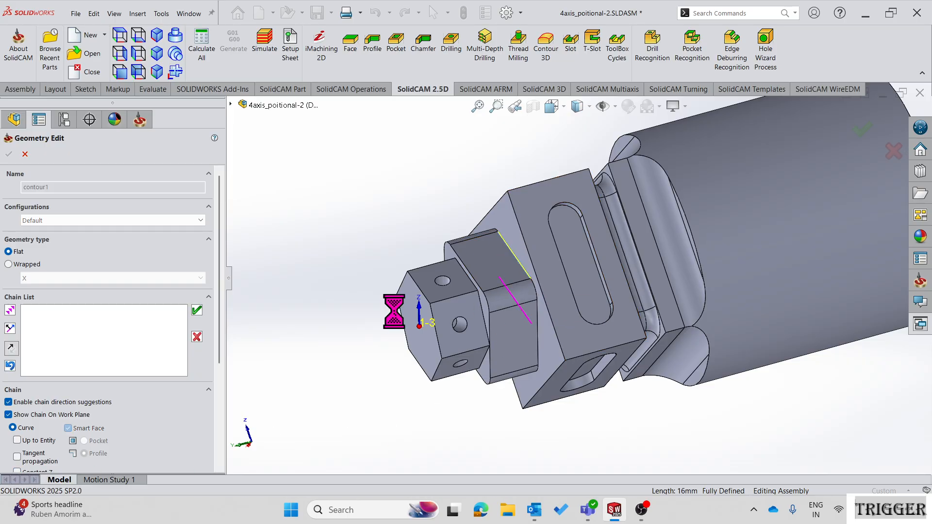
pyautogui.click(198, 311)
pyautogui.click(9, 155)
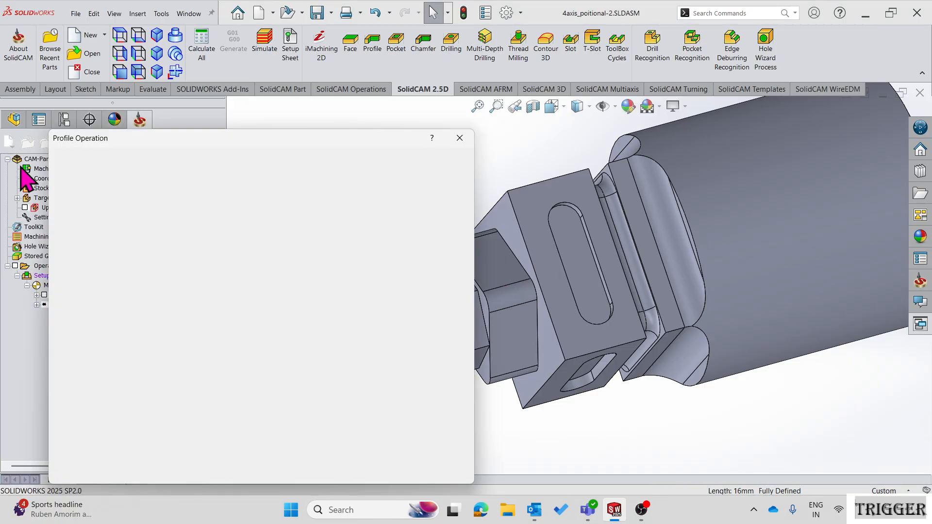
# - Set the milling levels by picking the upper level at the square section's corner and the profile depth on the flat face
pyautogui.click(87, 195)
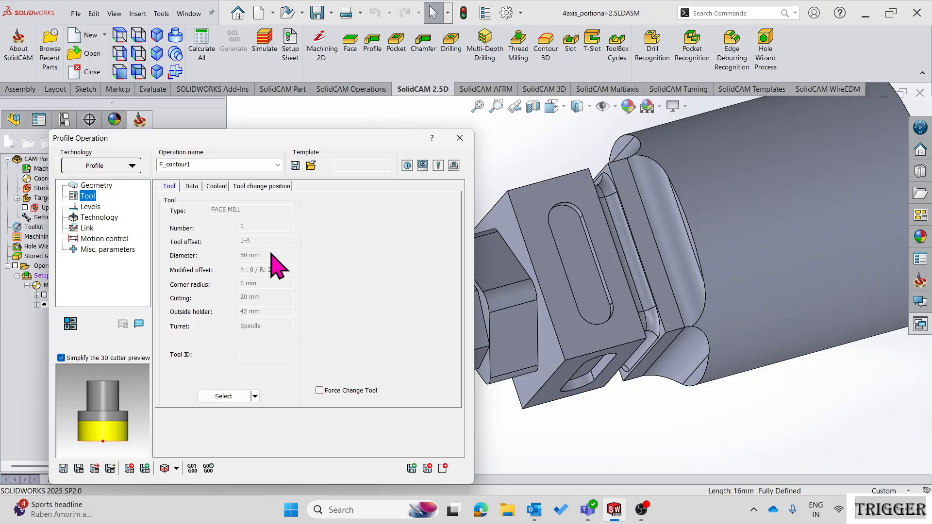
pyautogui.click(91, 207)
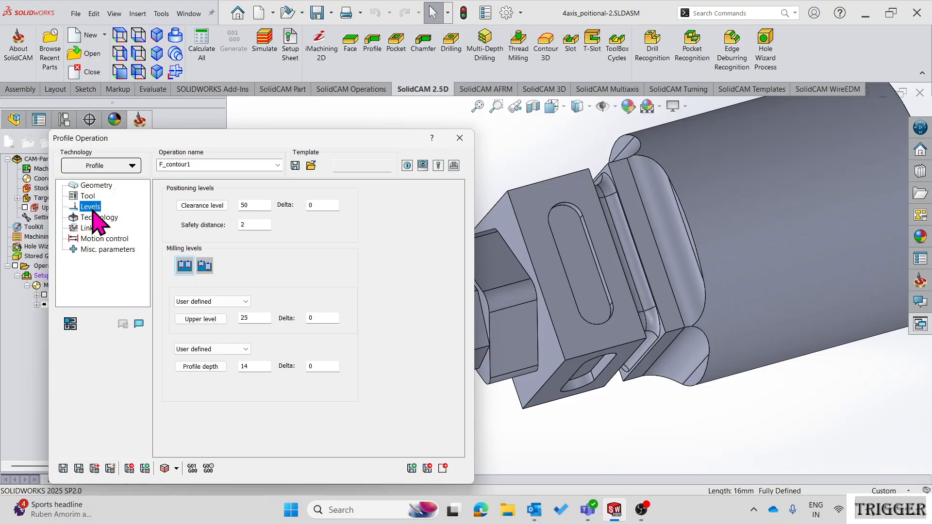
pyautogui.click(206, 319)
pyautogui.click(508, 191)
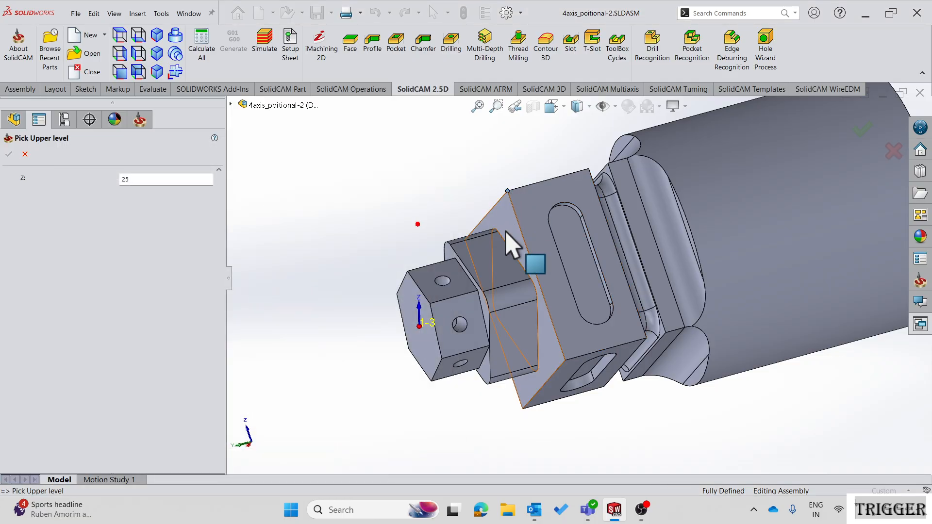
pyautogui.click(9, 154)
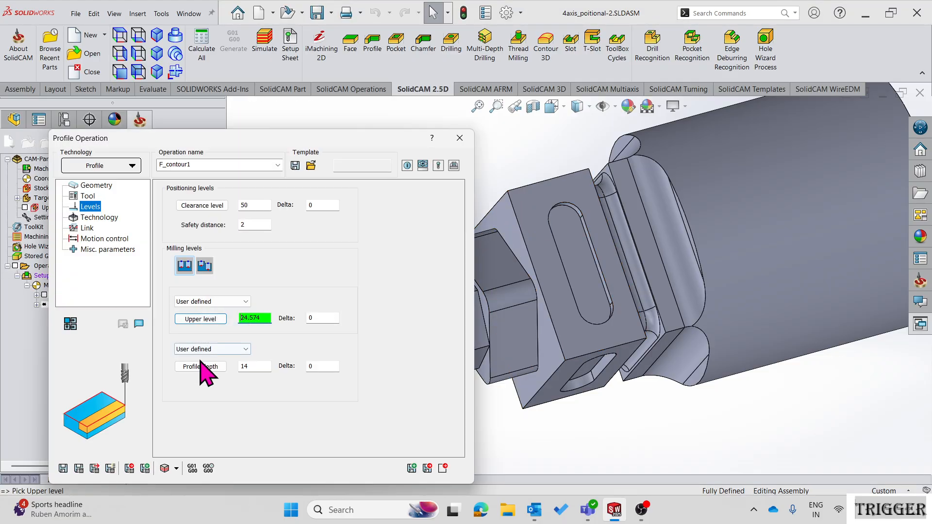
pyautogui.click(202, 367)
pyautogui.click(499, 282)
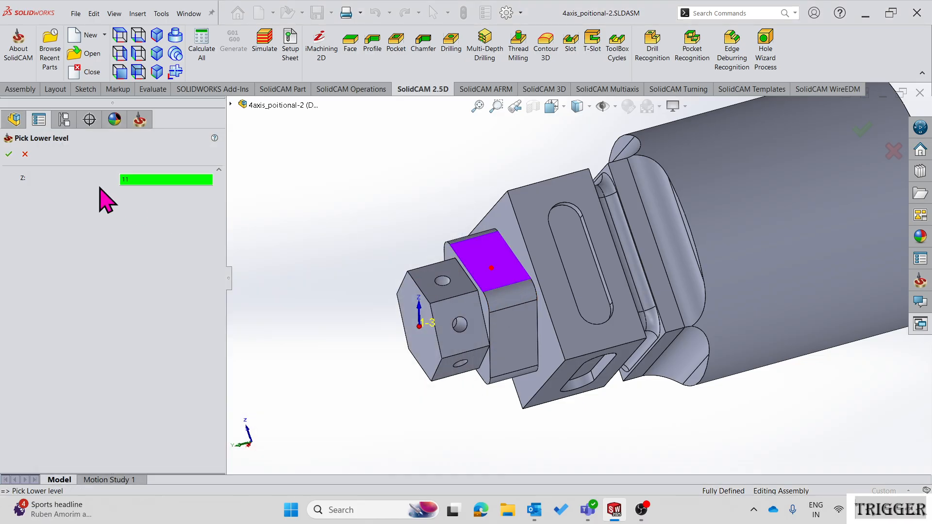
pyautogui.click(9, 154)
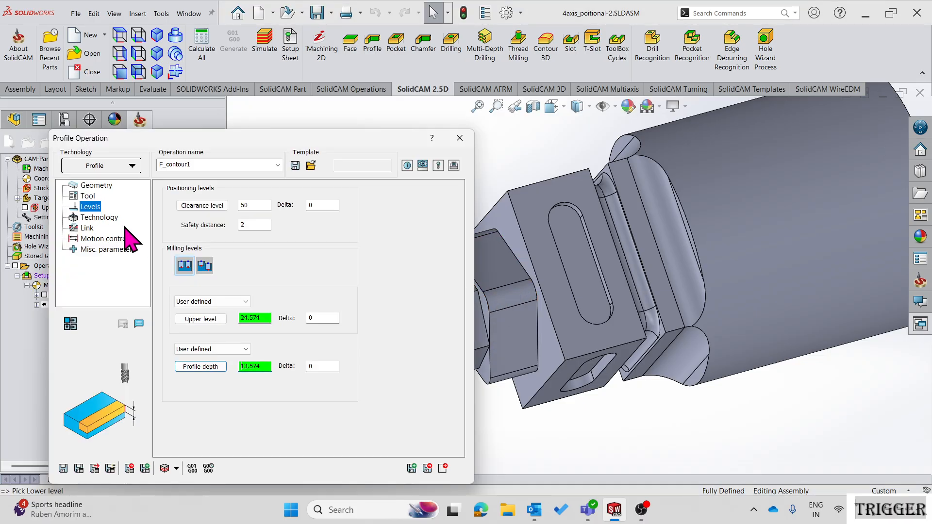
# - Extend the contour chain by 50 at both start and end, and calculate the profile toolpath
pyautogui.click(100, 218)
pyautogui.click(265, 226)
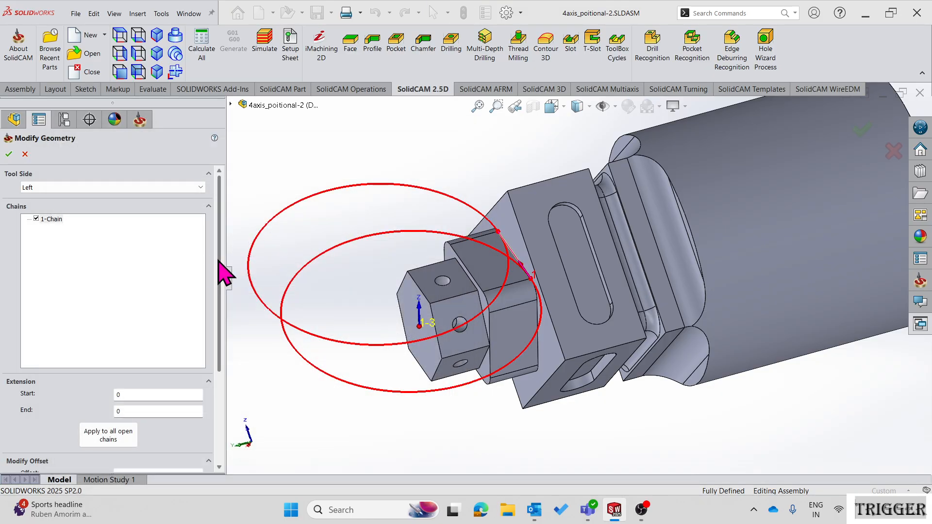
pyautogui.scroll(-3, 167, 308)
pyautogui.click(105, 291)
pyautogui.write('50')
pyautogui.click(131, 307)
pyautogui.write('50')
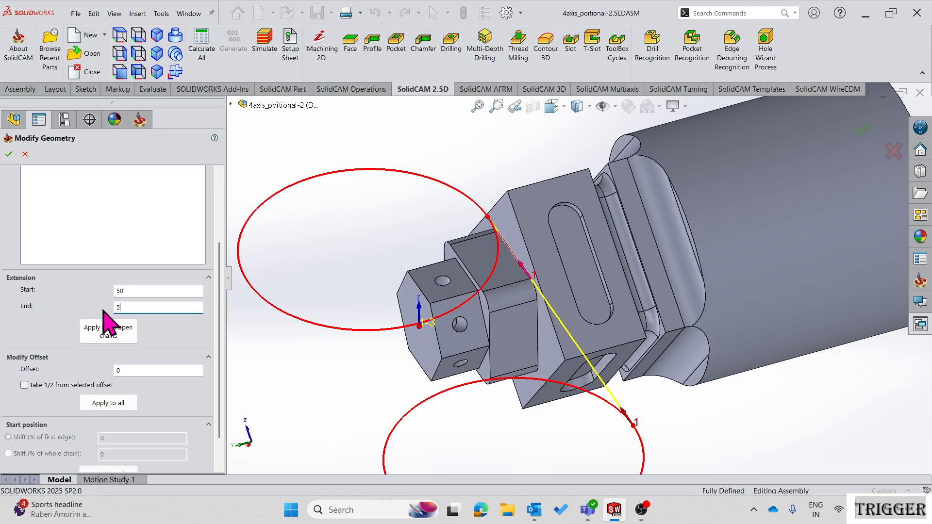
pyautogui.click(9, 153)
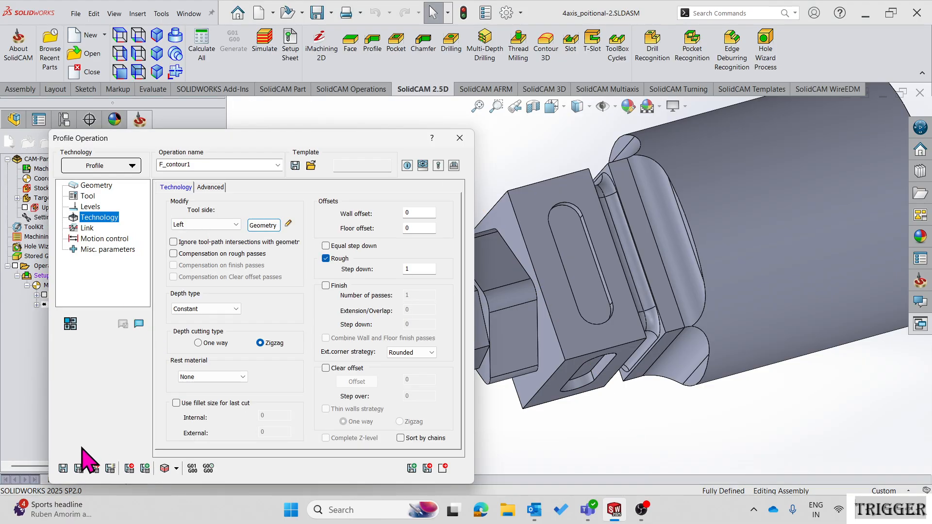
pyautogui.click(63, 469)
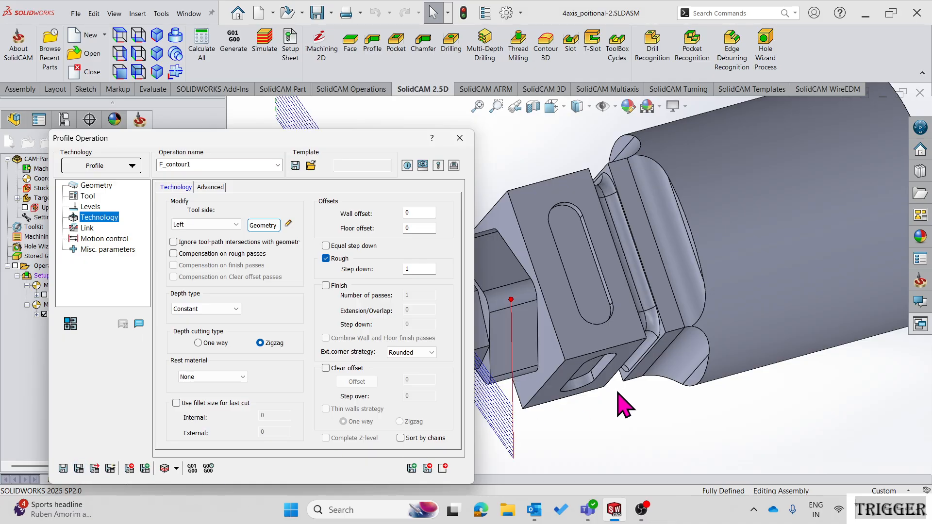
# - Simulate the F_contour1 toolpath in SolidVerify and compare the machined stock with the target
pyautogui.scroll(2, 599, 353)
pyautogui.scroll(-3, 482, 220)
pyautogui.moveTo(559, 324)
pyautogui.mouseDown(button='middle')
pyautogui.moveTo(562, 302)
pyautogui.moveTo(564, 310)
pyautogui.mouseUp(button='middle')
pyautogui.click(164, 468)
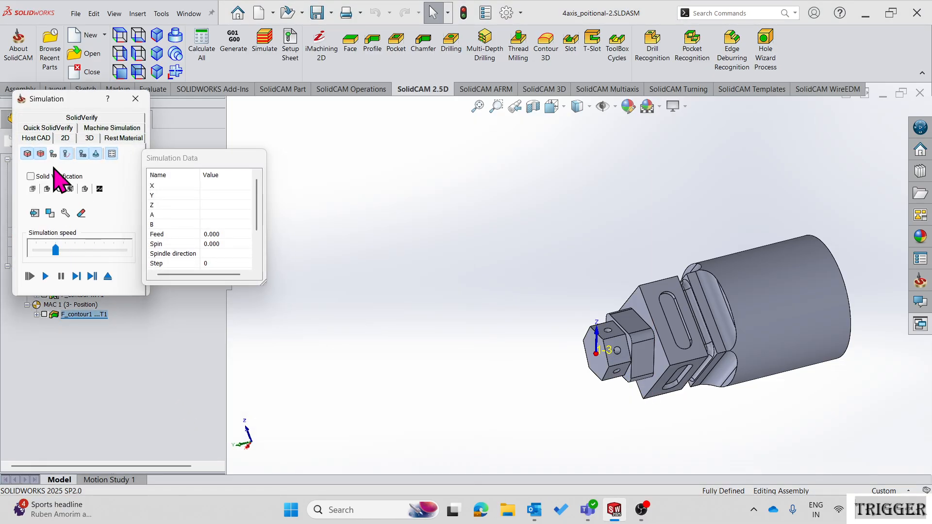
pyautogui.click(81, 118)
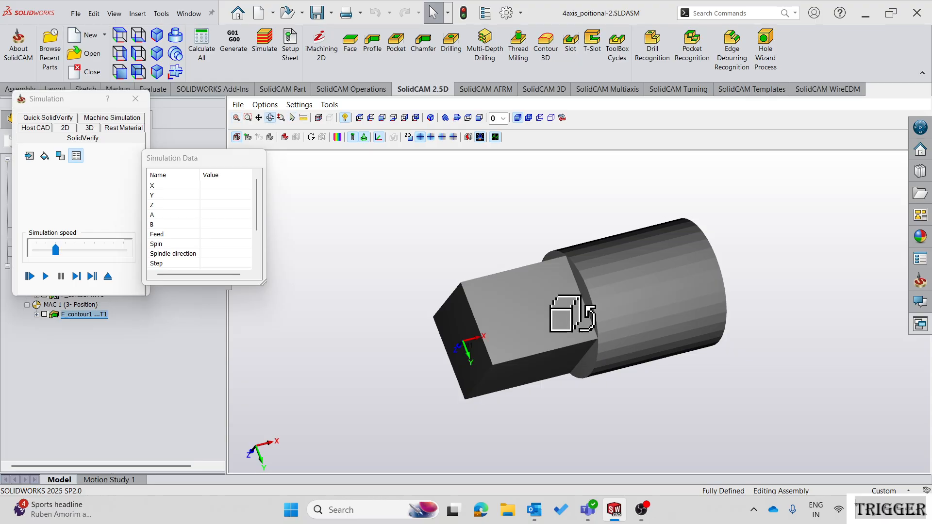
pyautogui.moveTo(573, 314); pyautogui.dragTo(553, 353)
pyautogui.click(45, 276)
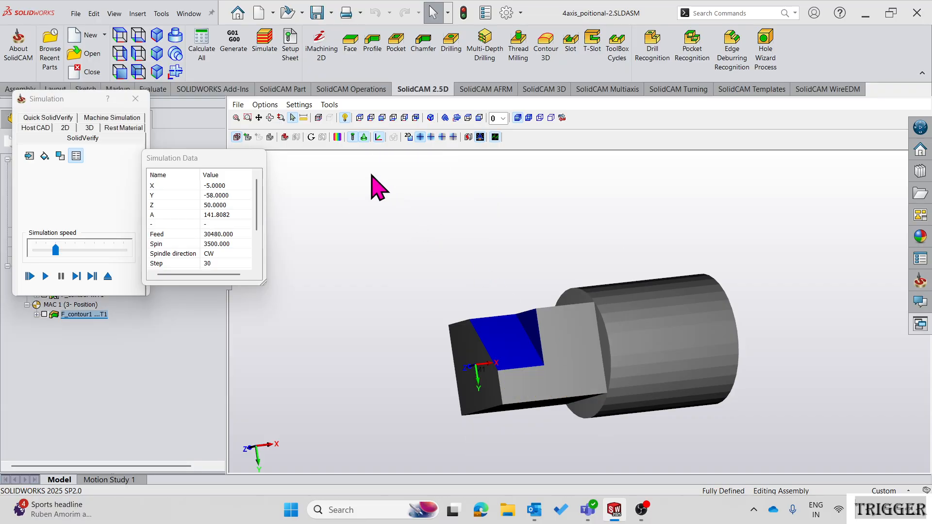
pyautogui.click(339, 138)
pyautogui.click(713, 138)
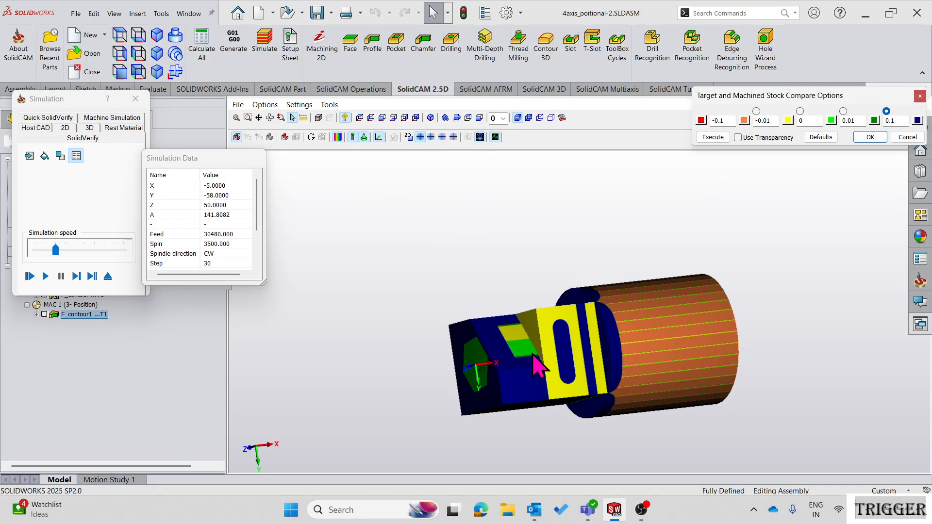
# - Inspect the machined flat in the stock comparison and exit the simulation
pyautogui.scroll(4, 543, 348)
pyautogui.moveTo(520, 341)
pyautogui.mouseDown(button='middle')
pyautogui.moveTo(512, 355)
pyautogui.moveTo(517, 339)
pyautogui.moveTo(511, 344)
pyautogui.mouseUp(button='middle')
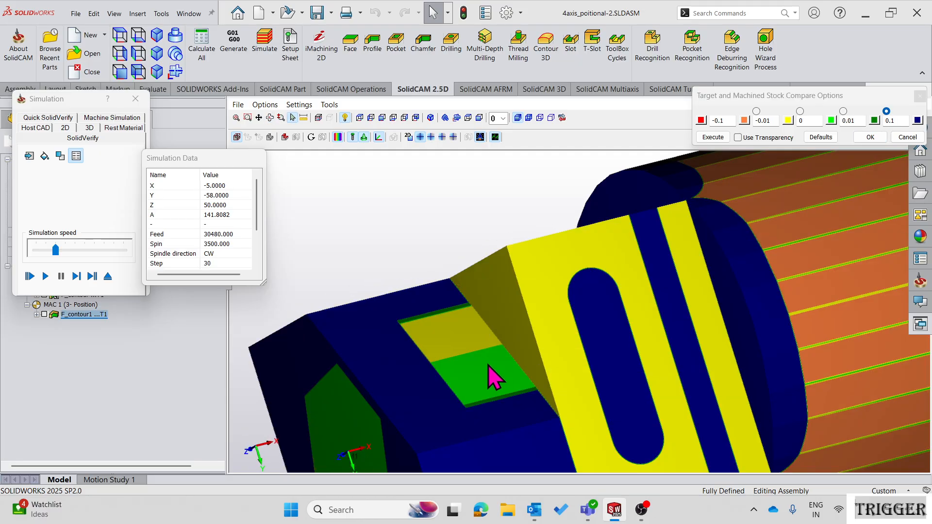
pyautogui.scroll(-2, 494, 377)
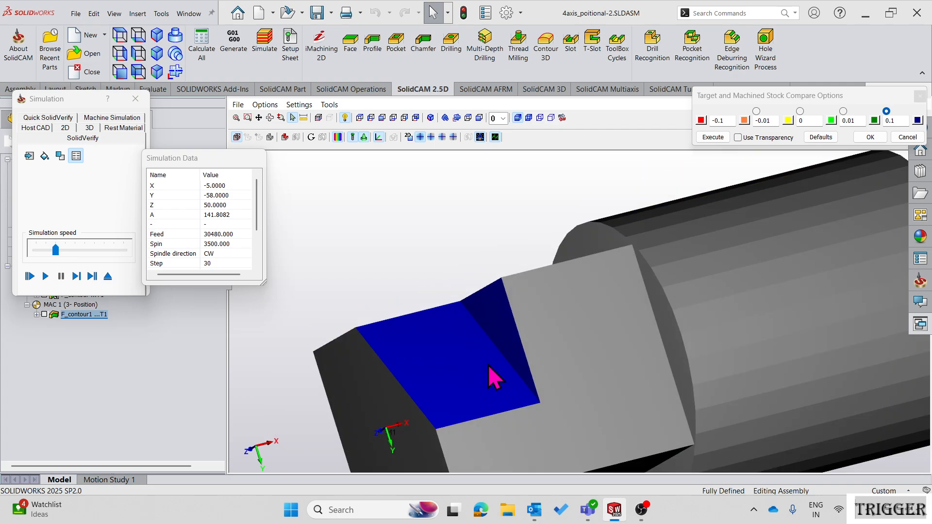
pyautogui.click(108, 276)
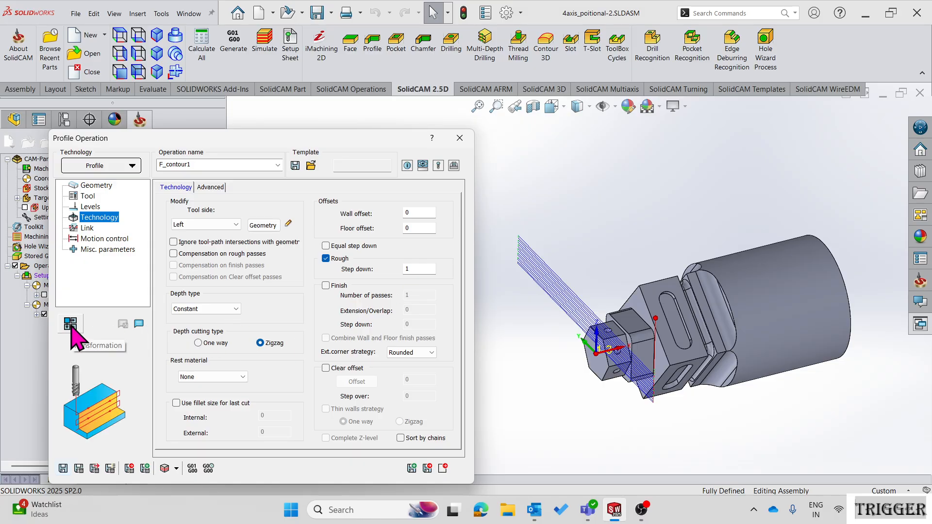
# - Add a 4-axis transformation to F_contour1, including the original operation, with 3 steps of 90° and zero offset
pyautogui.click(71, 328)
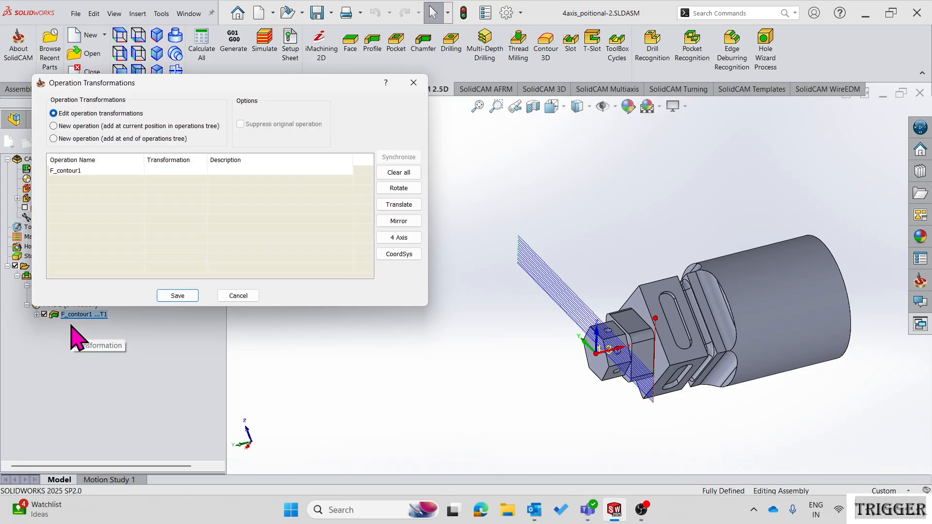
pyautogui.click(84, 171)
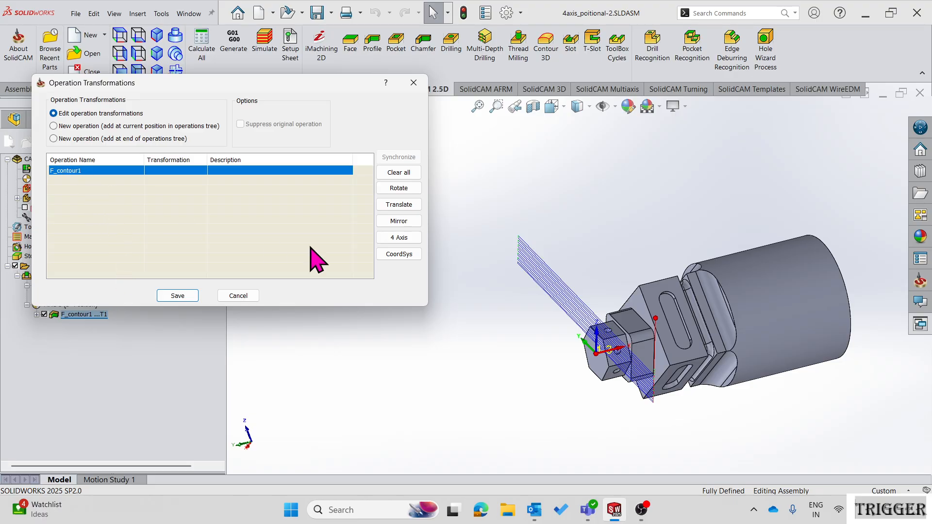
pyautogui.click(398, 239)
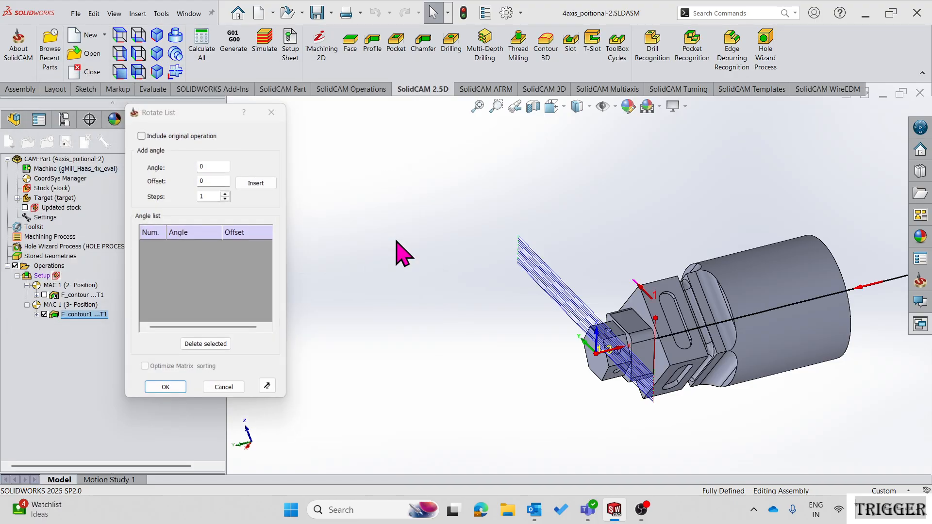
pyautogui.click(156, 136)
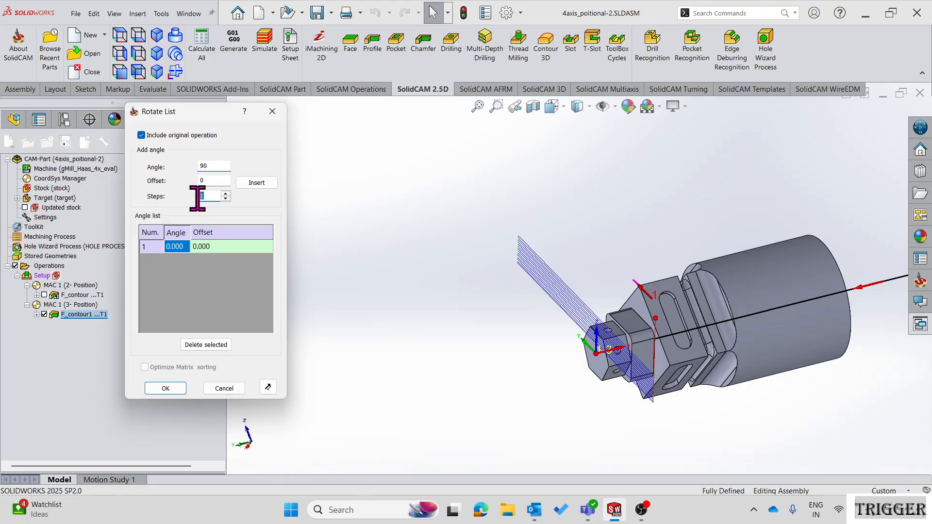
pyautogui.click(278, 182)
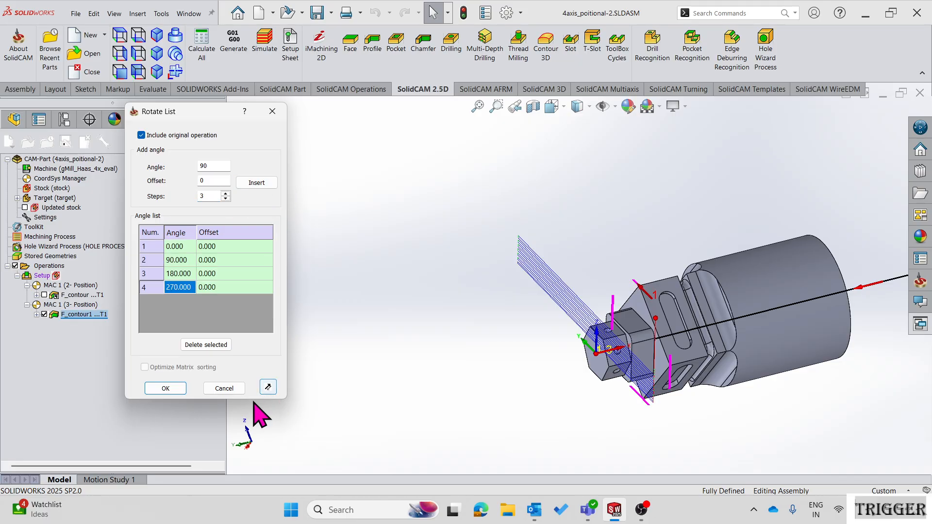
pyautogui.click(180, 389)
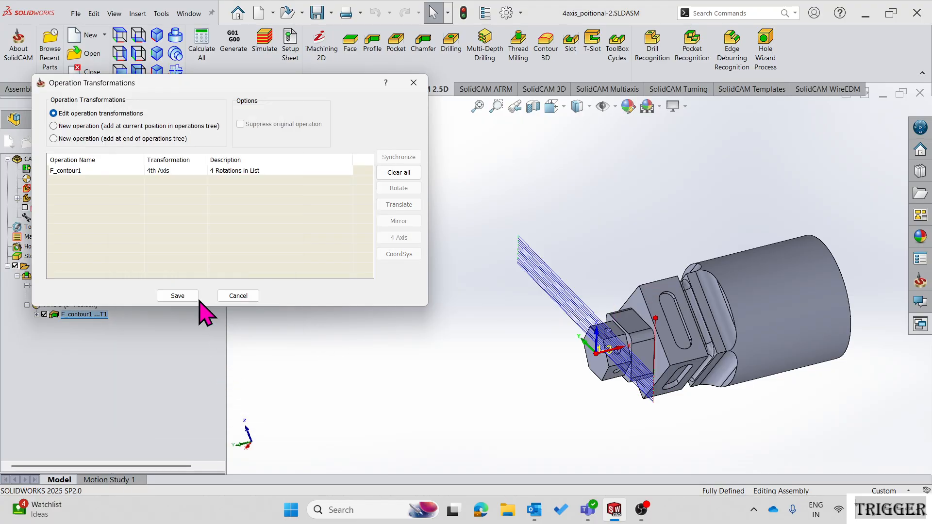
pyautogui.click(184, 297)
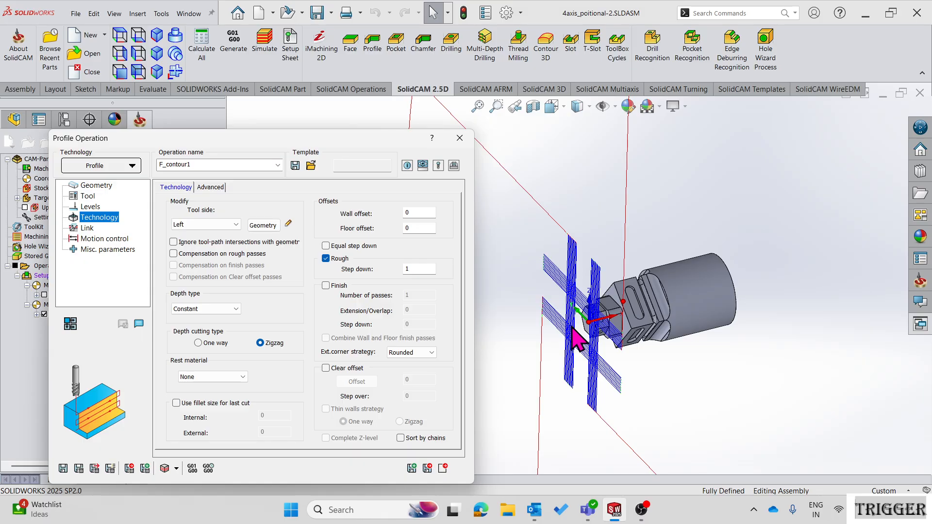
# - Simulate the rotated F_contour1 toolpaths in SolidVerify at a reduced simulation speed
pyautogui.click(164, 468)
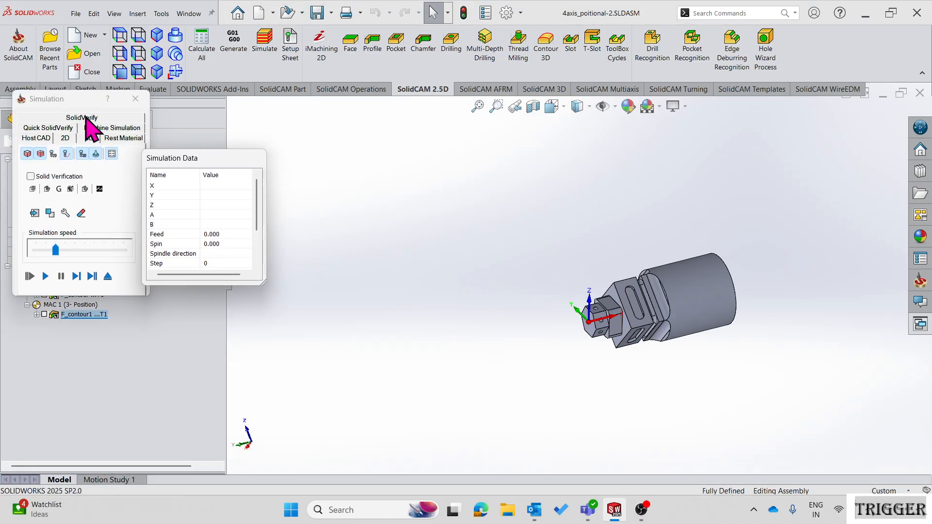
pyautogui.click(93, 120)
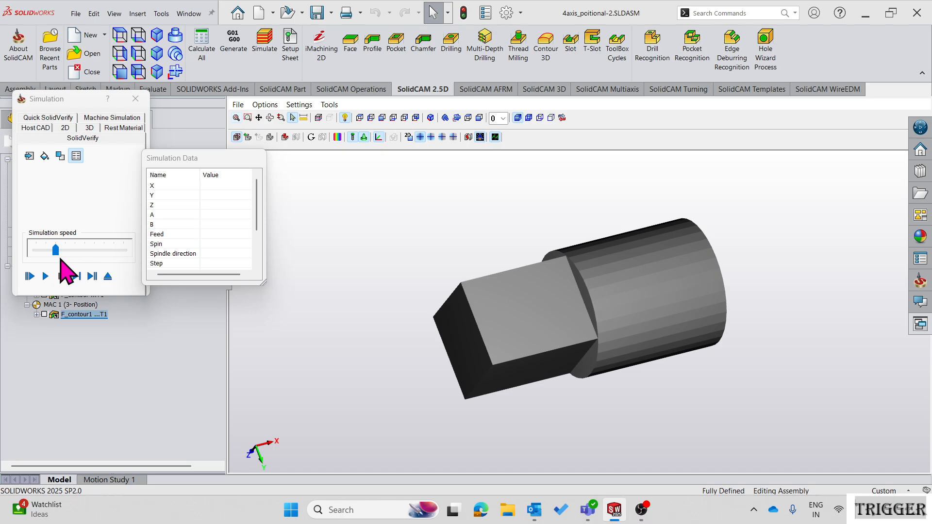
pyautogui.moveTo(55, 249); pyautogui.dragTo(45, 249)
pyautogui.click(45, 276)
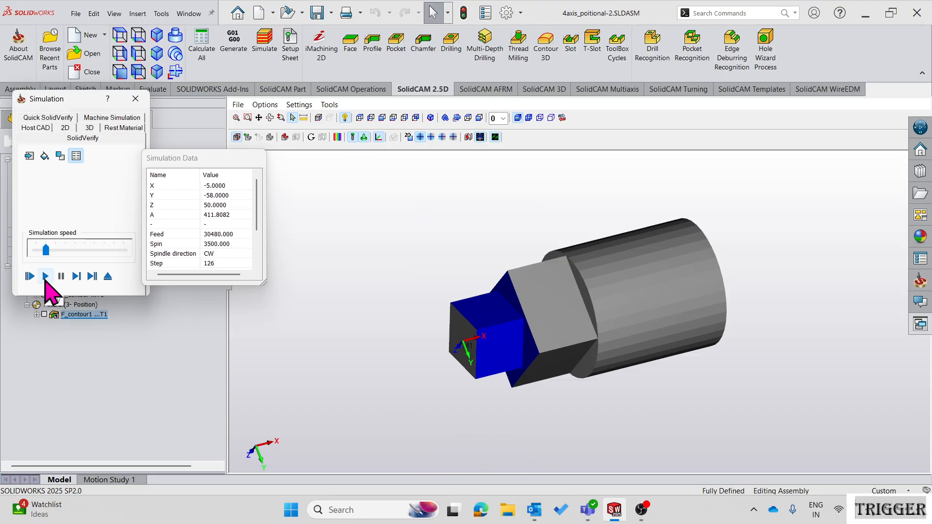
# - Compare the machined stock with the target and inspect the flats around the front section
pyautogui.click(337, 137)
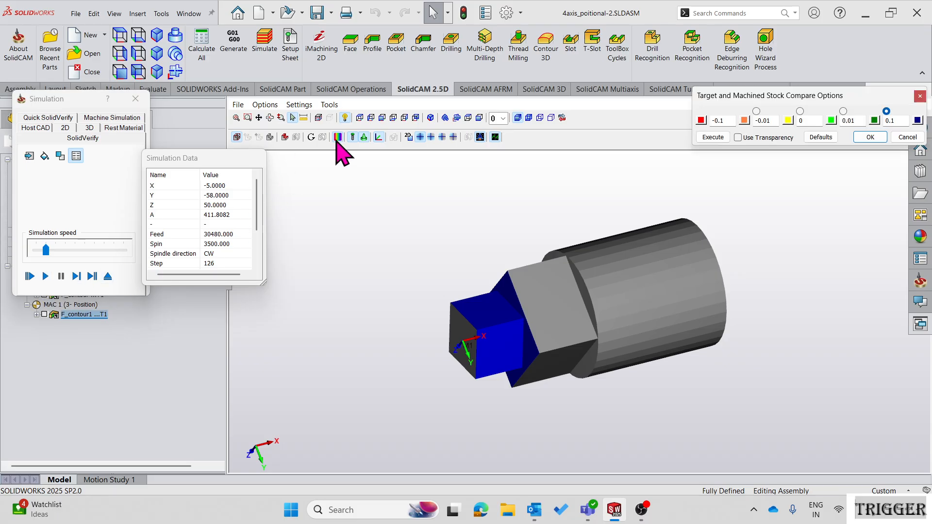
pyautogui.click(712, 137)
pyautogui.moveTo(603, 327); pyautogui.dragTo(587, 312, button='middle')
pyautogui.scroll(-3, 589, 310)
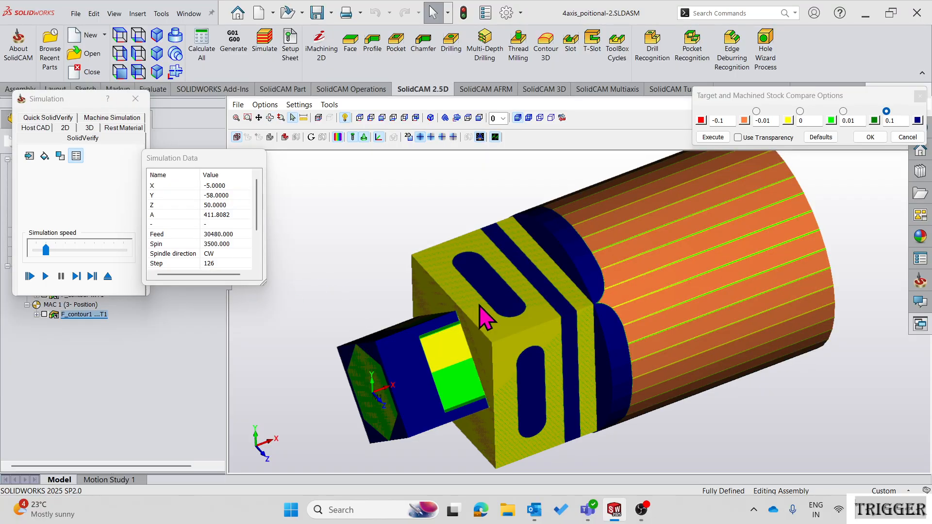
pyautogui.moveTo(480, 306); pyautogui.dragTo(507, 350, button='middle')
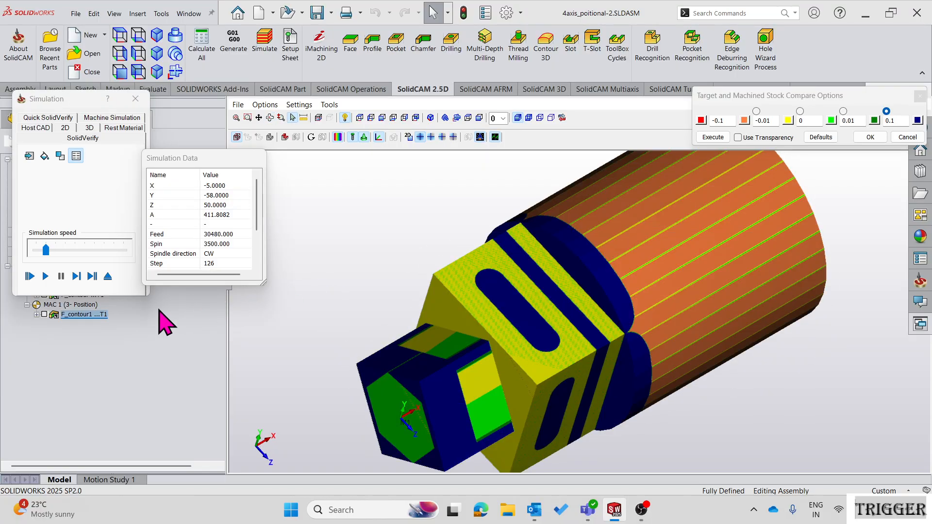
# - Close the simulation and the profile operation, and hide the F_contour1 toolpath
pyautogui.click(109, 278)
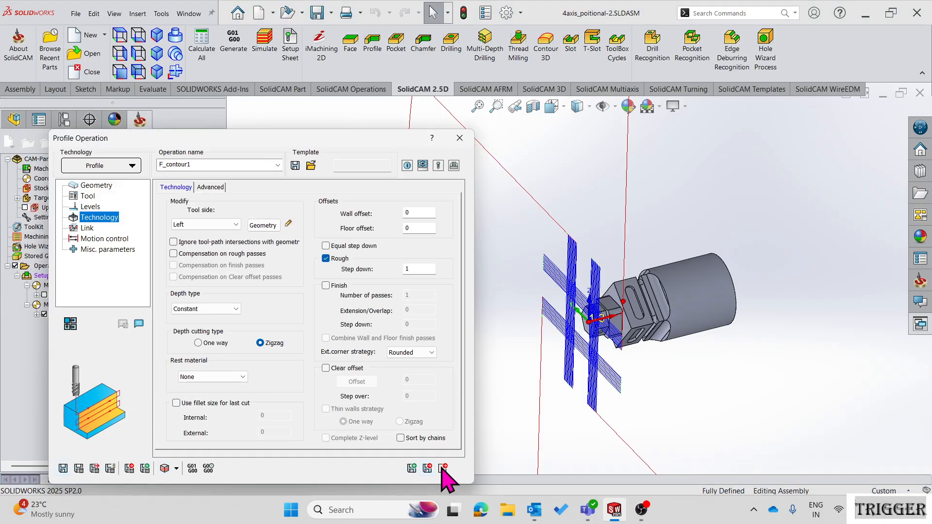
pyautogui.click(439, 466)
pyautogui.click(44, 314)
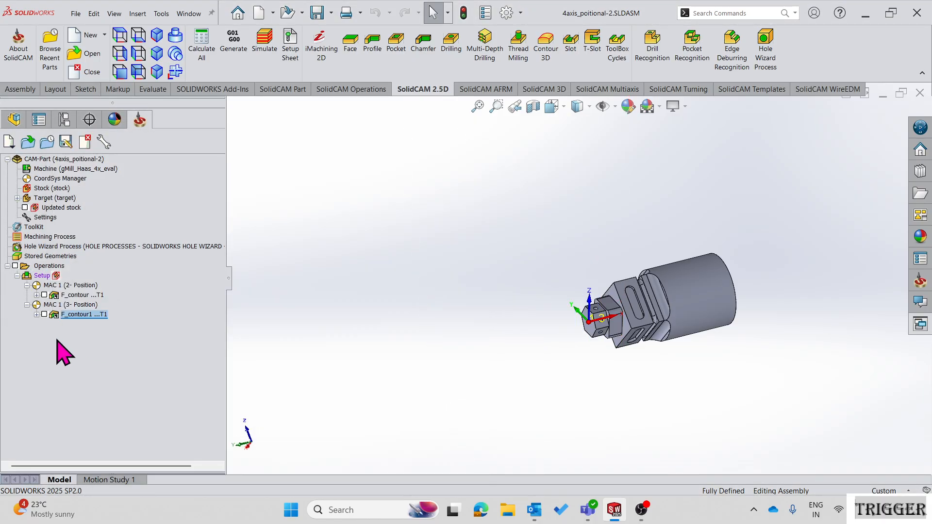
# - Examine the rounded corners between the flats behind the hexagonal end, and check the F_contour operation's settings
pyautogui.scroll(5, 670, 316)
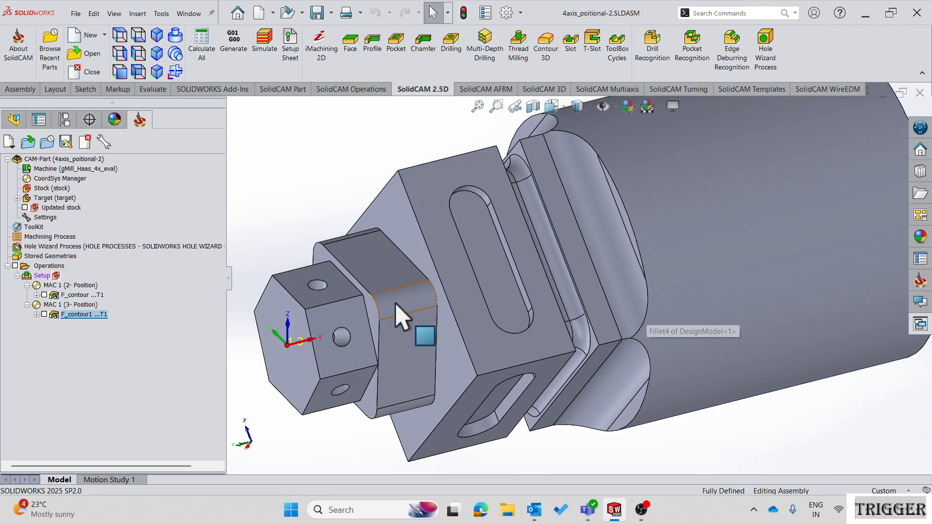
pyautogui.moveTo(505, 369); pyautogui.dragTo(291, 225, button='middle')
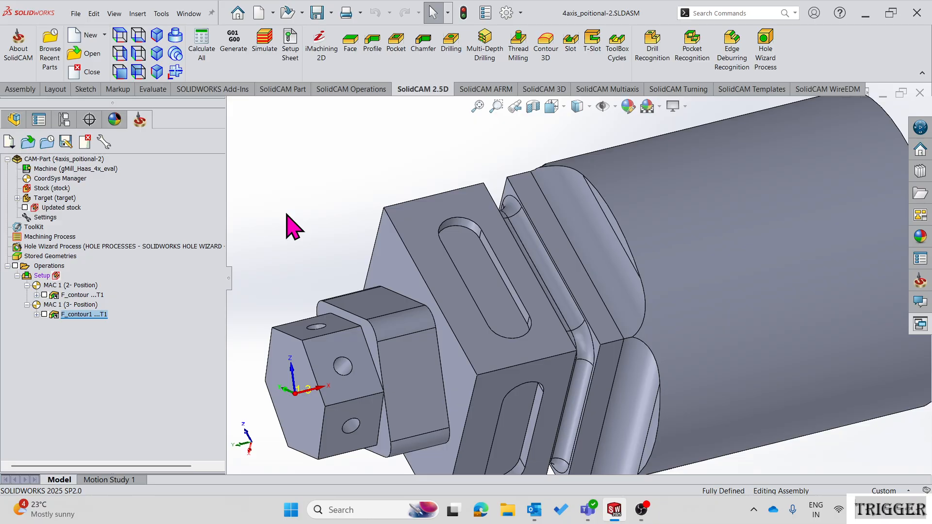
pyautogui.click(85, 294)
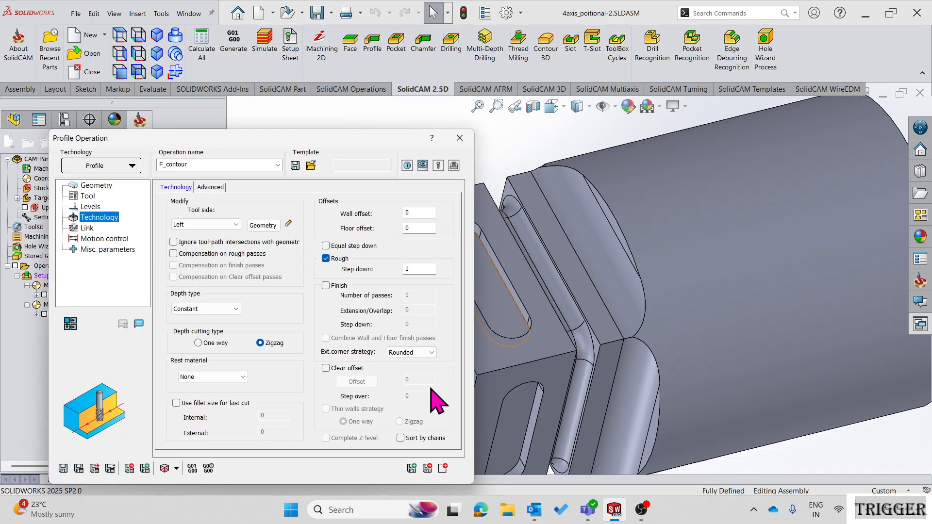
pyautogui.click(439, 468)
pyautogui.moveTo(500, 359); pyautogui.dragTo(462, 229, button='middle')
pyautogui.scroll(3, 468, 270)
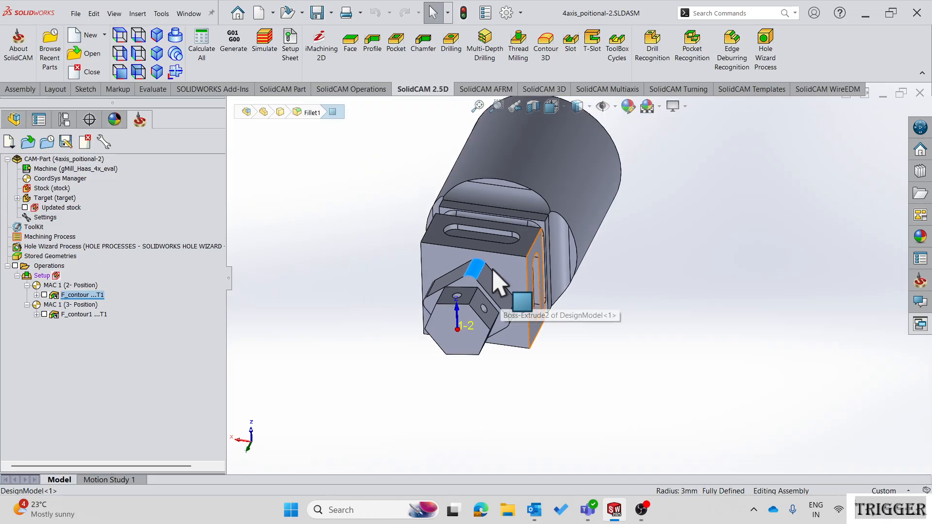
pyautogui.scroll(-5, 471, 322)
pyautogui.moveTo(495, 308)
pyautogui.mouseDown(button='middle')
pyautogui.moveTo(443, 374)
pyautogui.moveTo(430, 312)
pyautogui.moveTo(484, 313)
pyautogui.moveTo(479, 307)
pyautogui.mouseUp(button='middle')
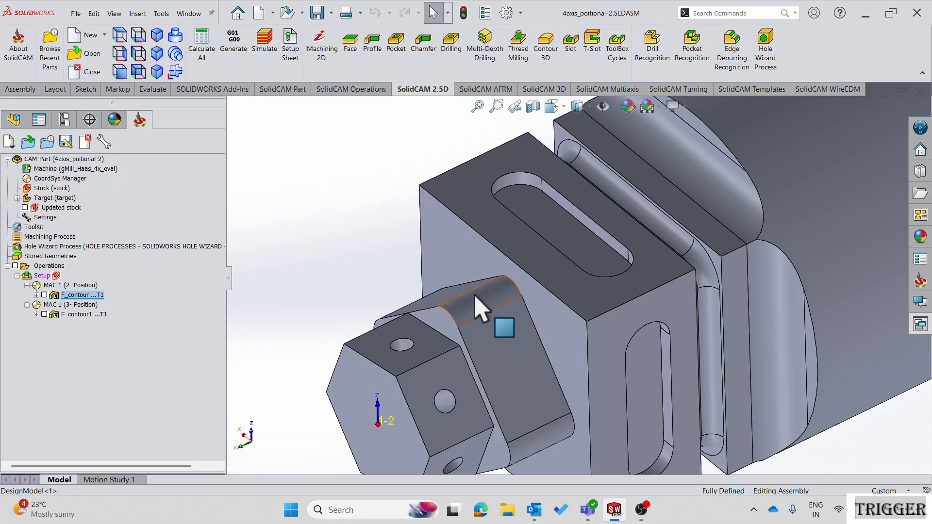
# - Add an HSS Parallel to Curve(s) operation after F_contour1, using the MAC 1 (2- Position) coordinate system
pyautogui.click(87, 315)
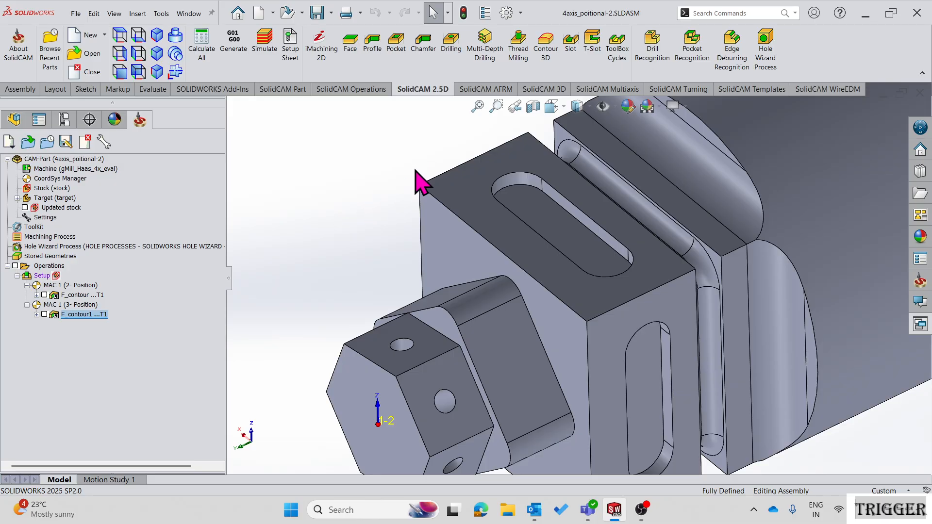
pyautogui.click(549, 90)
pyautogui.click(479, 46)
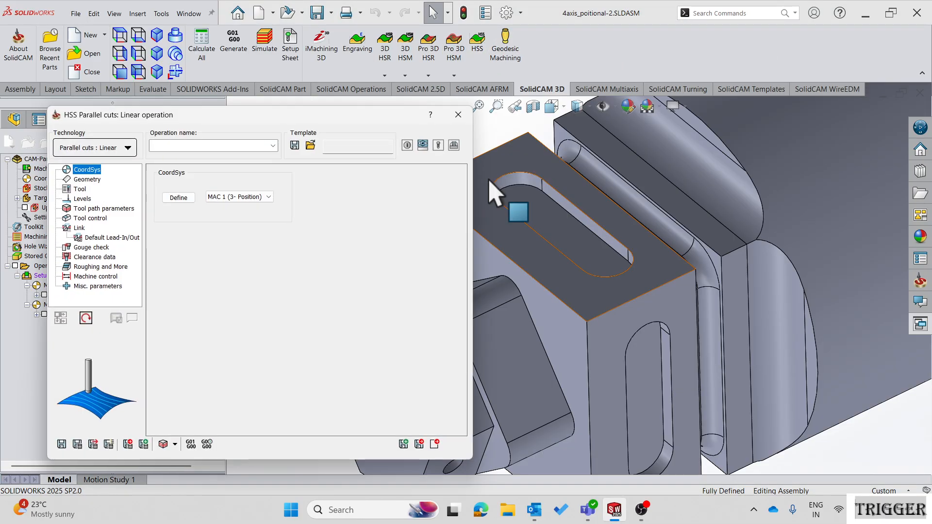
pyautogui.click(250, 197)
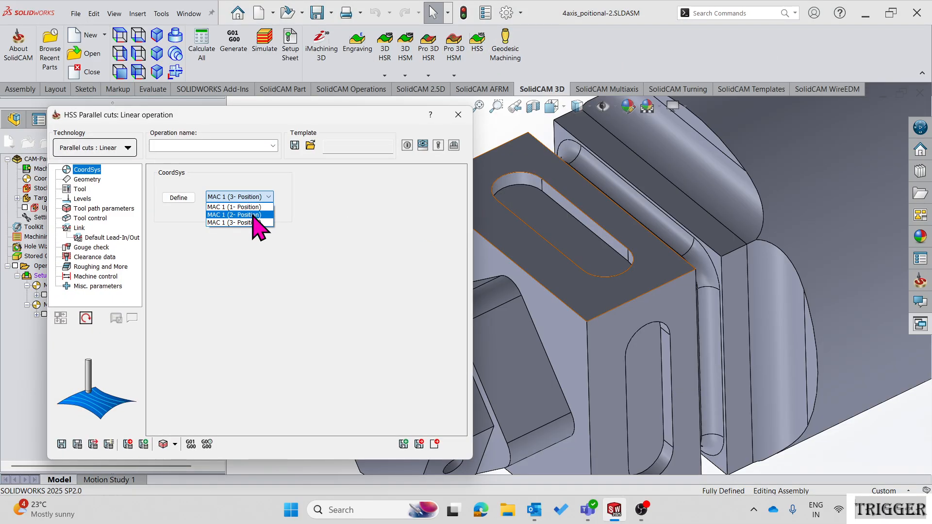
pyautogui.click(254, 216)
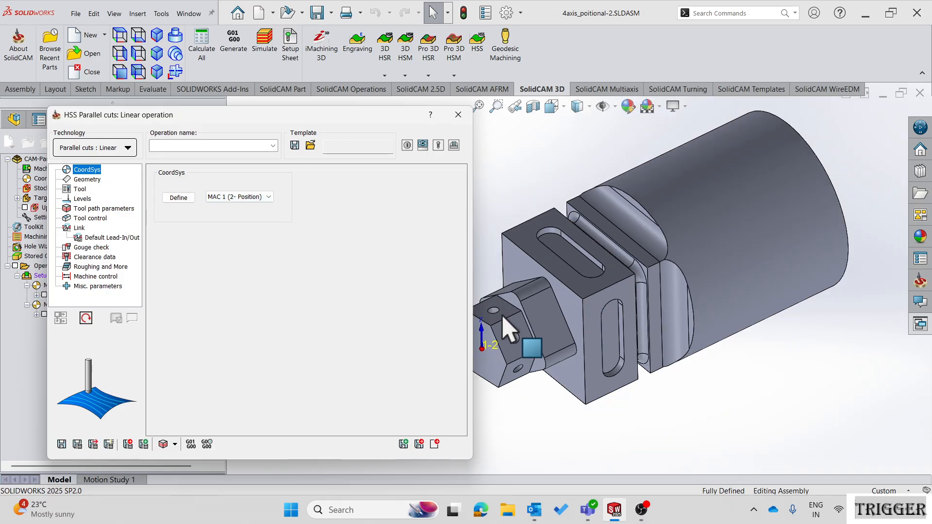
pyautogui.scroll(-3, 505, 315)
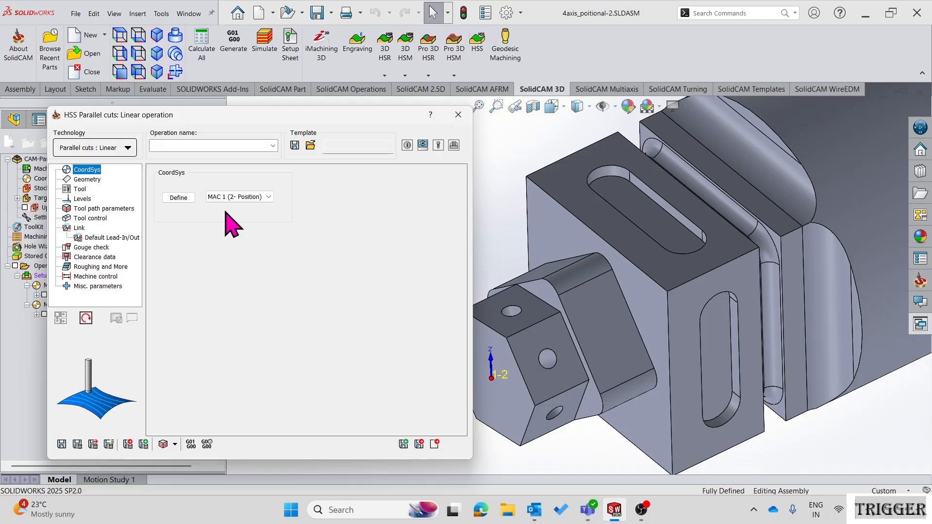
pyautogui.click(122, 148)
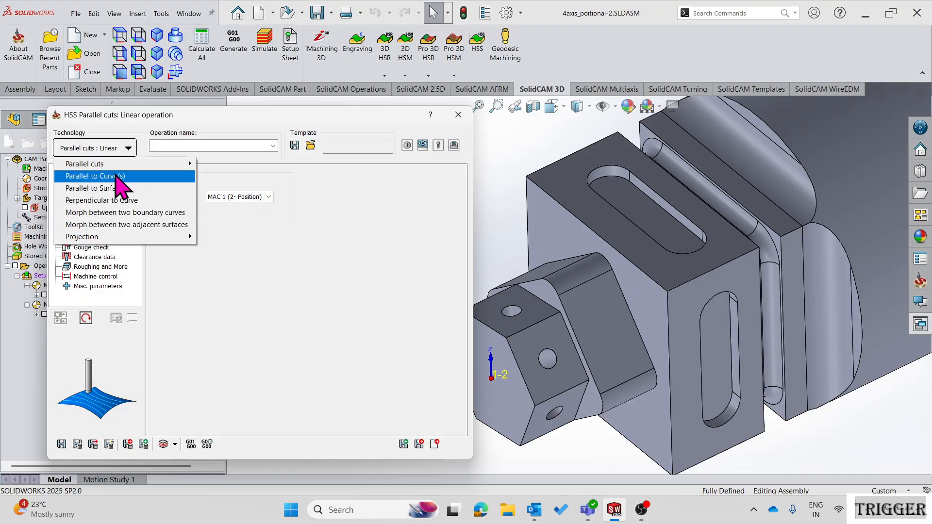
pyautogui.click(138, 177)
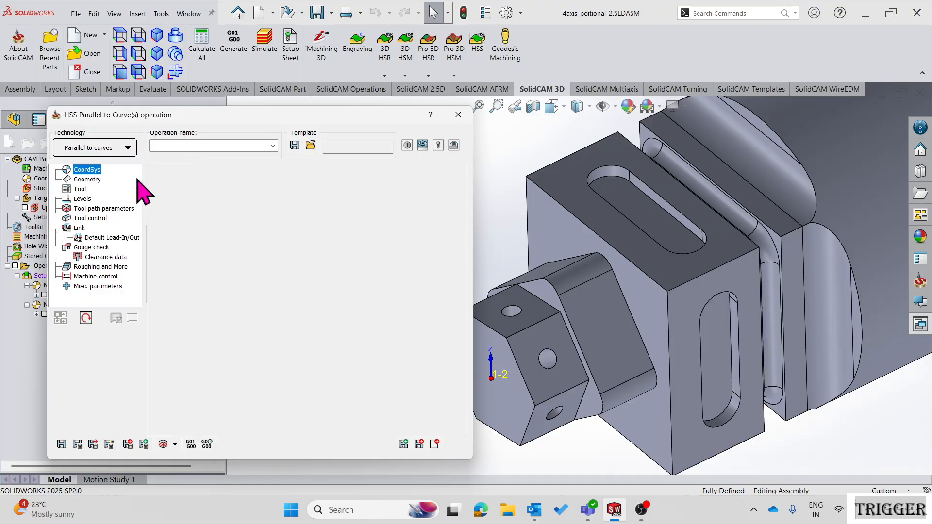
pyautogui.click(237, 197)
pyautogui.click(254, 218)
# - Define the drive surface as the upper fillet face between the flats behind the hexagonal end
pyautogui.click(88, 180)
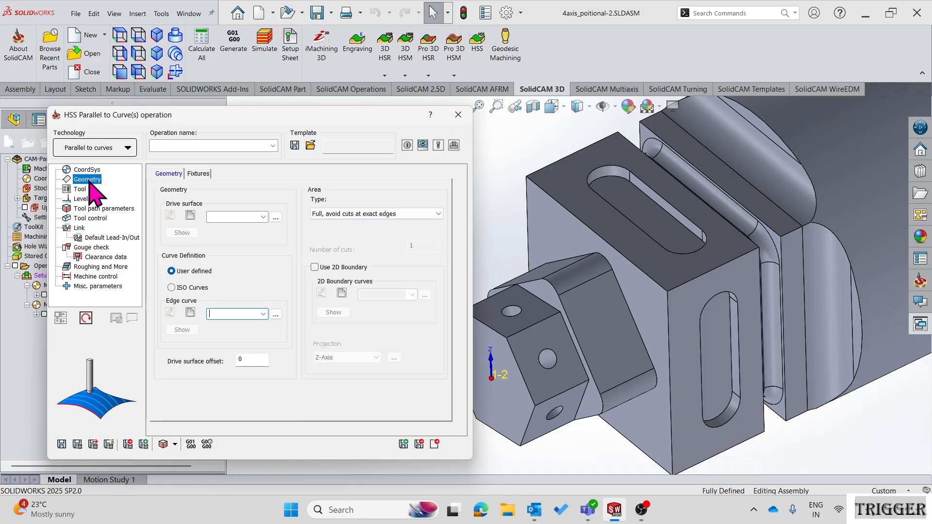
pyautogui.click(190, 215)
pyautogui.click(600, 278)
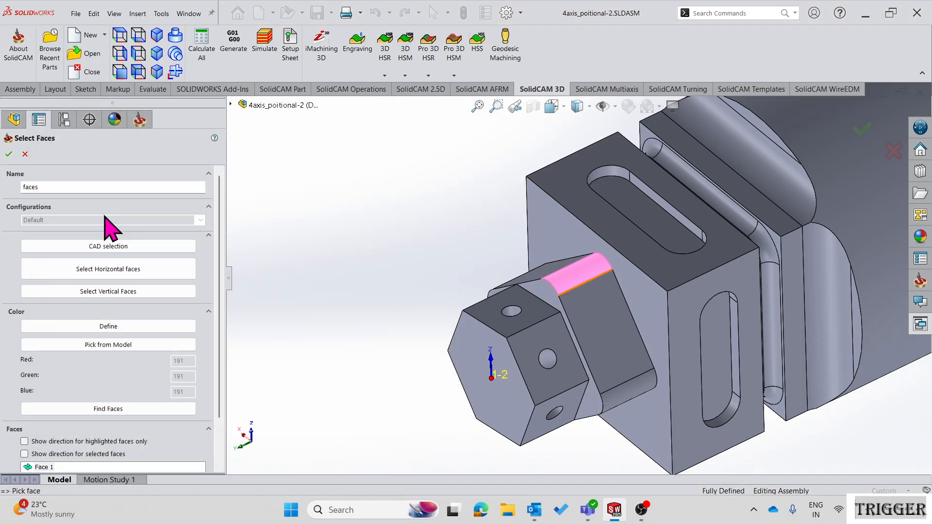
pyautogui.click(9, 154)
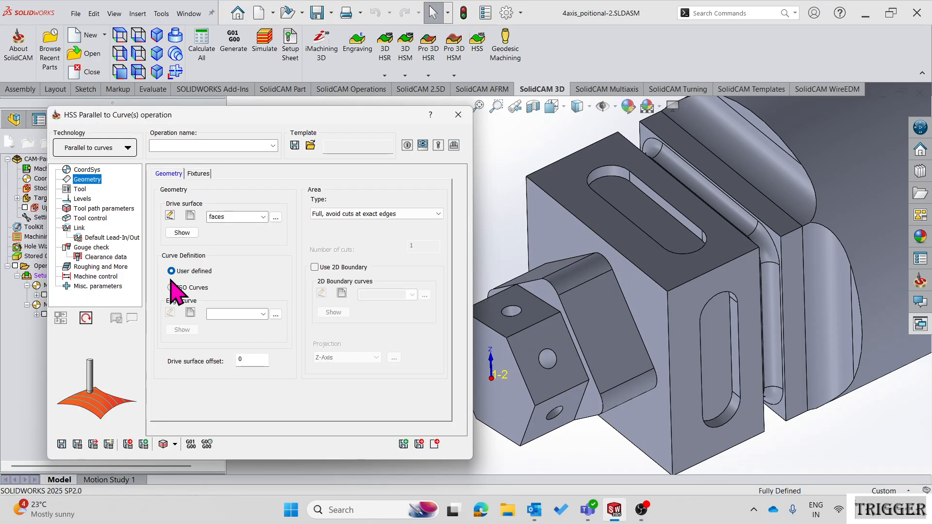
# - Define the edge curve as a chain on the fillet's arc edge next to the square section
pyautogui.click(190, 312)
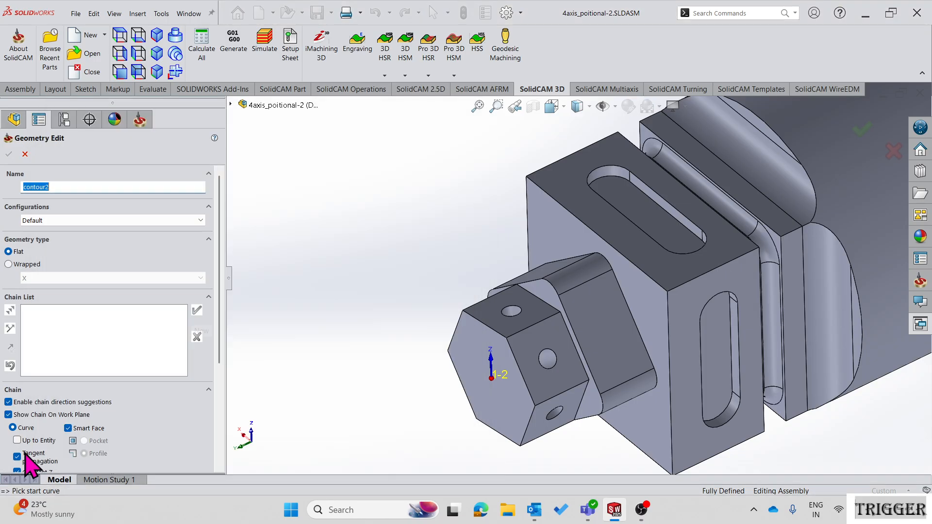
pyautogui.click(605, 257)
pyautogui.scroll(-4, 651, 263)
pyautogui.click(199, 312)
pyautogui.click(8, 154)
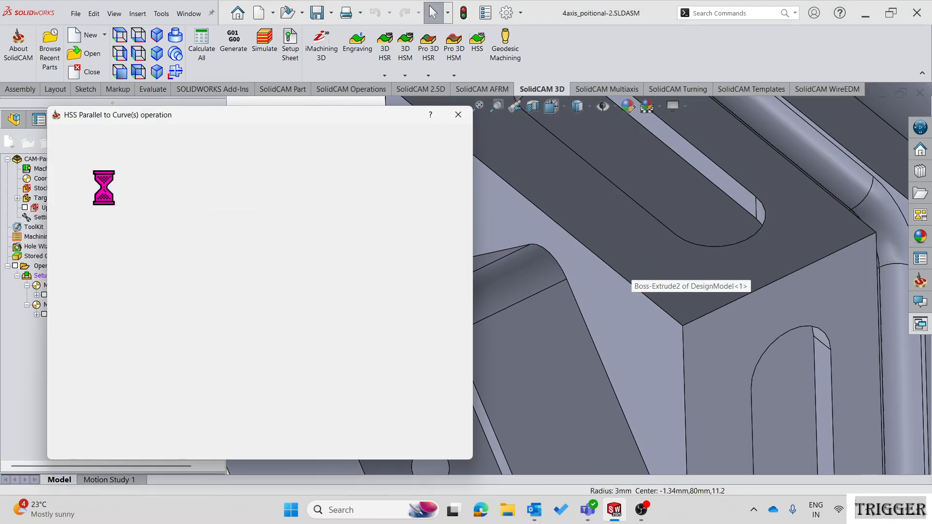
# - Assign a milling tool to the HSS Parallel to Curve(s) operation from the tool table
pyautogui.click(80, 189)
pyautogui.click(217, 369)
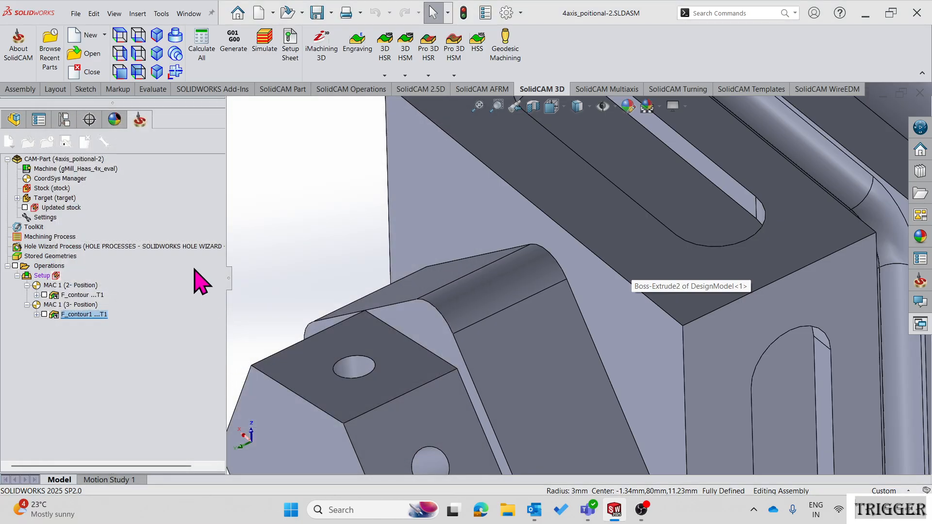
pyautogui.moveTo(175, 124); pyautogui.dragTo(359, 151)
pyautogui.click(881, 485)
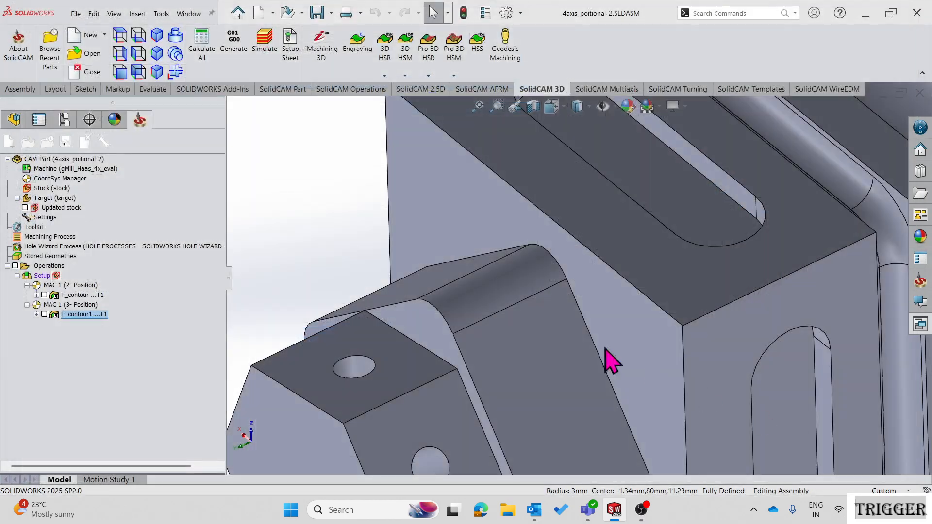
# - Set a maximum step over of 0.3 for the HSS operation after its levels, and save and calculate the toolpath
pyautogui.click(84, 199)
pyautogui.click(219, 207)
pyautogui.click(221, 221)
pyautogui.click(102, 209)
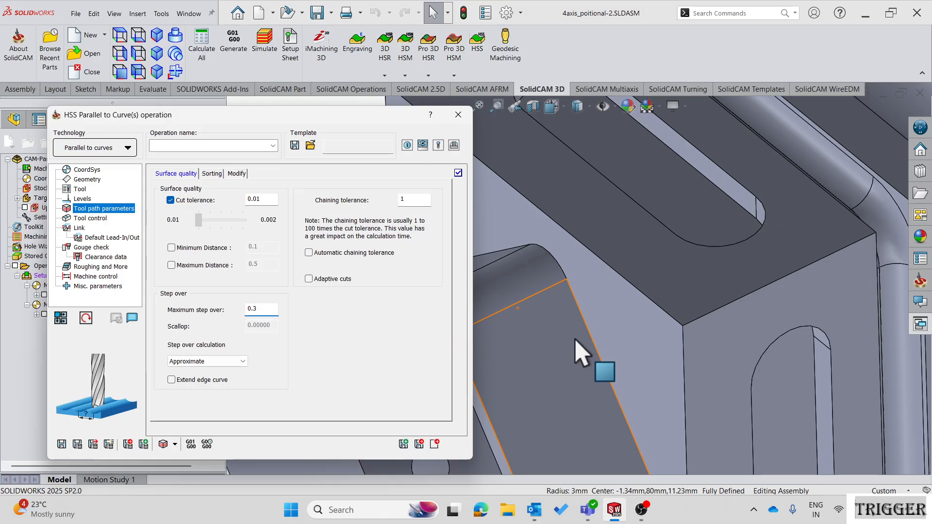
pyautogui.scroll(5, 639, 350)
pyautogui.click(76, 445)
pyautogui.moveTo(597, 364); pyautogui.dragTo(585, 283, button='middle')
# - Simulate the HSS fillet toolpath in SolidVerify at maximum speed and examine the cut beside the square section
pyautogui.click(164, 444)
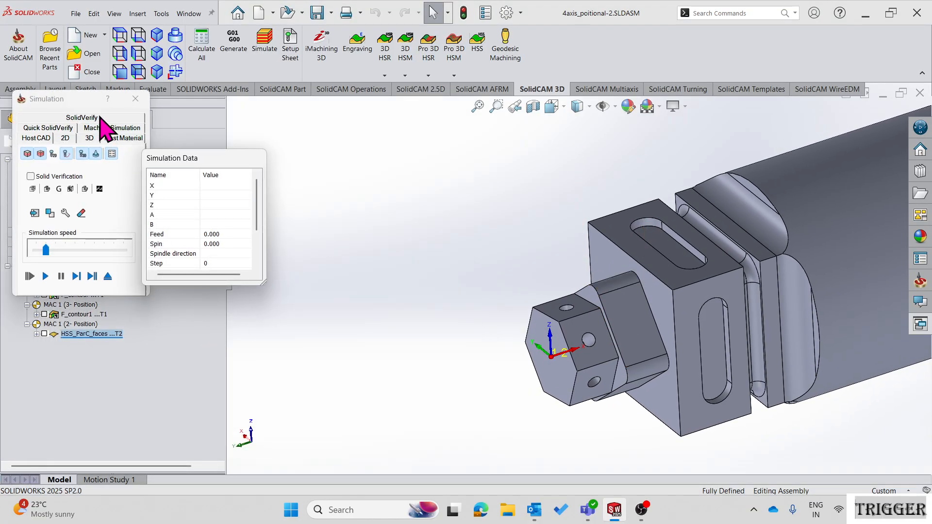
pyautogui.click(98, 119)
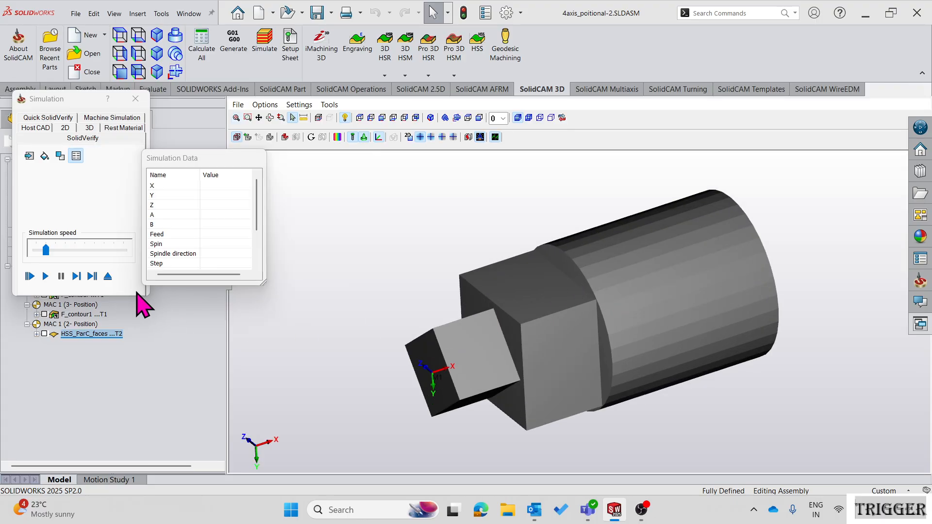
pyautogui.click(46, 277)
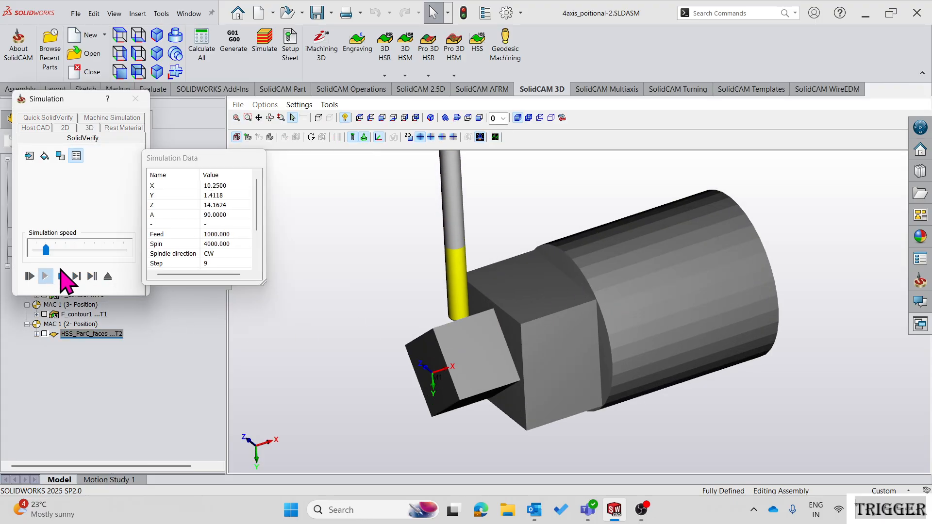
pyautogui.moveTo(47, 250); pyautogui.dragTo(85, 250)
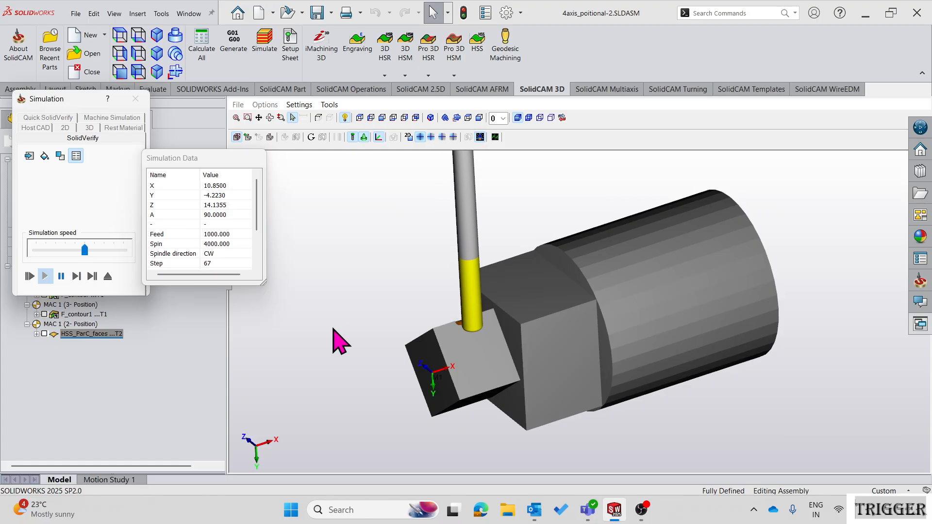
pyautogui.moveTo(86, 250); pyautogui.dragTo(123, 250)
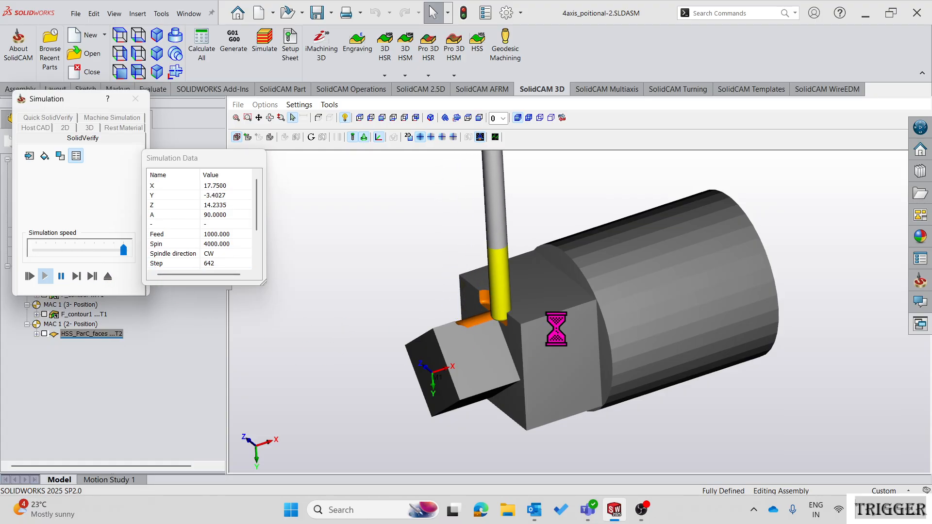
pyautogui.scroll(3, 524, 330)
pyautogui.scroll(2, 464, 321)
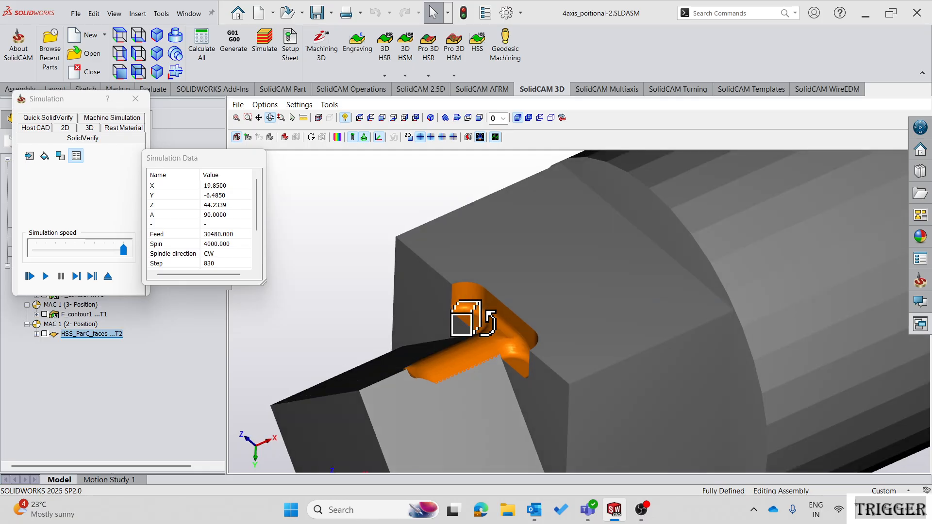
# - Compare the machined stock with the target around the fillet and square section, and exit the simulation
pyautogui.click(339, 140)
pyautogui.click(708, 138)
pyautogui.moveTo(482, 355); pyautogui.dragTo(496, 350, button='middle')
pyautogui.scroll(-3, 536, 401)
pyautogui.scroll(4, 504, 374)
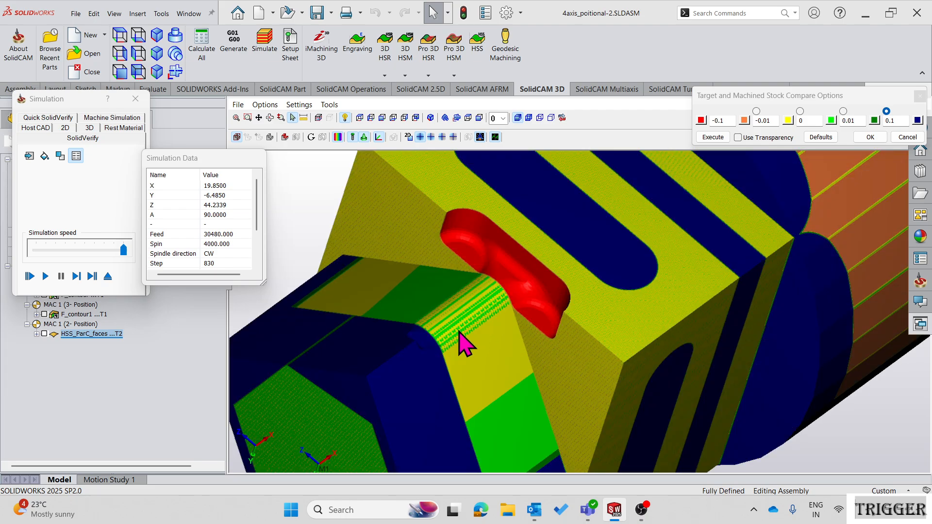
pyautogui.click(108, 277)
# - Enable Gouge 1 against check surfaces instead of drive surfaces, defining the square section's end face beside the fillet as the check surface
pyautogui.click(91, 249)
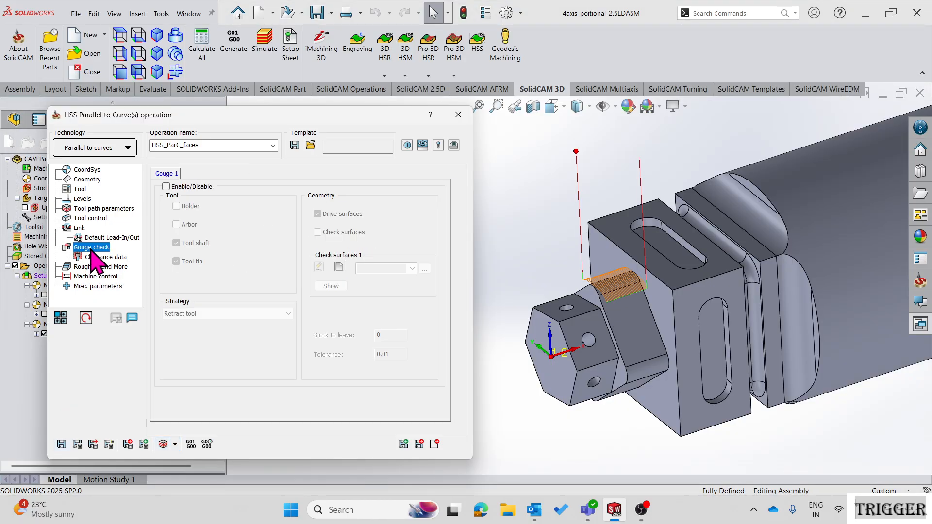
pyautogui.click(166, 186)
pyautogui.click(318, 232)
pyautogui.click(386, 269)
pyautogui.click(412, 291)
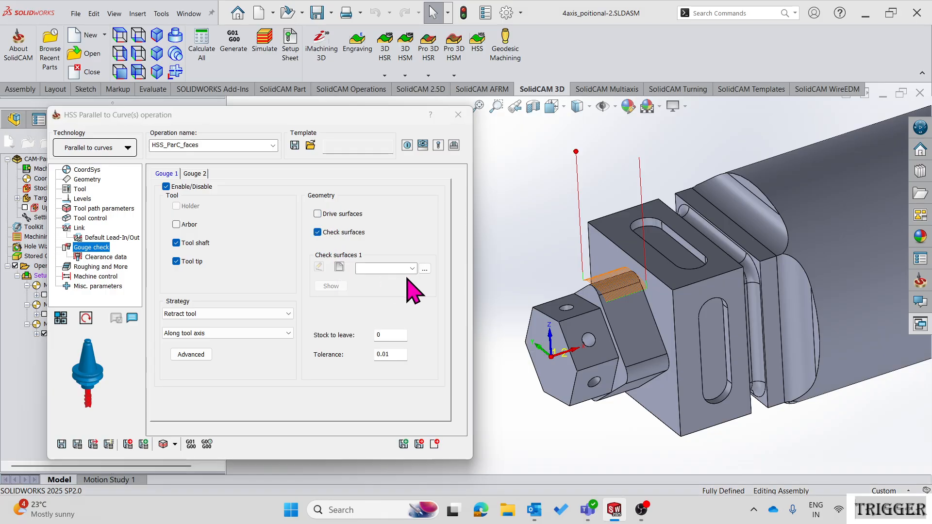
pyautogui.click(662, 291)
pyautogui.click(9, 155)
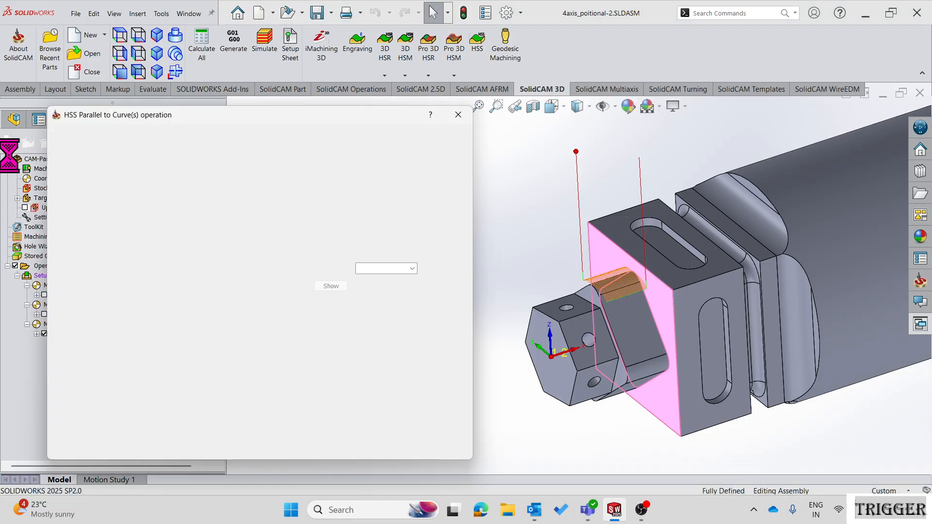
# - Set the gouge check strategy to Stop tool path calculation, and save and recalculate the fillet toolpath
pyautogui.click(221, 313)
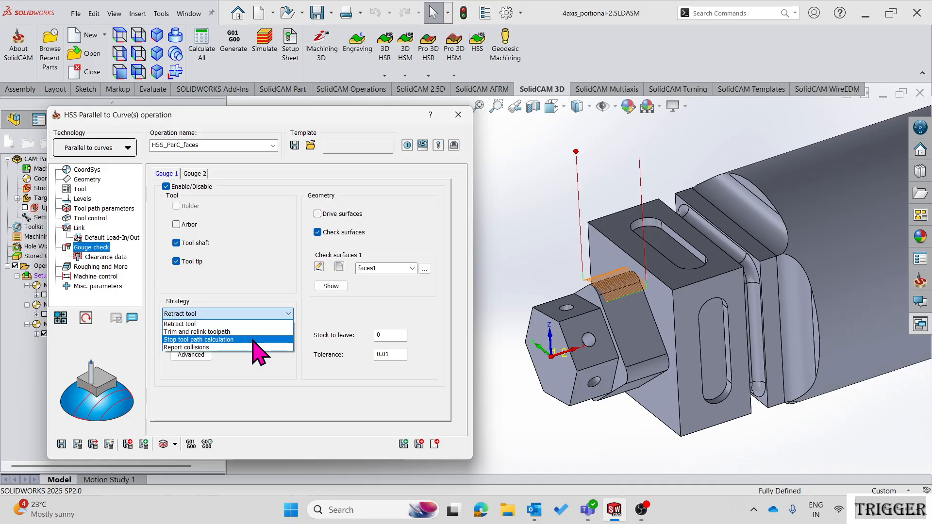
pyautogui.click(252, 339)
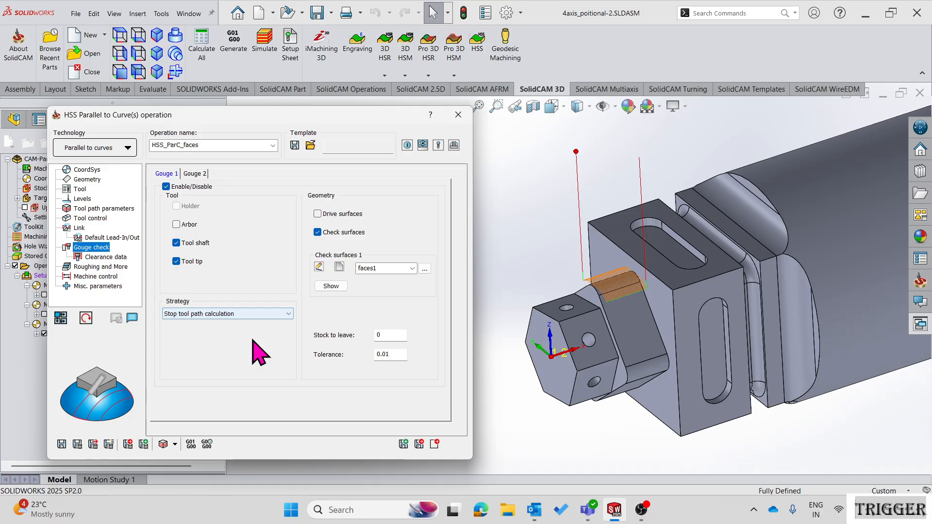
pyautogui.click(76, 444)
pyautogui.scroll(-3, 553, 304)
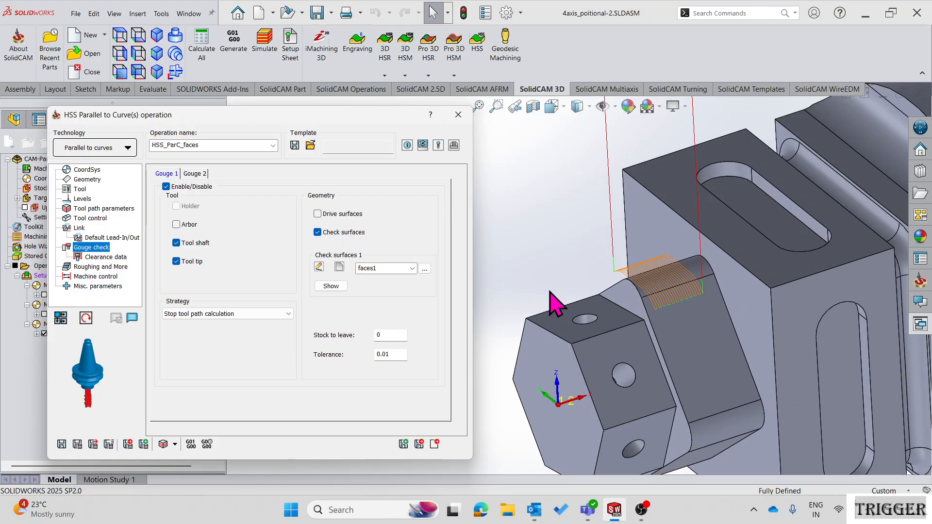
pyautogui.moveTo(679, 298); pyautogui.dragTo(711, 326, button='middle')
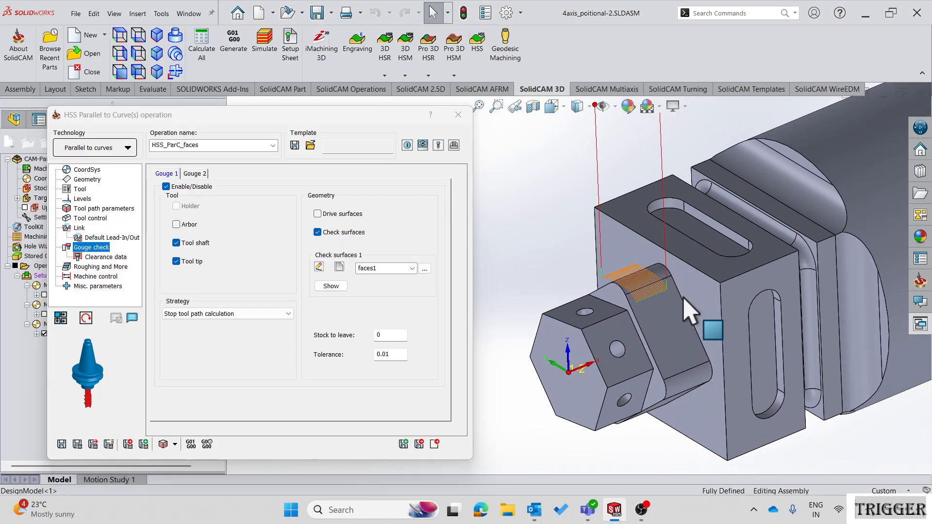
# - Simulate the recalculated HSS fillet toolpath in SolidVerify and examine the cut along the fillet
pyautogui.click(166, 446)
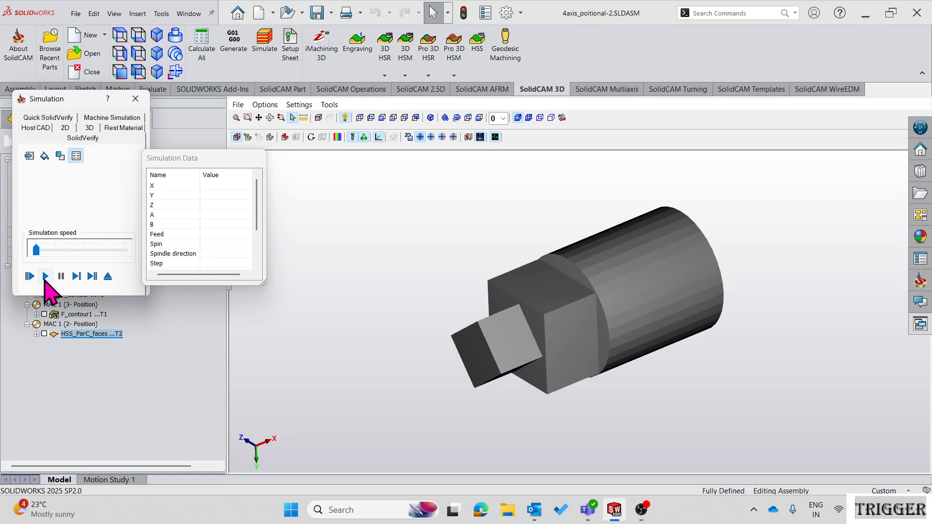
pyautogui.click(45, 276)
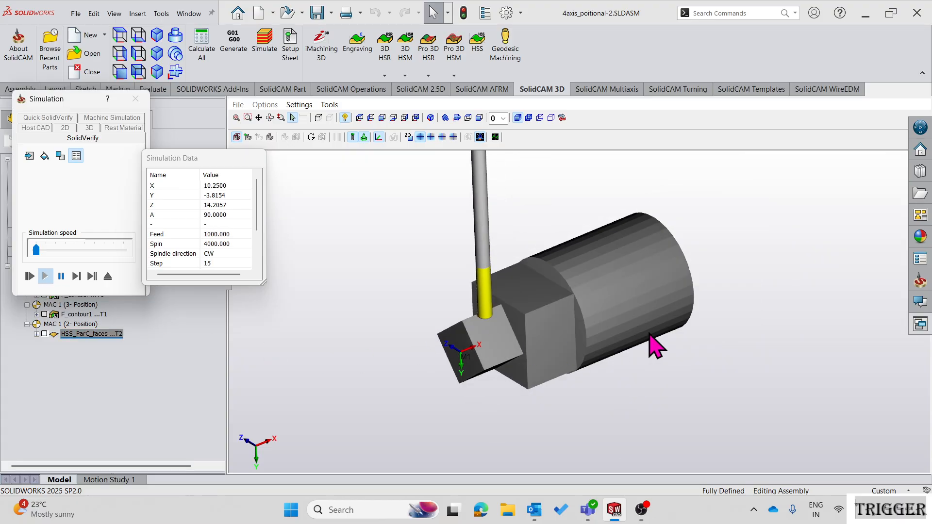
pyautogui.scroll(3, 651, 335)
pyautogui.moveTo(39, 249); pyautogui.dragTo(66, 251)
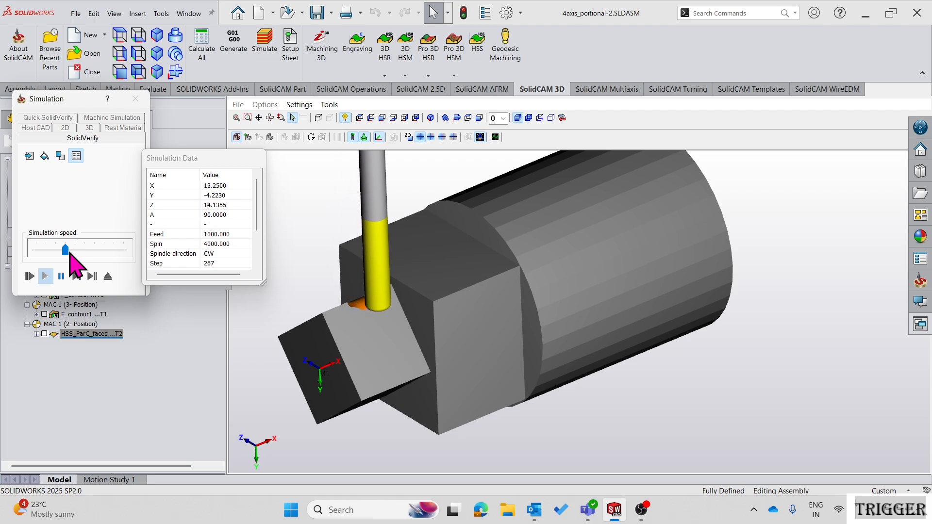
pyautogui.scroll(3, 340, 306)
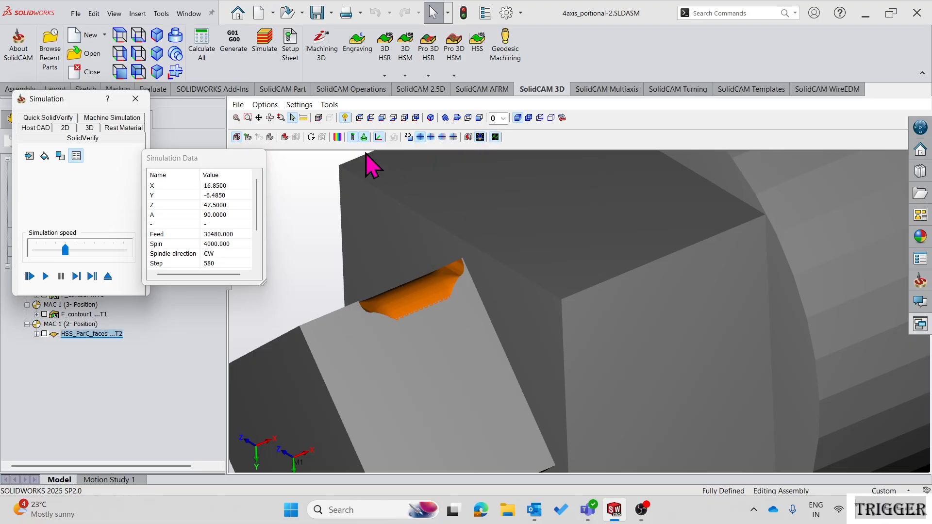
# - Compare the gouge-checked machined stock with the target at the fillet, and exit the simulation
pyautogui.click(338, 138)
pyautogui.click(707, 138)
pyautogui.moveTo(513, 305)
pyautogui.mouseDown(button='middle')
pyautogui.moveTo(582, 370)
pyautogui.moveTo(616, 339)
pyautogui.moveTo(598, 318)
pyautogui.moveTo(515, 301)
pyautogui.moveTo(582, 362)
pyautogui.moveTo(589, 340)
pyautogui.moveTo(601, 402)
pyautogui.moveTo(606, 389)
pyautogui.moveTo(588, 371)
pyautogui.moveTo(556, 362)
pyautogui.mouseUp(button='middle')
pyautogui.scroll(5, 486, 314)
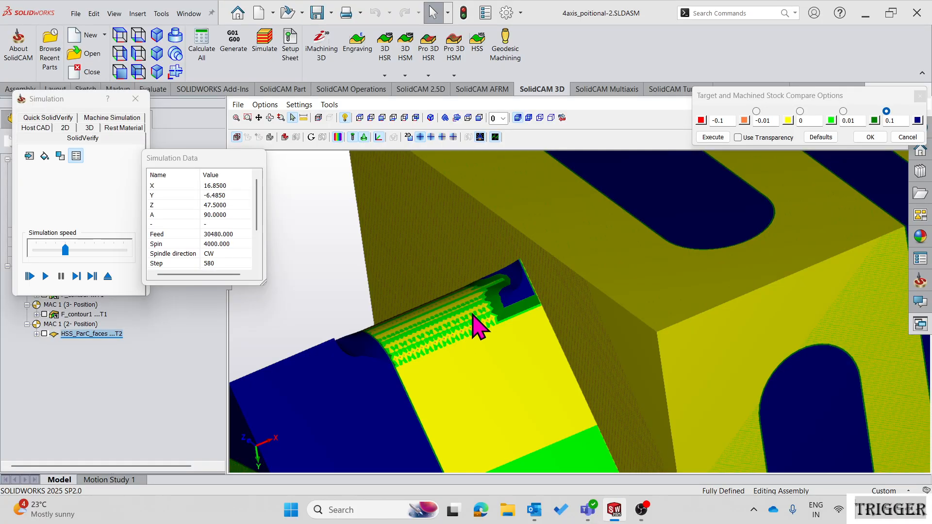
pyautogui.scroll(-5, 490, 335)
pyautogui.scroll(-2, 503, 345)
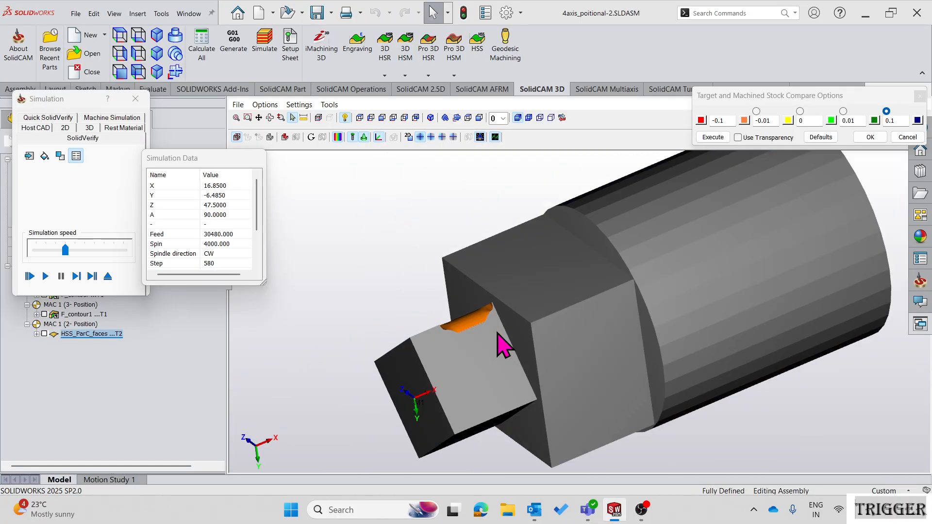
pyautogui.click(110, 277)
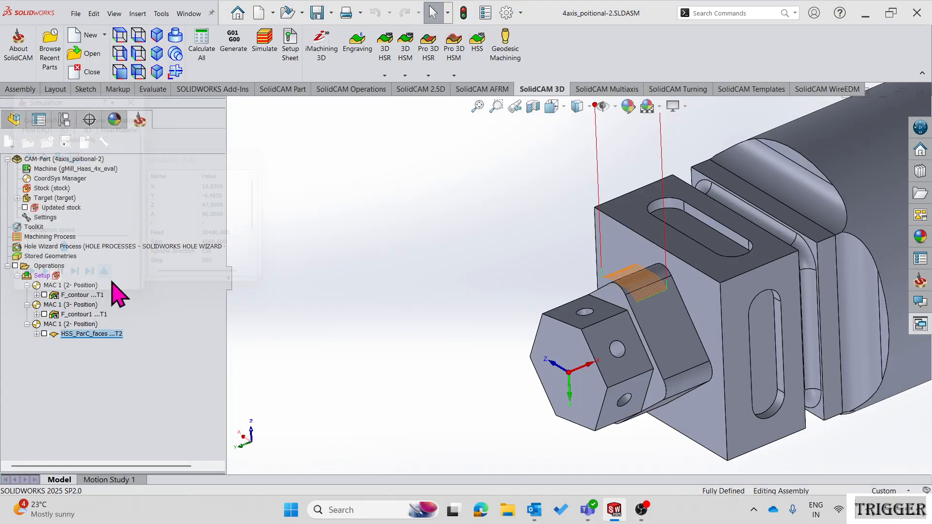
# - Close the HSS Parallel to Curve(s) operation and hide its toolpath on the model
pyautogui.click(434, 444)
pyautogui.click(44, 334)
pyautogui.scroll(3, 642, 297)
pyautogui.scroll(-5, 686, 284)
pyautogui.moveTo(567, 306); pyautogui.dragTo(553, 308, button='middle')
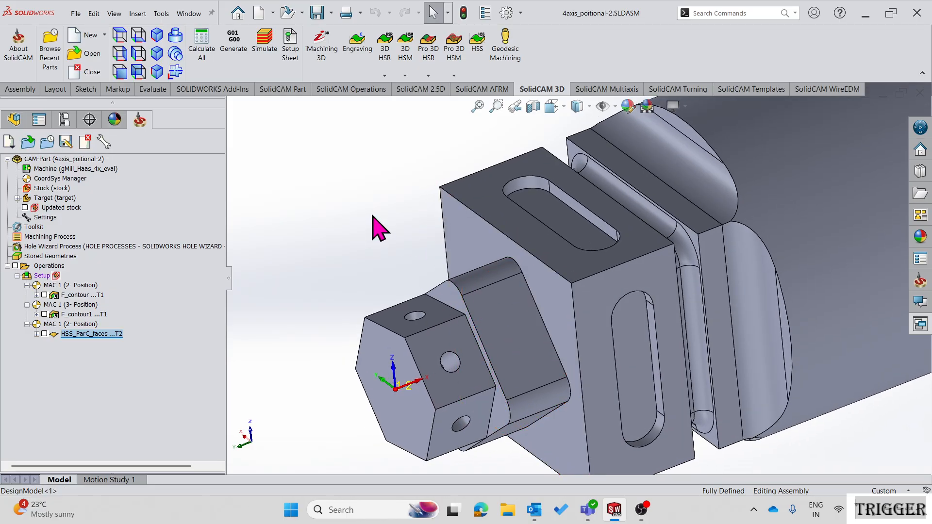